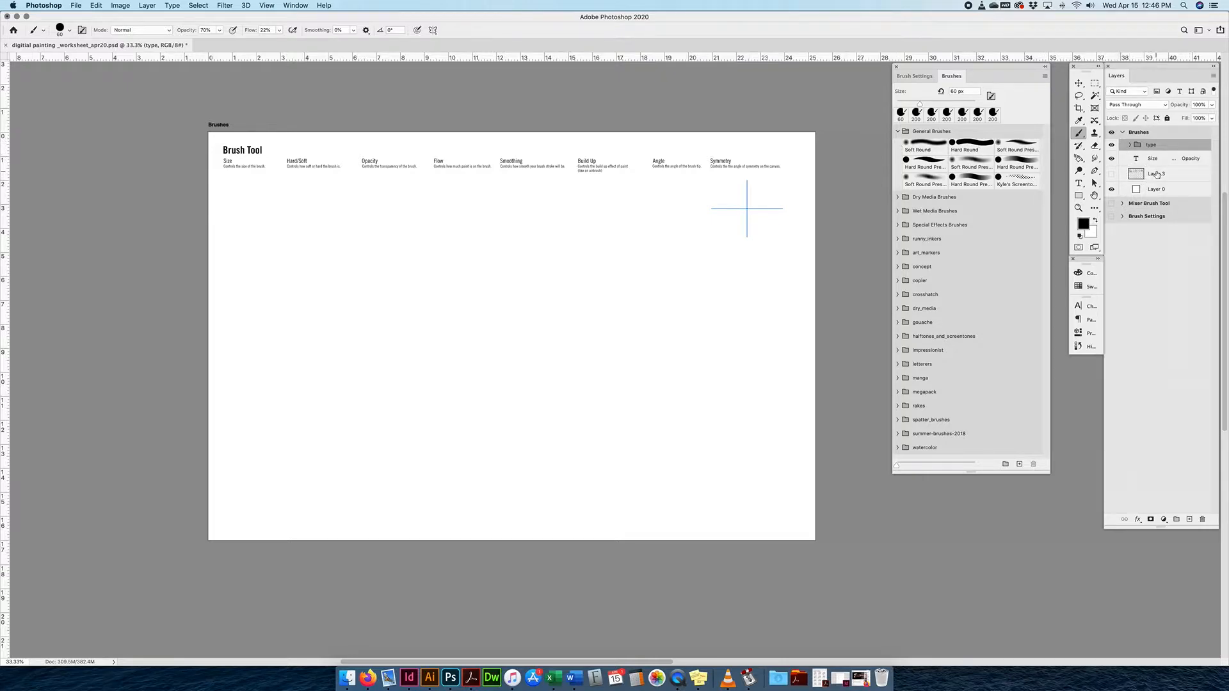
# Create a new empty layer directly above Layer 3, activate the Brush Tool and collapse the General Brushes group.
pyautogui.click(1161, 176)
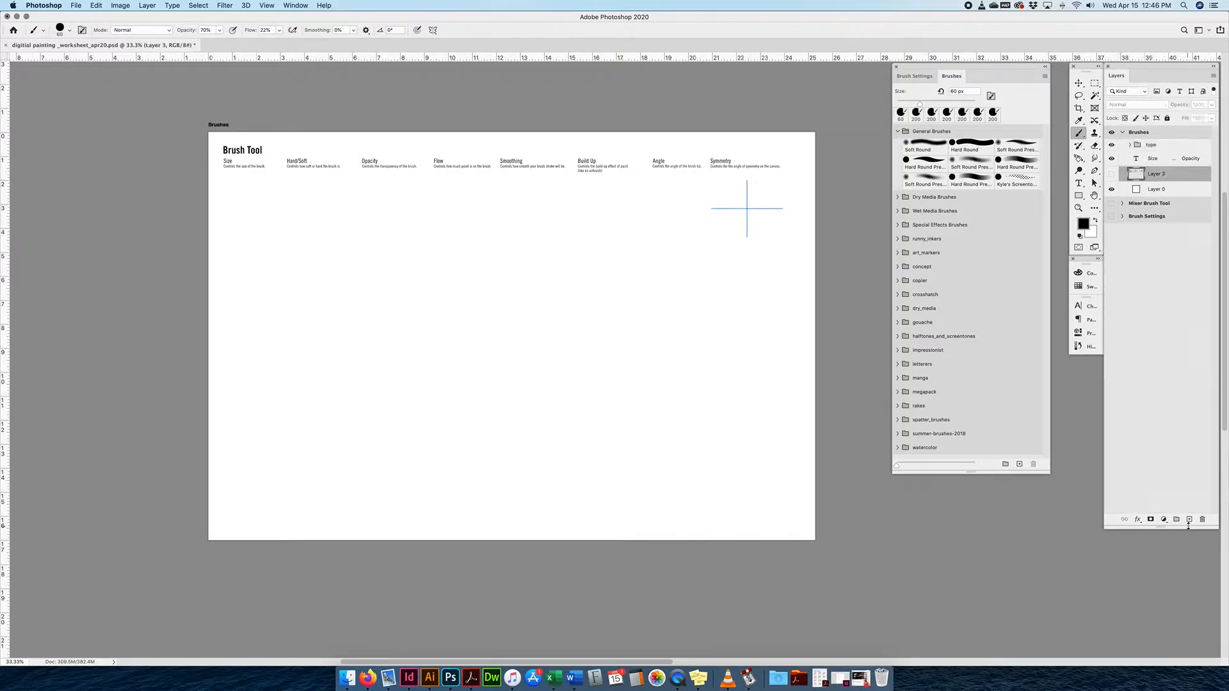
pyautogui.click(1188, 520)
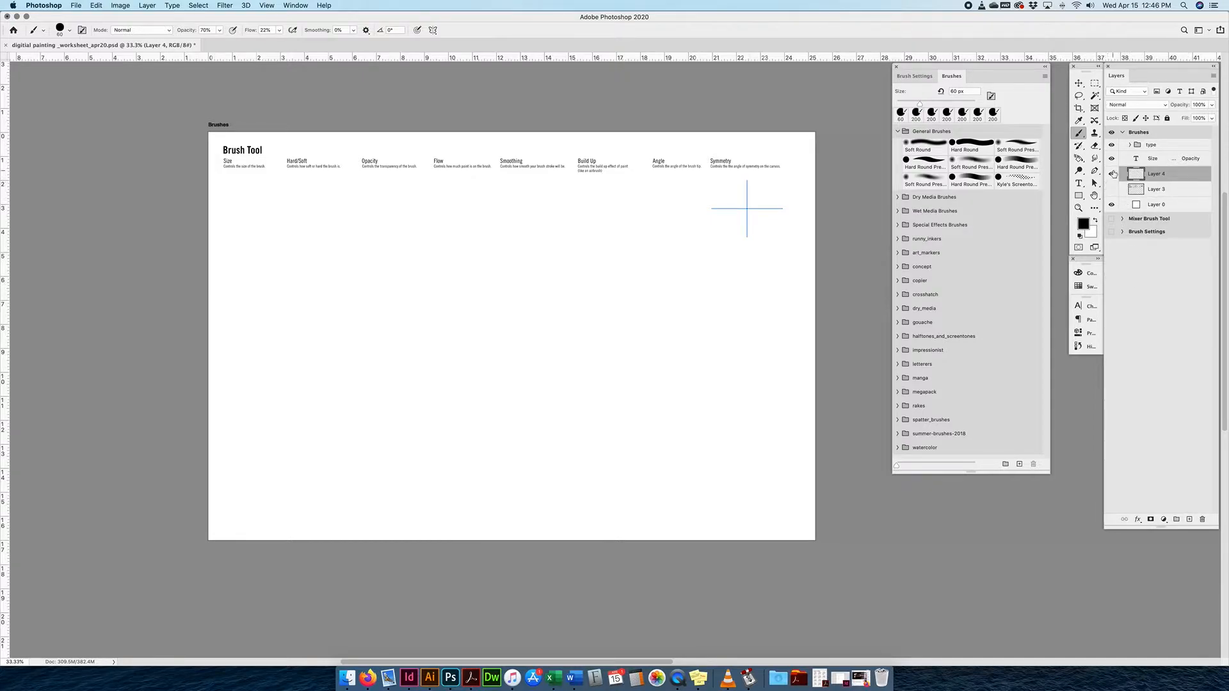
pyautogui.rightClick(1079, 133)
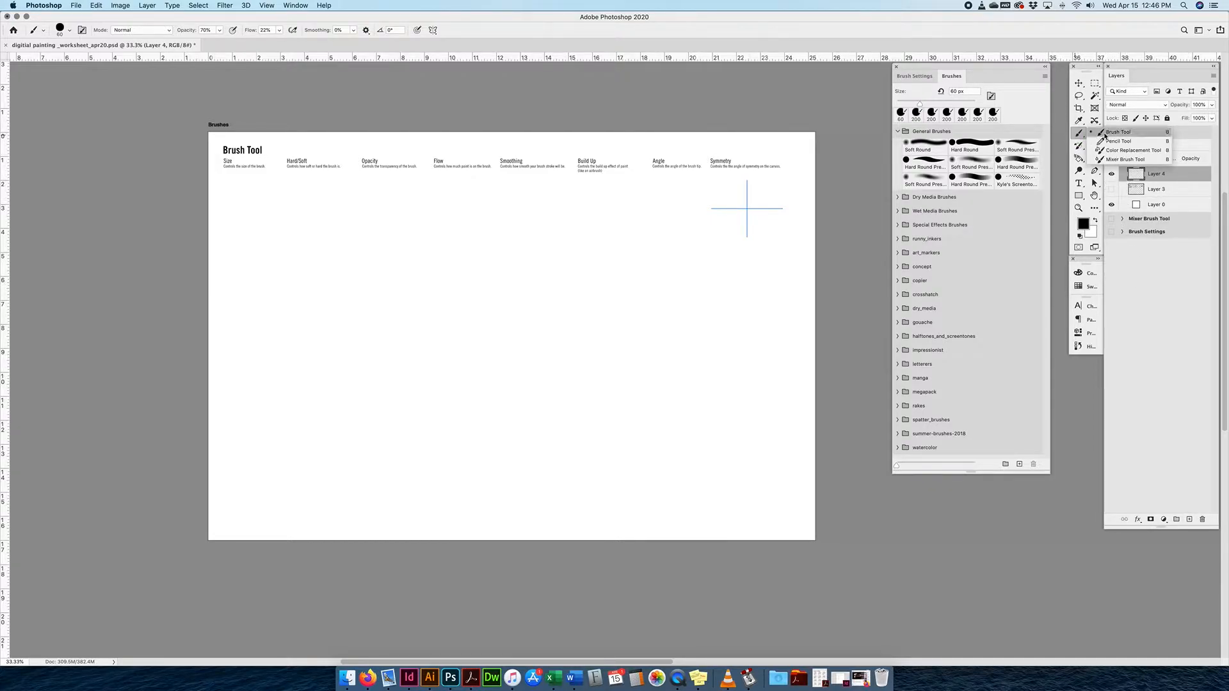
pyautogui.click(1114, 135)
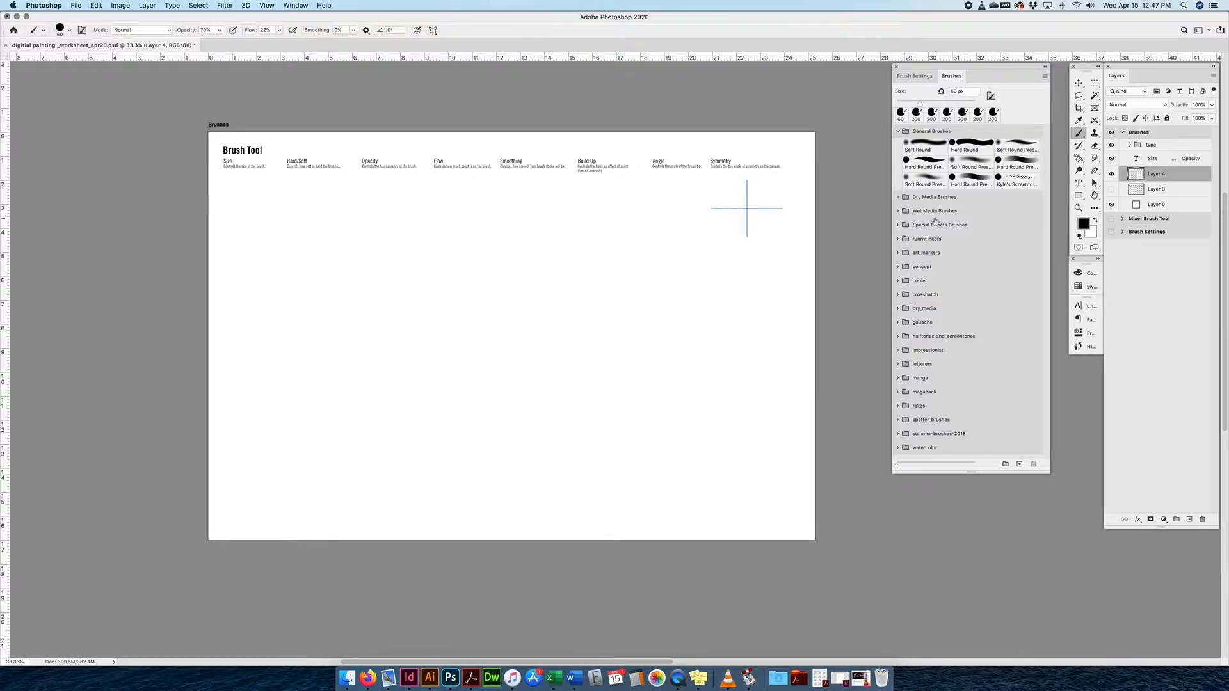
pyautogui.click(898, 132)
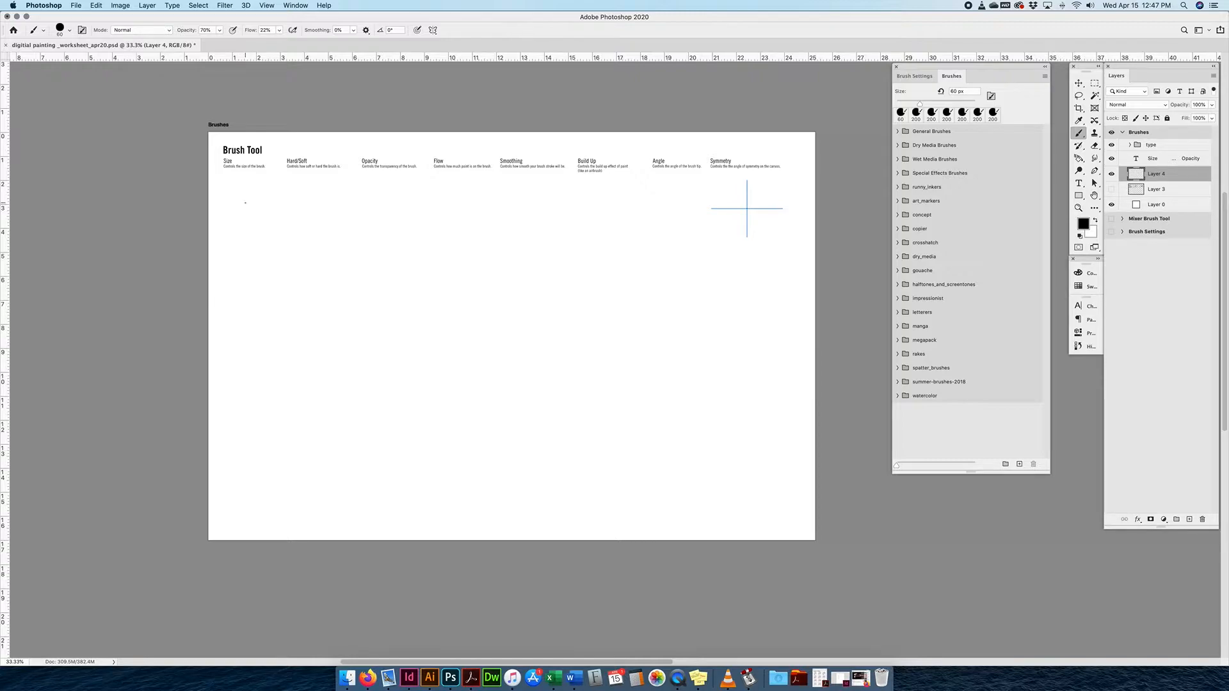
# Enlarge the brush tip well beyond its starting size and shrink it back to 300 px.
pyautogui.press(']')
pyautogui.press(']')
pyautogui.press(']')
pyautogui.press(']')
pyautogui.press(']')
pyautogui.press(']')
pyautogui.press(']')
pyautogui.press(']')
pyautogui.press(']')
pyautogui.press(']')
pyautogui.press(']')
pyautogui.press(']')
pyautogui.press(']')
pyautogui.press('[')
pyautogui.press('[')
pyautogui.press('[')
pyautogui.press('[')
pyautogui.press('[')
pyautogui.press('[')
pyautogui.press('[')
# Set the brush size to 51 px and choose the Soft Round brush from General Brushes in an enlarged preset picker.
pyautogui.click(71, 32)
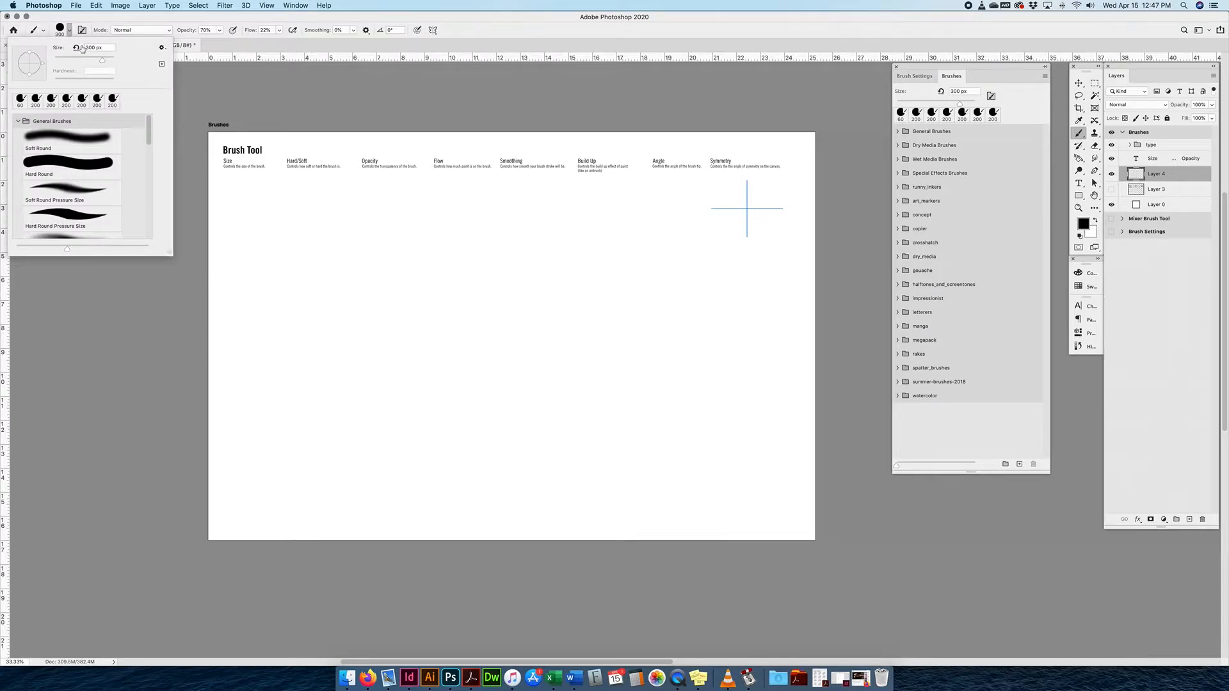
pyautogui.moveTo(101, 62)
pyautogui.mouseDown()
pyautogui.moveTo(80, 62)
pyautogui.moveTo(118, 60)
pyautogui.moveTo(69, 60)
pyautogui.mouseUp()
pyautogui.click(16, 121)
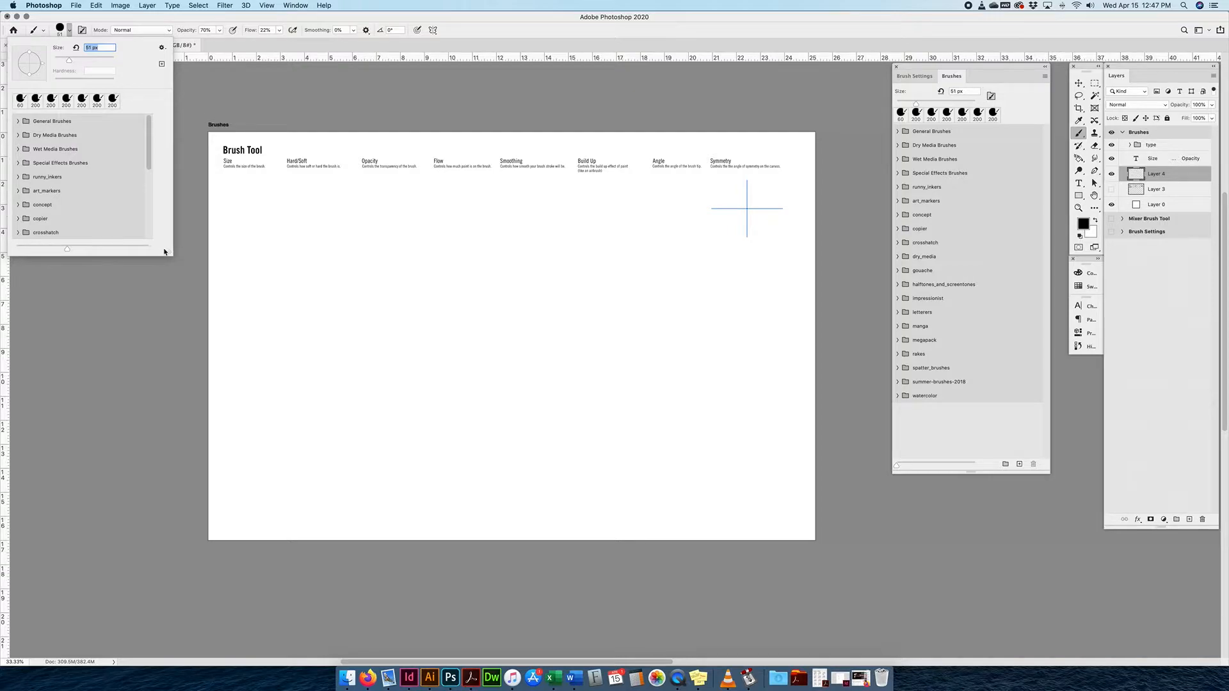
pyautogui.moveTo(170, 253); pyautogui.dragTo(170, 384)
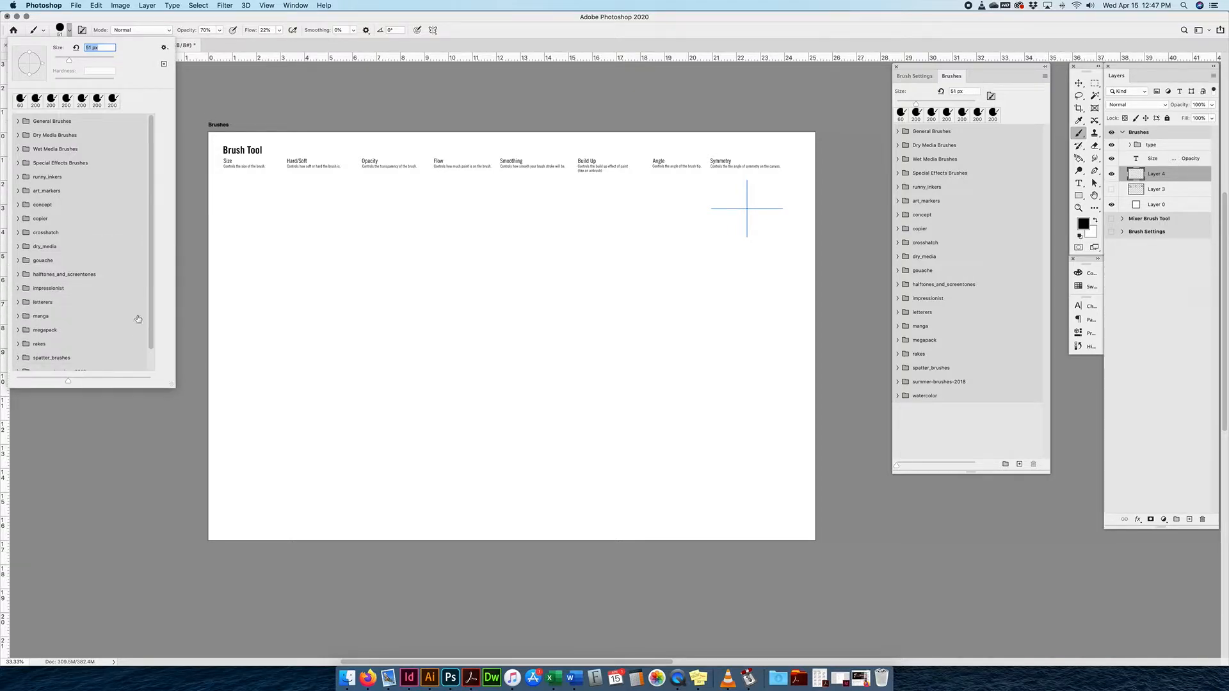
pyautogui.click(18, 121)
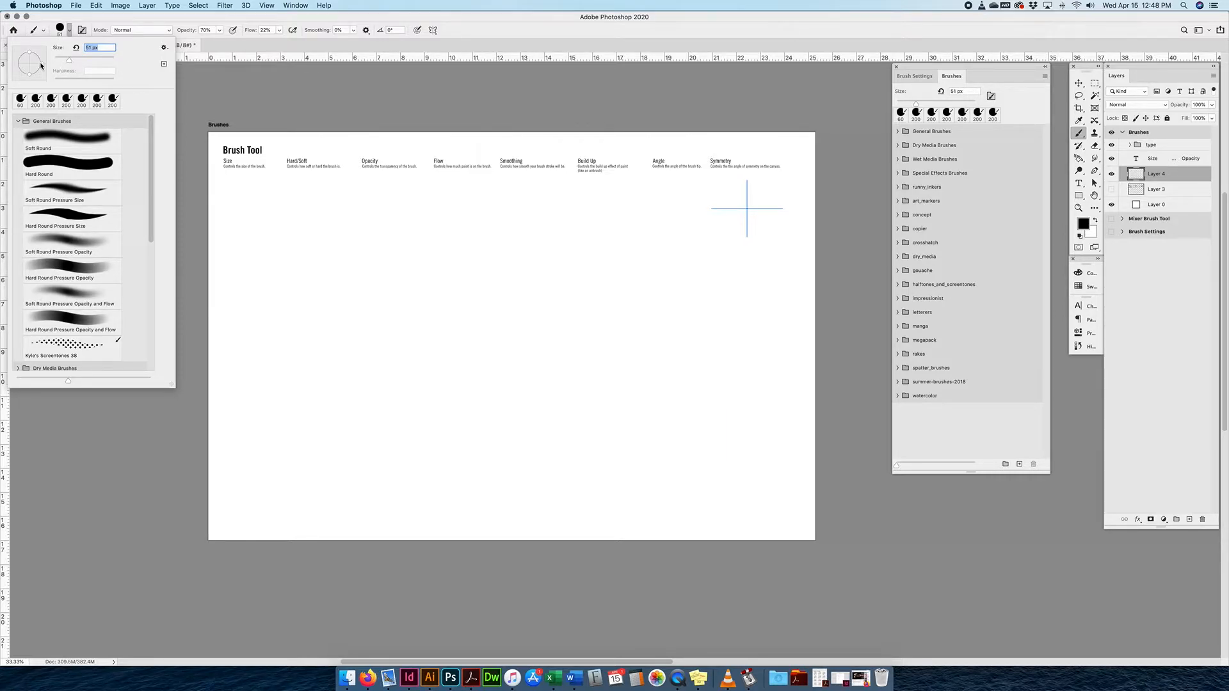
pyautogui.moveTo(29, 74); pyautogui.dragTo(42, 63)
pyautogui.click(73, 139)
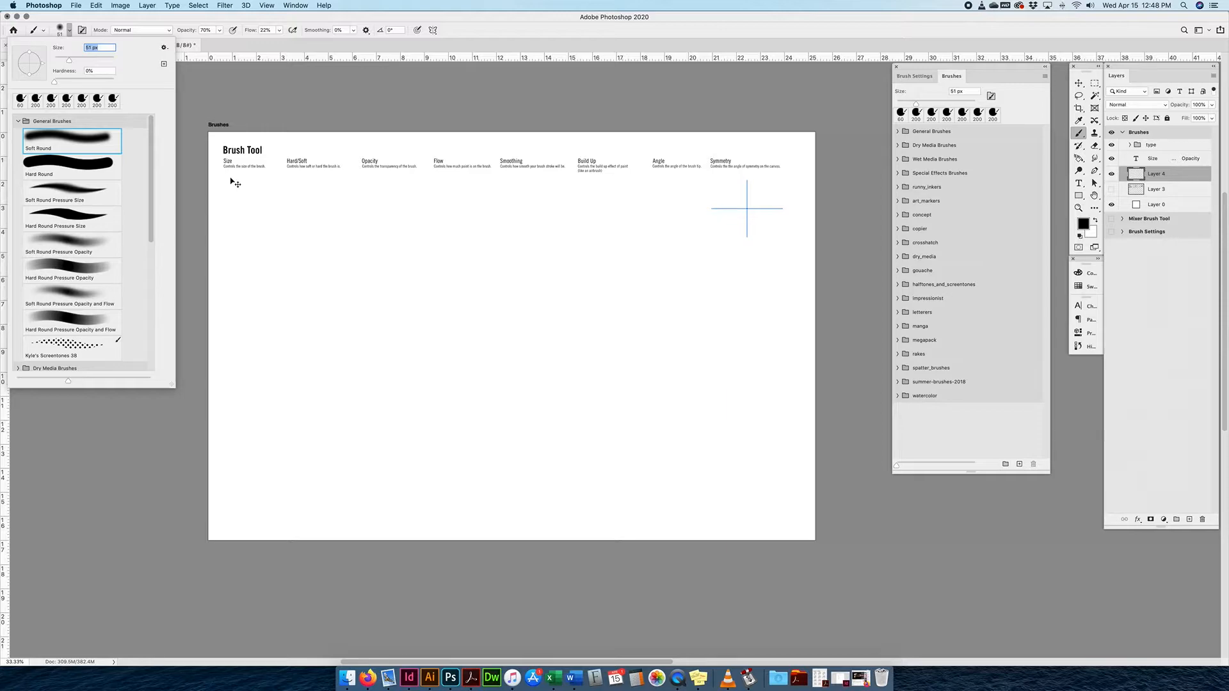
# Bring up the color wheel and set the foreground color to bright orange, ff7e00.
pyautogui.press('super+plus')
pyautogui.moveTo(210, 178); pyautogui.dragTo(501, 331)
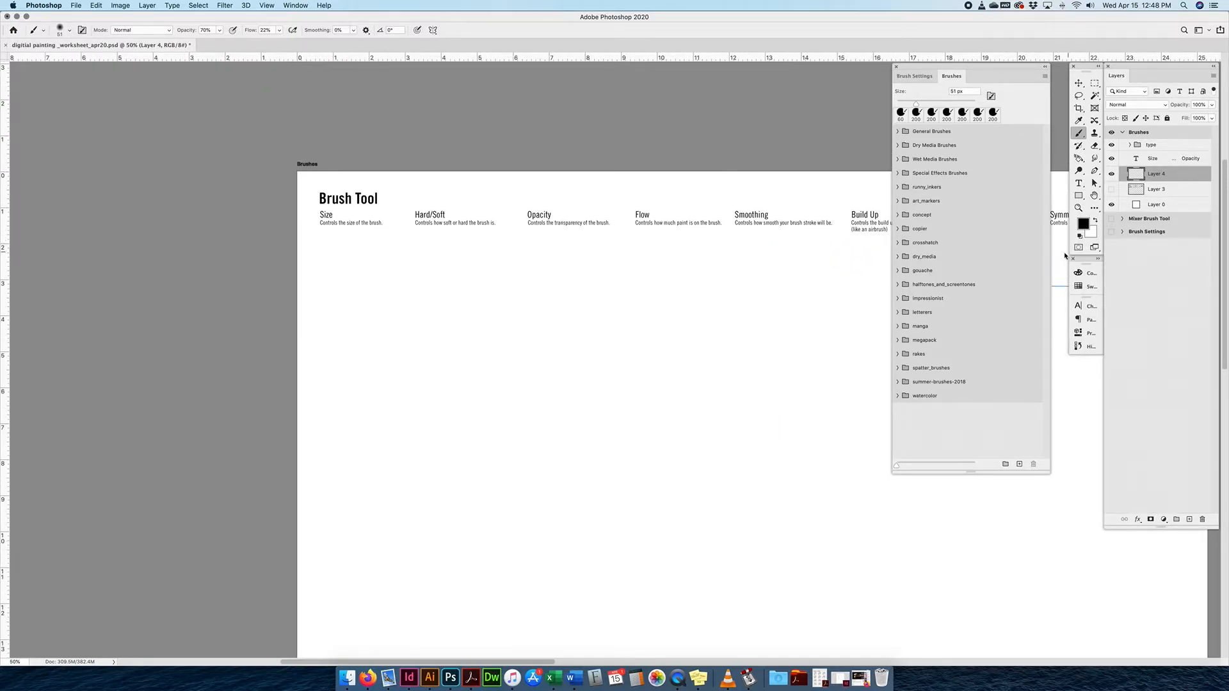
pyautogui.hscroll(1, 1082, 227)
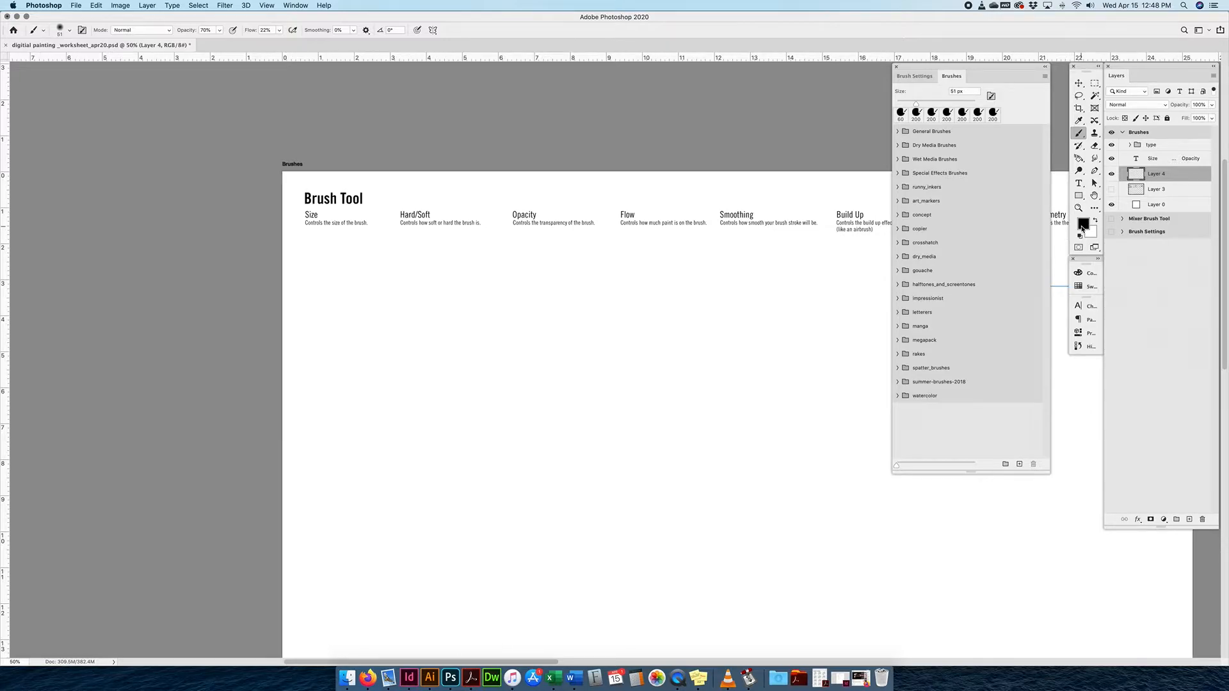
pyautogui.click(1082, 226)
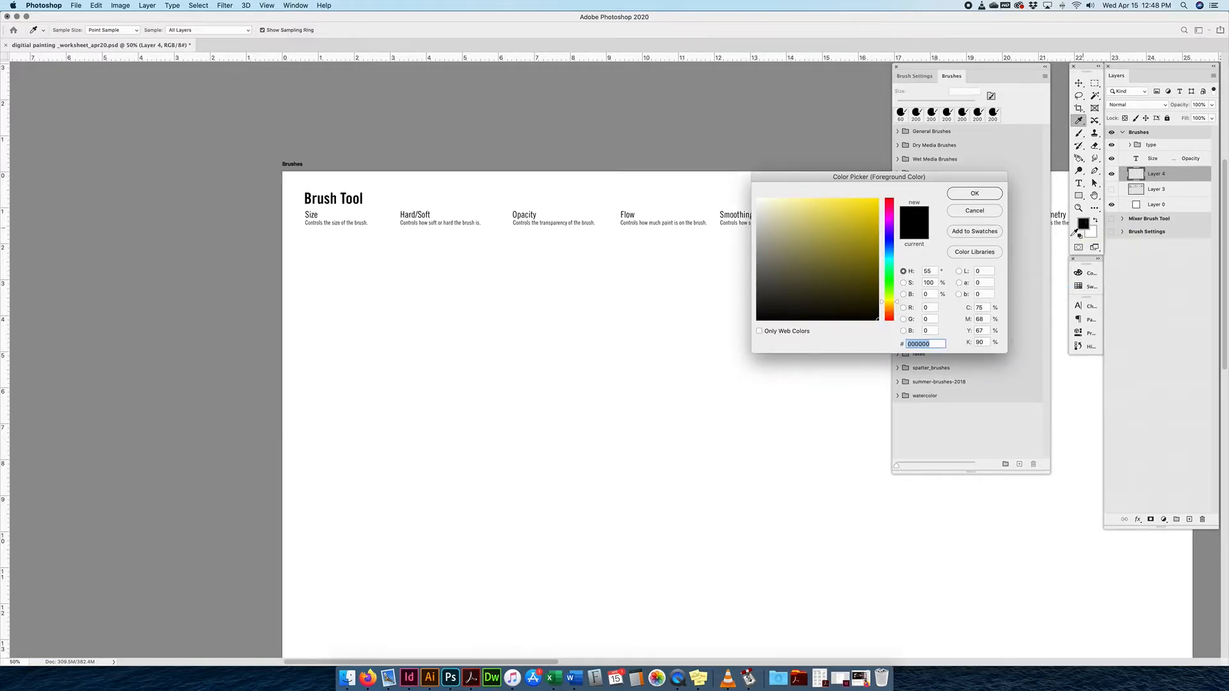
pyautogui.click(1084, 274)
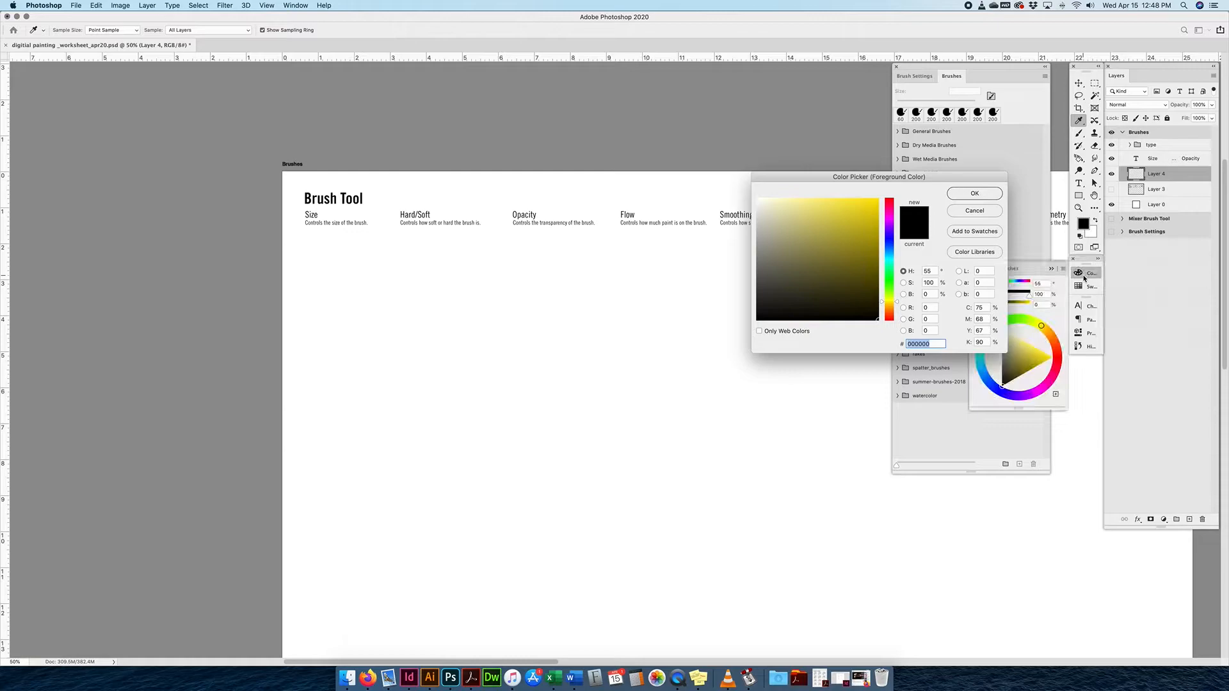
pyautogui.moveTo(979, 180); pyautogui.dragTo(910, 180)
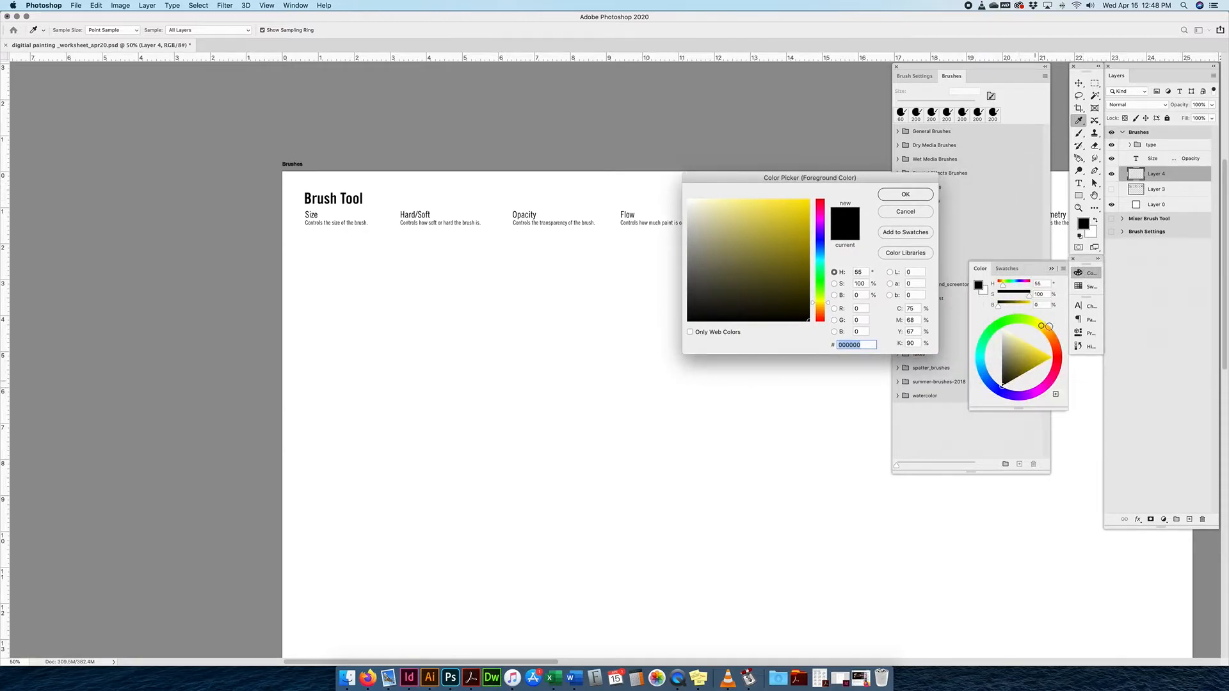
pyautogui.click(1086, 287)
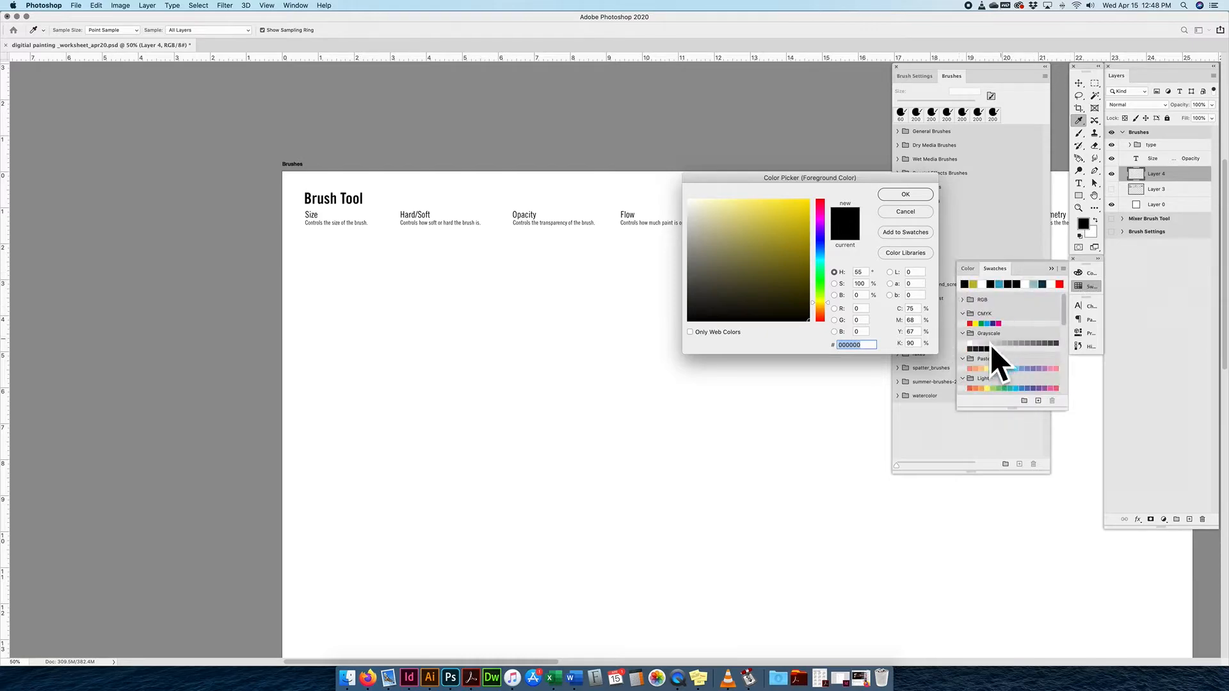
pyautogui.click(968, 269)
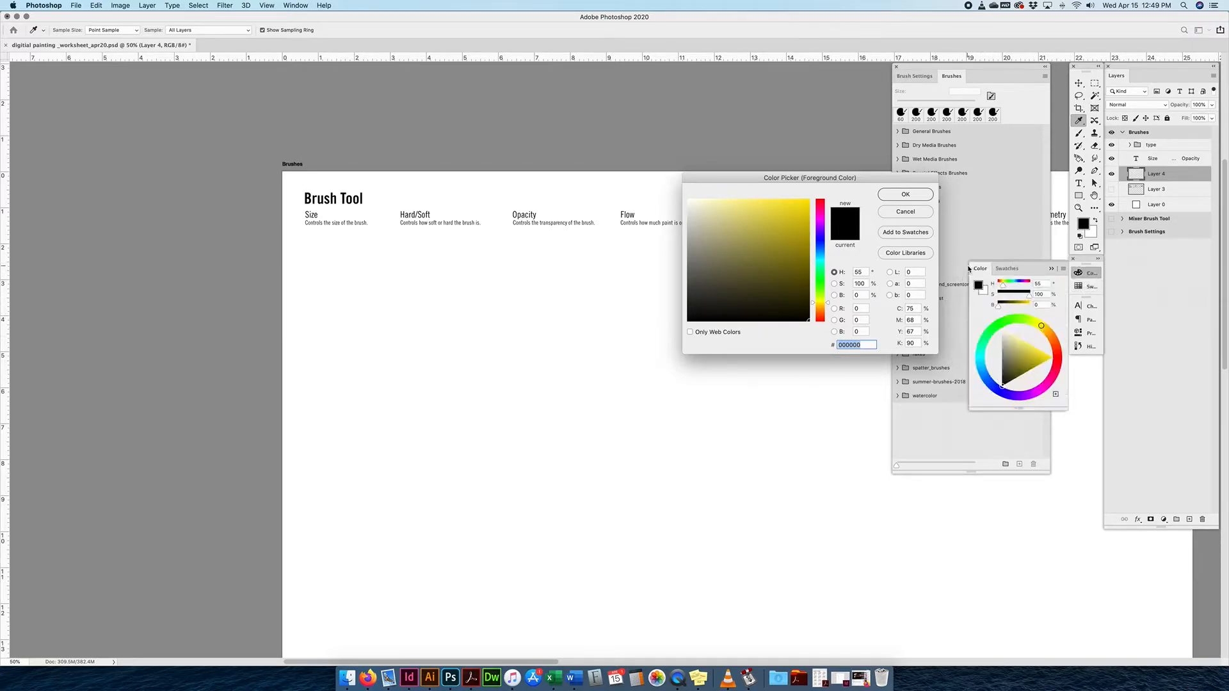
pyautogui.click(809, 199)
pyautogui.click(1053, 337)
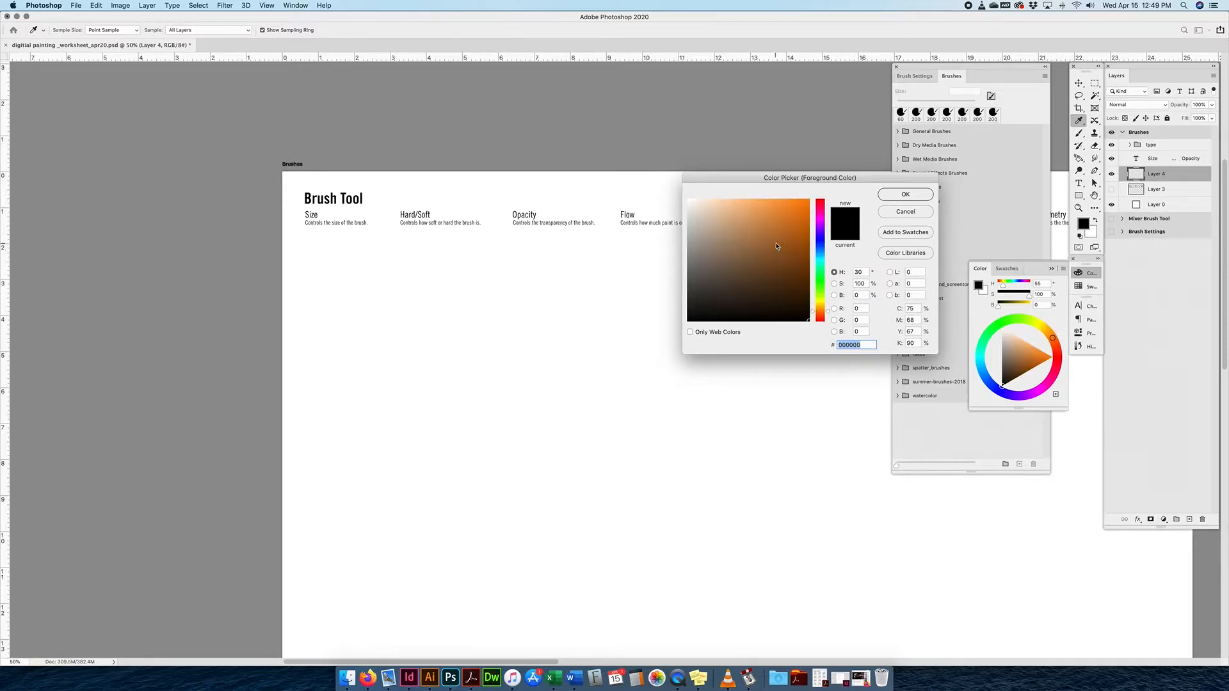
pyautogui.click(808, 199)
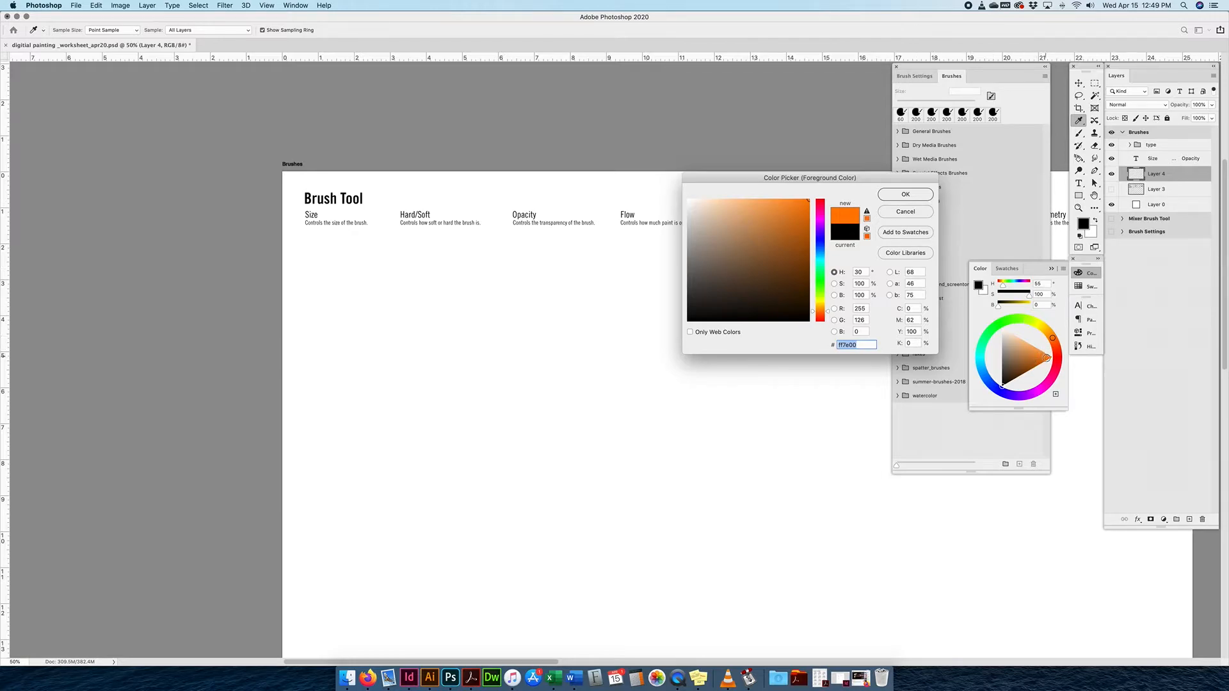
pyautogui.click(905, 196)
# Turn off paint symmetry and paint a thin, soft 51 px horizontal stroke under the Size heading.
pyautogui.moveTo(307, 237); pyautogui.dragTo(357, 238)
pyautogui.press('super+z')
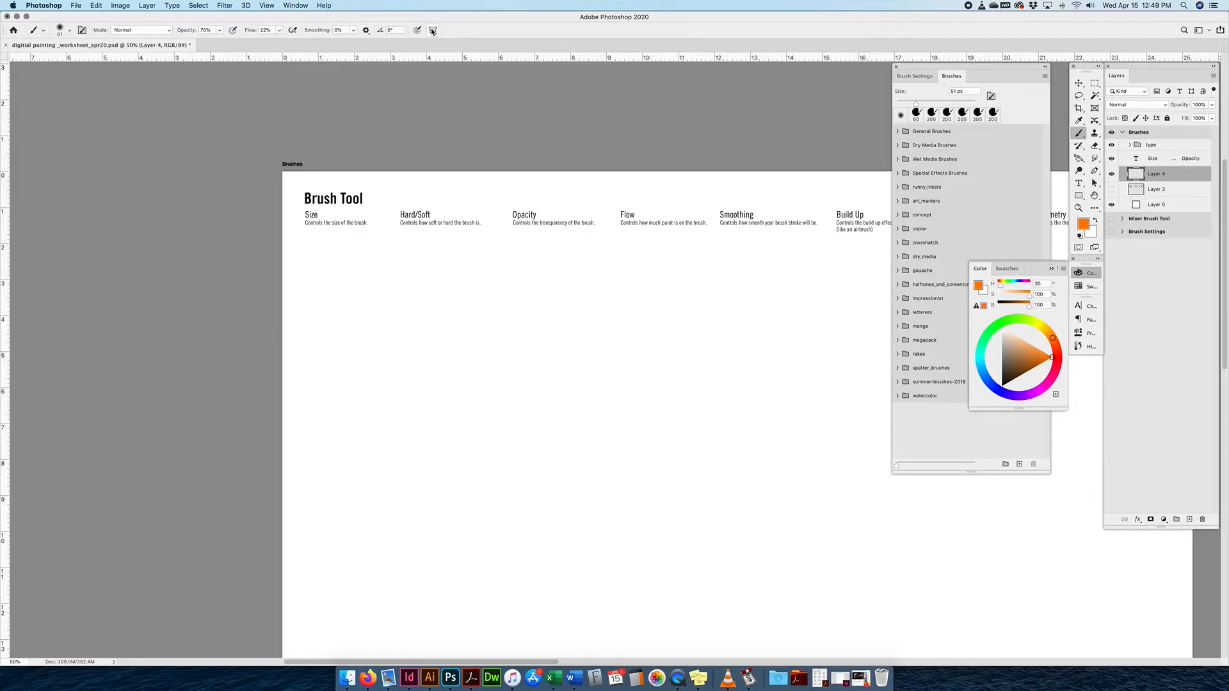
pyautogui.click(433, 30)
pyautogui.click(451, 33)
pyautogui.moveTo(306, 238); pyautogui.dragTo(377, 239)
# Enlarge the soft brush to 175 px and paint a wider horizontal stroke below the thin one under Size.
pyautogui.press(']')
pyautogui.press(']')
pyautogui.press(']')
pyautogui.press(']')
pyautogui.press(']')
pyautogui.press(']')
pyautogui.press(']')
pyautogui.press(']')
pyautogui.press(']')
pyautogui.rightClick(331, 265)
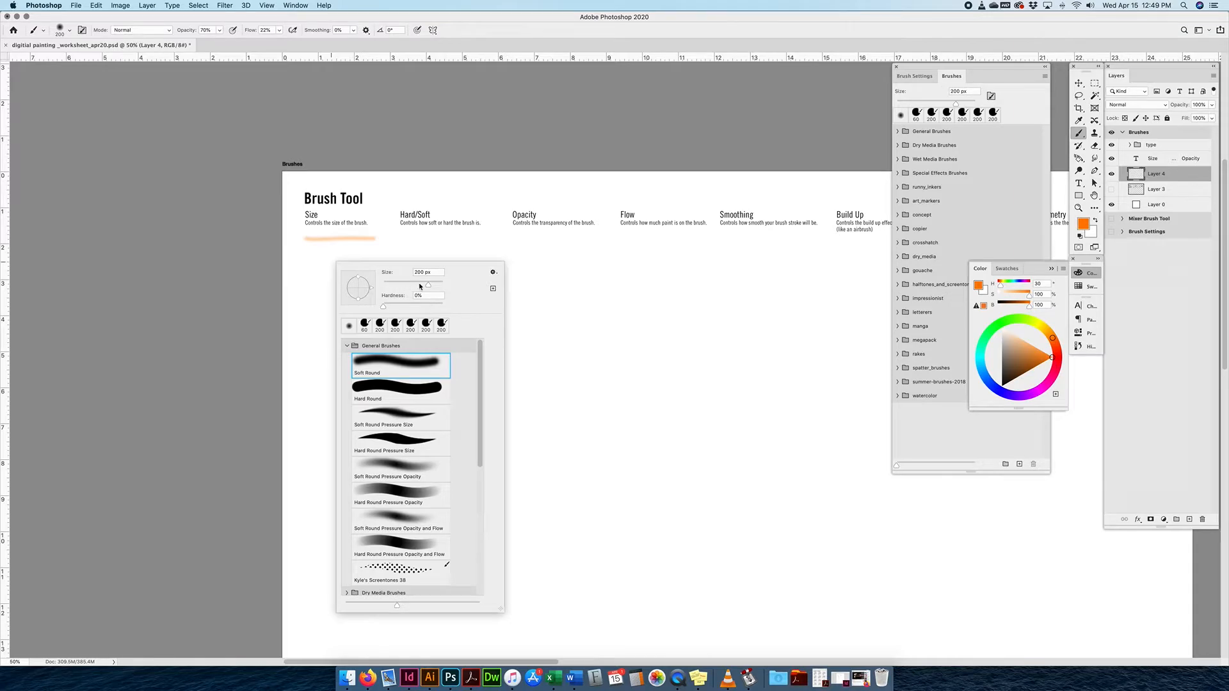
pyautogui.click(69, 30)
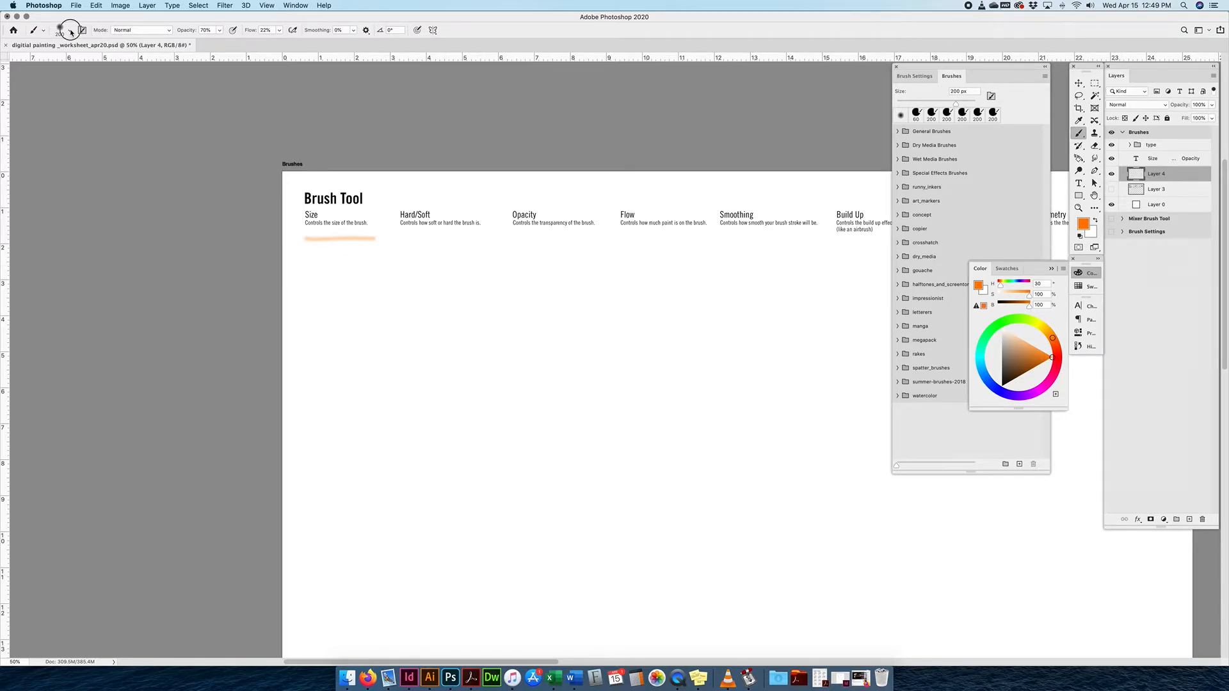
pyautogui.click(69, 30)
pyautogui.moveTo(100, 57)
pyautogui.mouseDown()
pyautogui.moveTo(83, 58)
pyautogui.moveTo(96, 59)
pyautogui.mouseUp()
pyautogui.moveTo(307, 261); pyautogui.dragTo(372, 261)
# Raise the brush opacity and flow to 100% and paint a third, fully saturated horizontal stroke under Size.
pyautogui.click(220, 30)
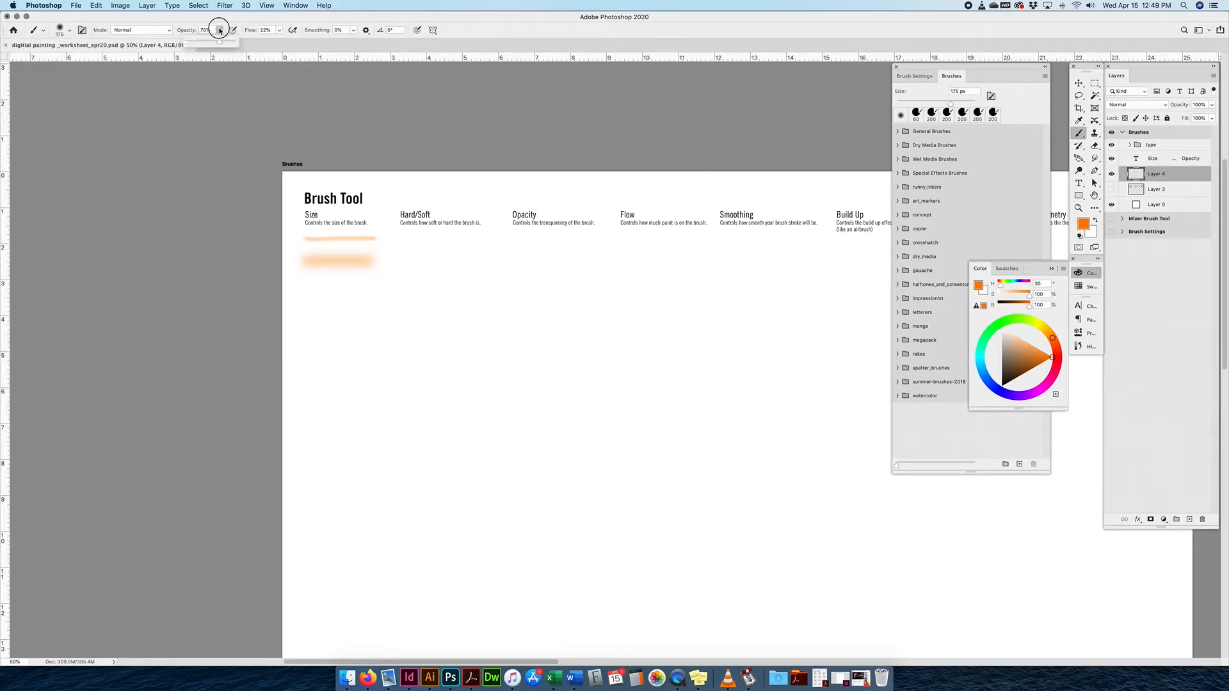
pyautogui.moveTo(219, 41); pyautogui.dragTo(357, 40)
pyautogui.click(279, 31)
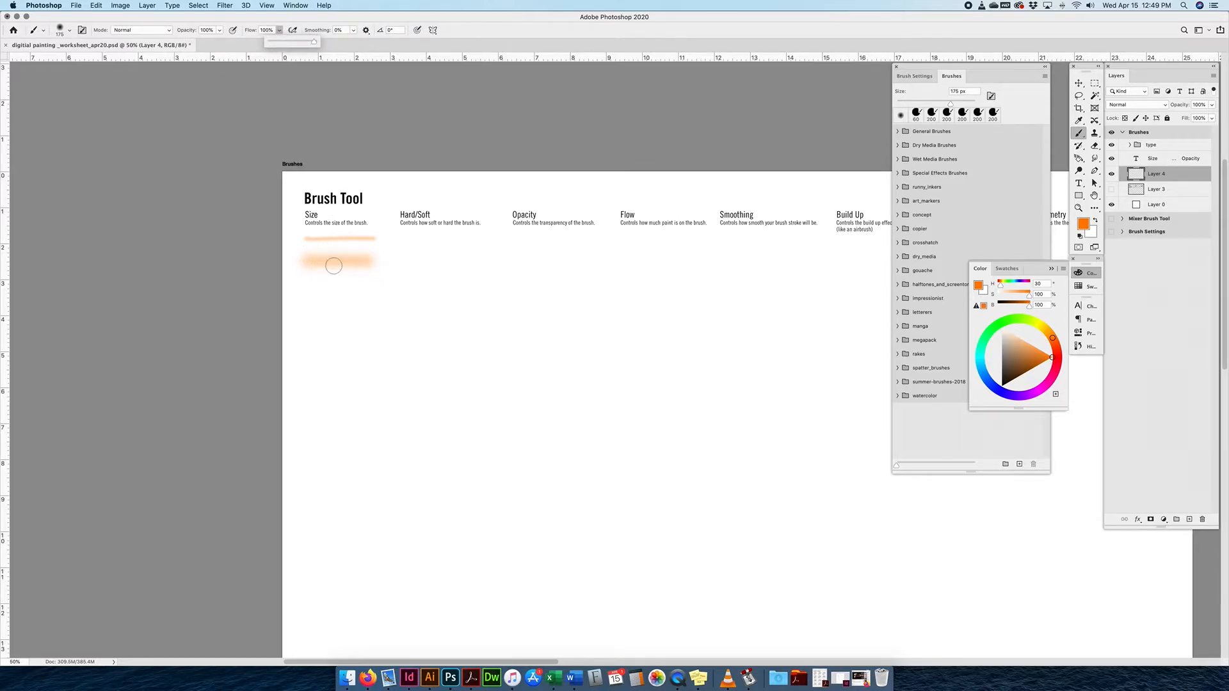
pyautogui.moveTo(307, 287); pyautogui.dragTo(381, 288)
# Reduce the brush to 70 px and paint a fourth horizontal stroke below the others in the Size column.
pyautogui.press('[')
pyautogui.press('[')
pyautogui.press('[')
pyautogui.press('[')
pyautogui.press('[')
pyautogui.press('[')
pyautogui.moveTo(308, 311); pyautogui.dragTo(384, 312)
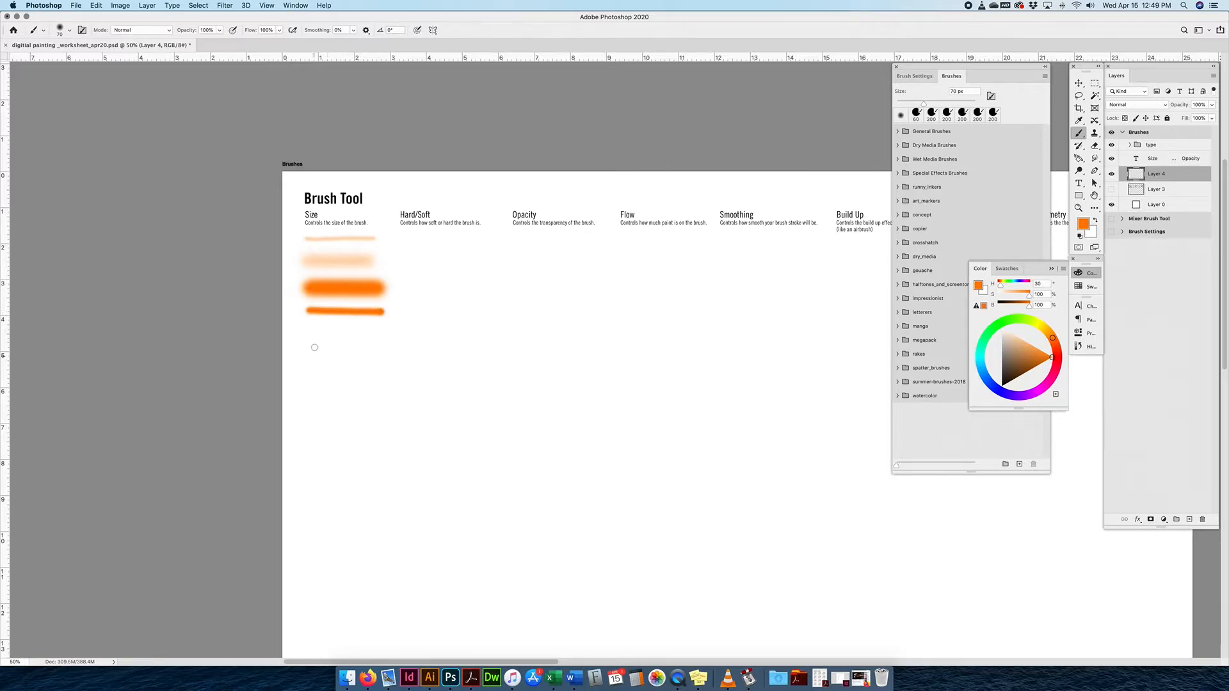
# Paint a long vertical line and a dense zigzag beside it beneath the horizontal strokes, using the 70 px brush.
pyautogui.click(314, 328)
pyautogui.moveTo(314, 328); pyautogui.dragTo(313, 464)
pyautogui.moveTo(324, 331)
pyautogui.mouseDown()
pyautogui.moveTo(350, 393)
pyautogui.moveTo(331, 407)
pyautogui.moveTo(347, 437)
pyautogui.mouseUp()
# Reduce the brush to 35 px and paint a thin wavy vertical line beside the dense zigzag.
pyautogui.press('[')
pyautogui.press('[')
pyautogui.press('[')
pyautogui.press('[')
pyautogui.press('[')
pyautogui.moveTo(379, 331)
pyautogui.mouseDown()
pyautogui.moveTo(391, 338)
pyautogui.moveTo(377, 413)
pyautogui.mouseUp()
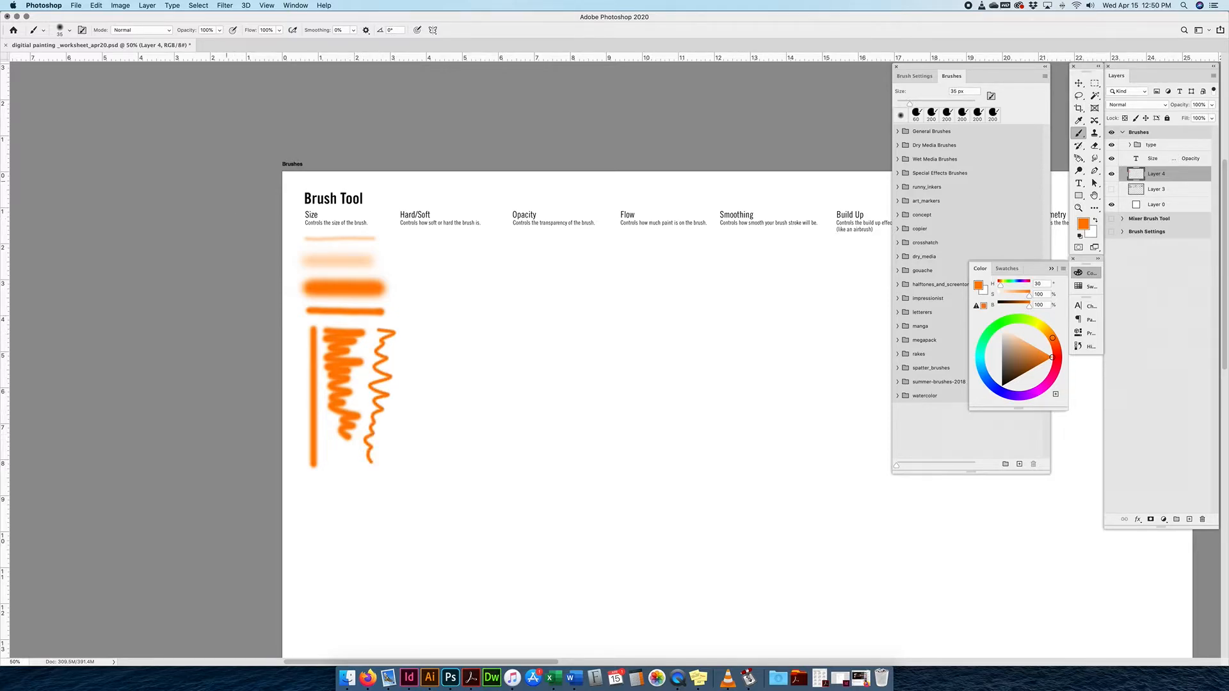
# Switch to the Hard Round brush at 35 px and paint a vertical line and connected zigzags below the soft samples.
pyautogui.click(63, 29)
pyautogui.click(66, 166)
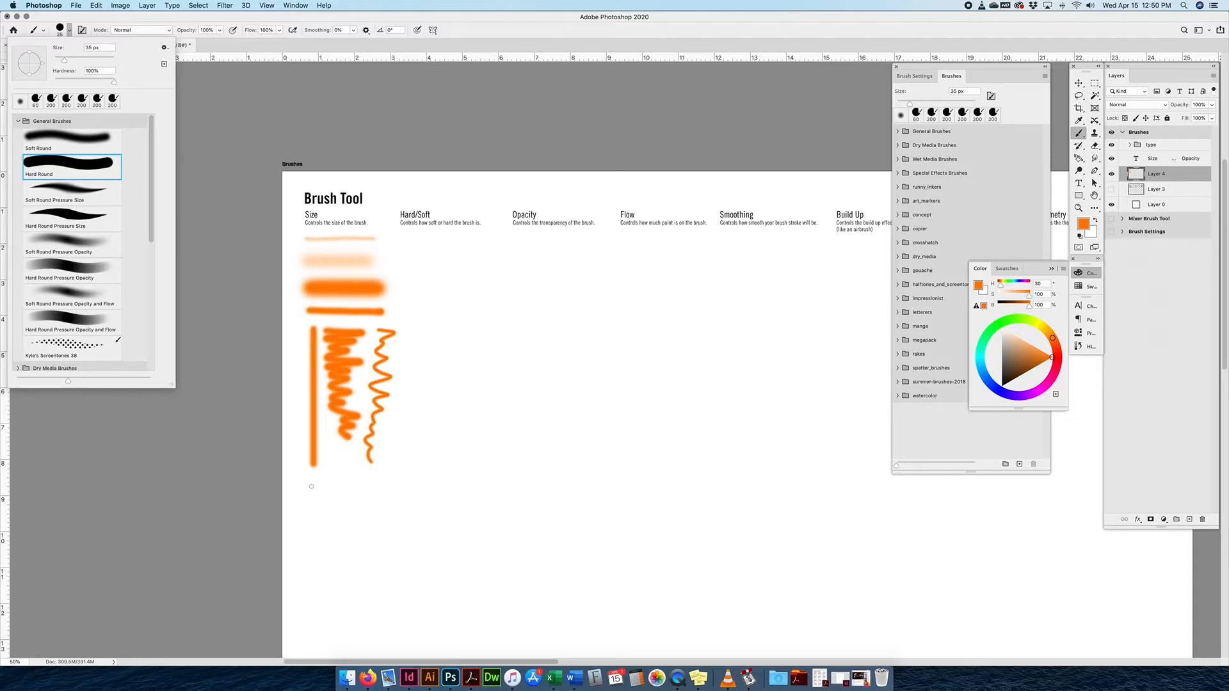
pyautogui.press('space')
pyautogui.moveTo(311, 487)
pyautogui.mouseDown()
pyautogui.moveTo(309, 406)
pyautogui.moveTo(314, 516)
pyautogui.mouseUp()
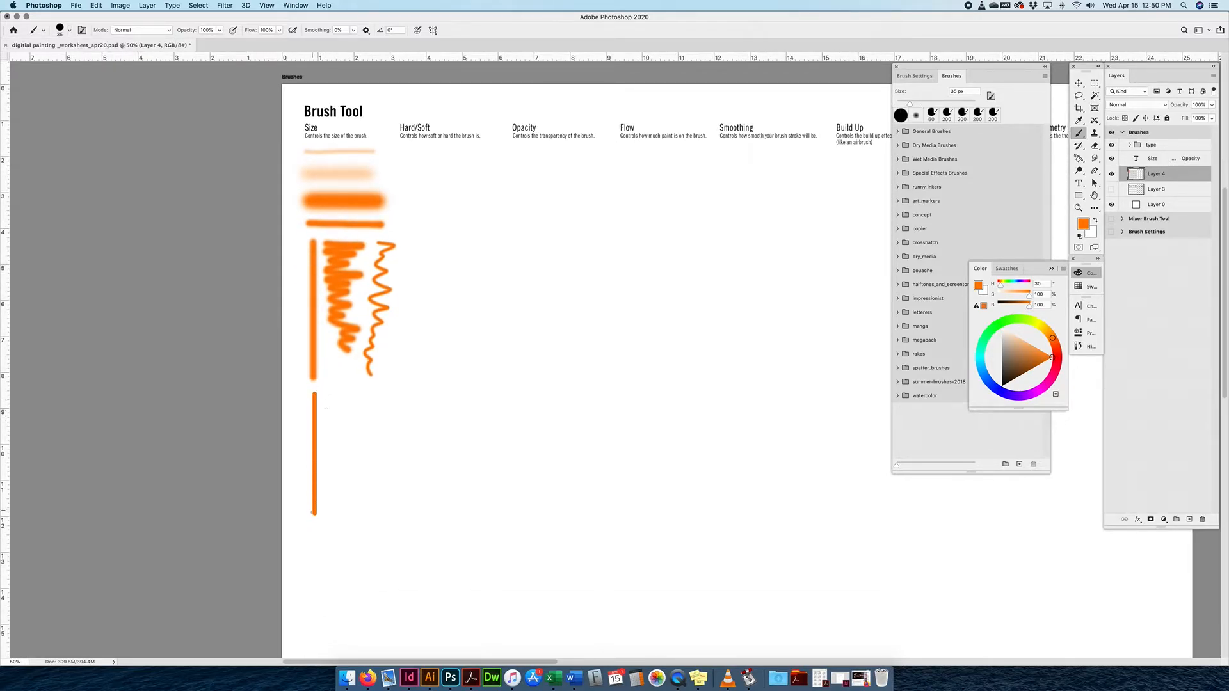
pyautogui.moveTo(330, 392)
pyautogui.mouseDown()
pyautogui.moveTo(337, 499)
pyautogui.moveTo(373, 432)
pyautogui.moveTo(367, 495)
pyautogui.mouseUp()
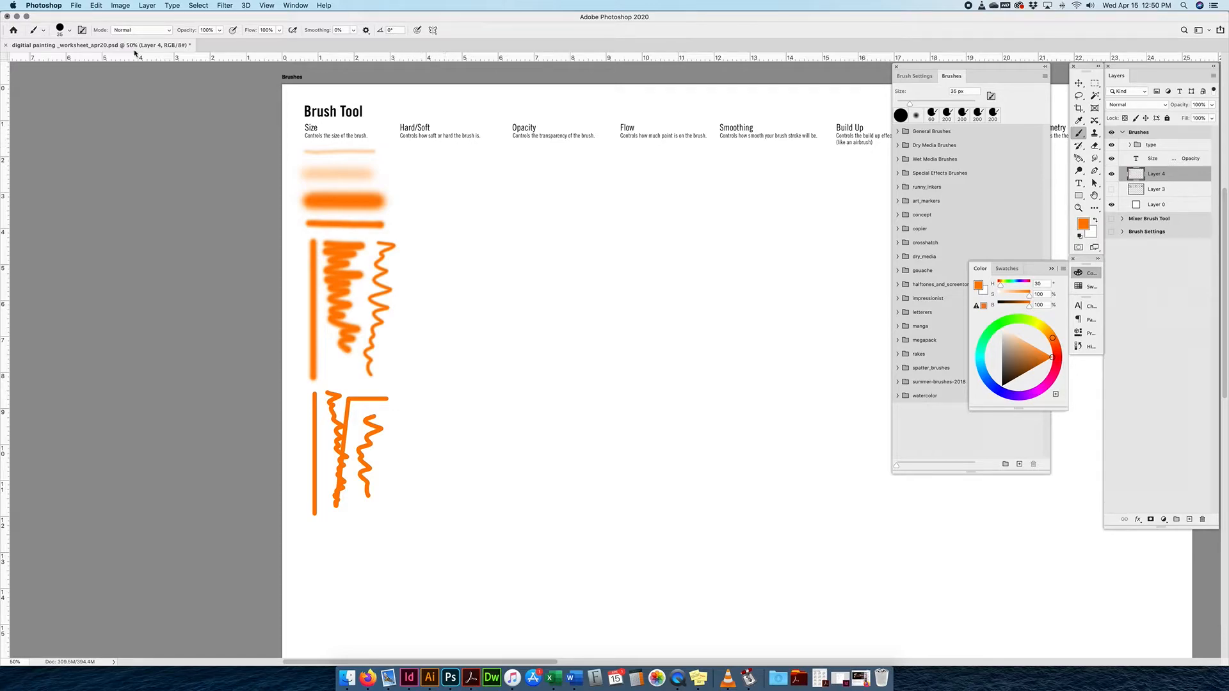
# Enlarge the hard brush to 90 px and paint a crisp horizontal stroke under the Hard/Soft heading.
pyautogui.click(70, 31)
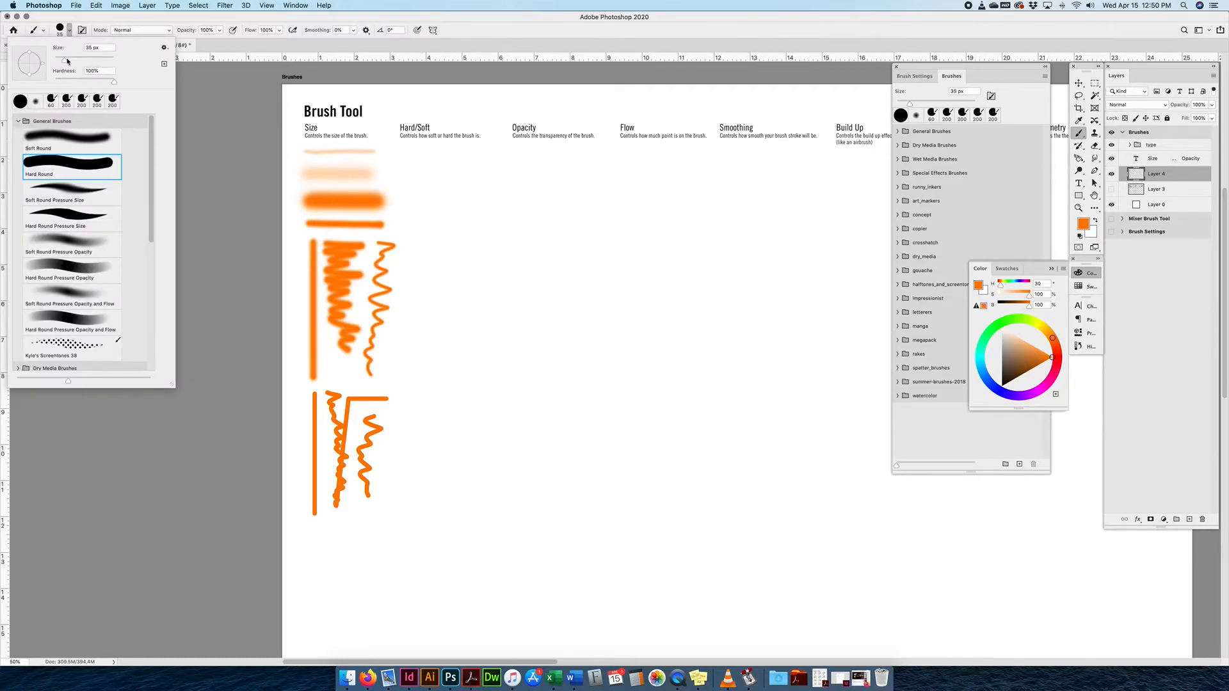
pyautogui.moveTo(112, 81); pyautogui.dragTo(133, 96)
pyautogui.click(210, 116)
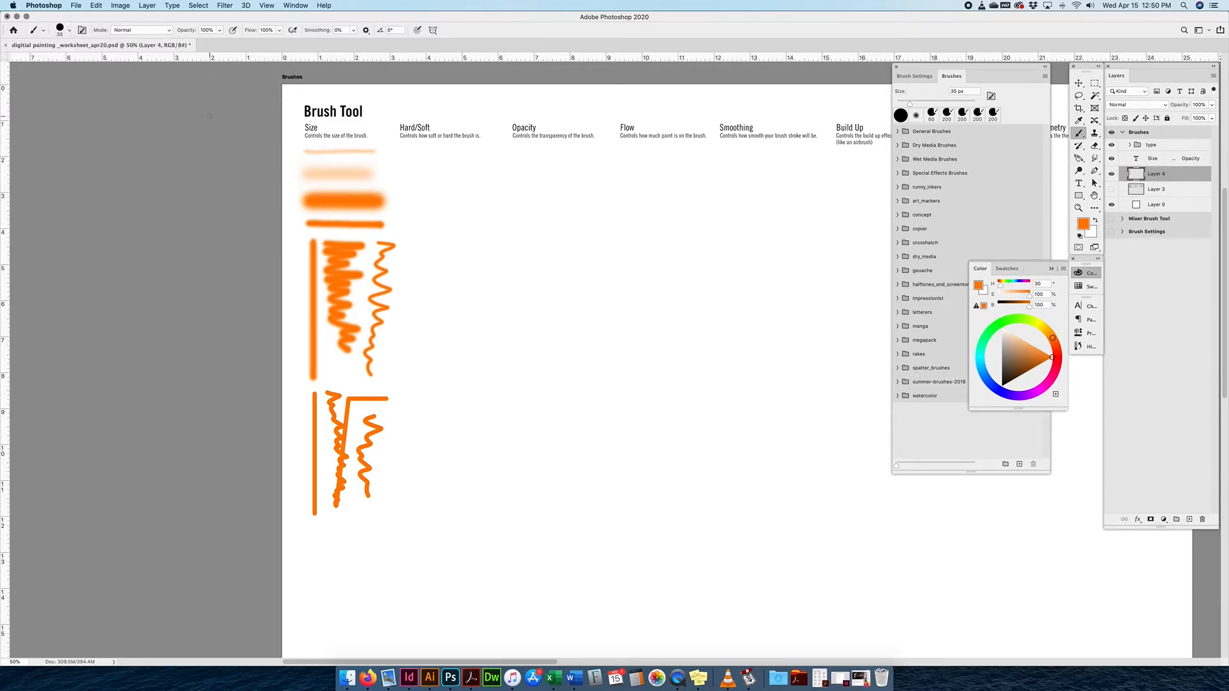
pyautogui.press(']')
pyautogui.press(']')
pyautogui.press(']')
pyautogui.press(']')
pyautogui.press(']')
pyautogui.moveTo(404, 155); pyautogui.dragTo(481, 156)
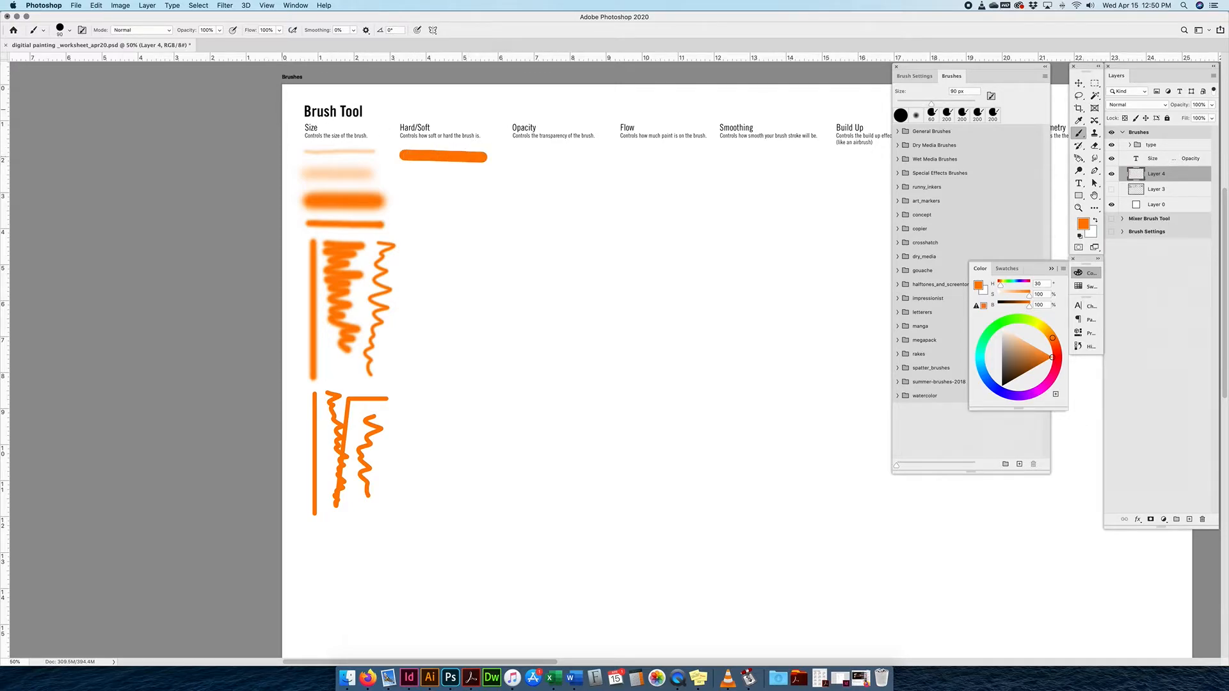
# Lower the brush hardness and paint a softer-edged 90 px stroke below the hard one for comparison at 100% zoom.
pyautogui.click(70, 31)
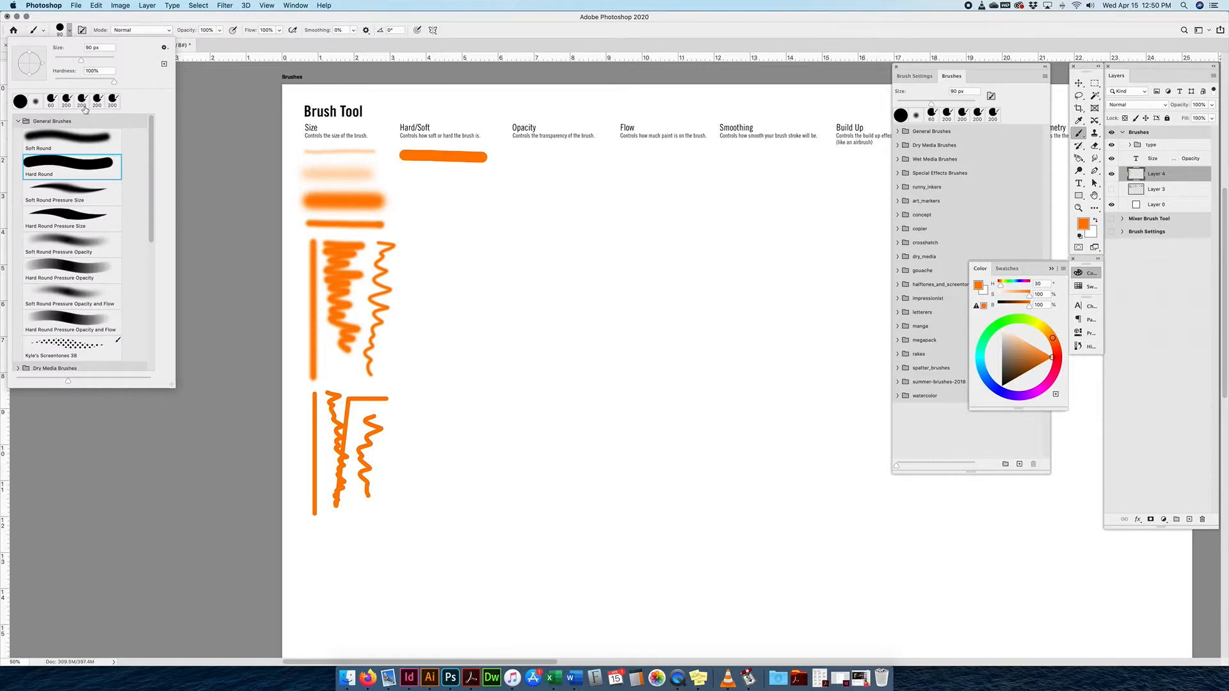
pyautogui.moveTo(111, 82); pyautogui.dragTo(86, 82)
pyautogui.moveTo(402, 183); pyautogui.dragTo(481, 179)
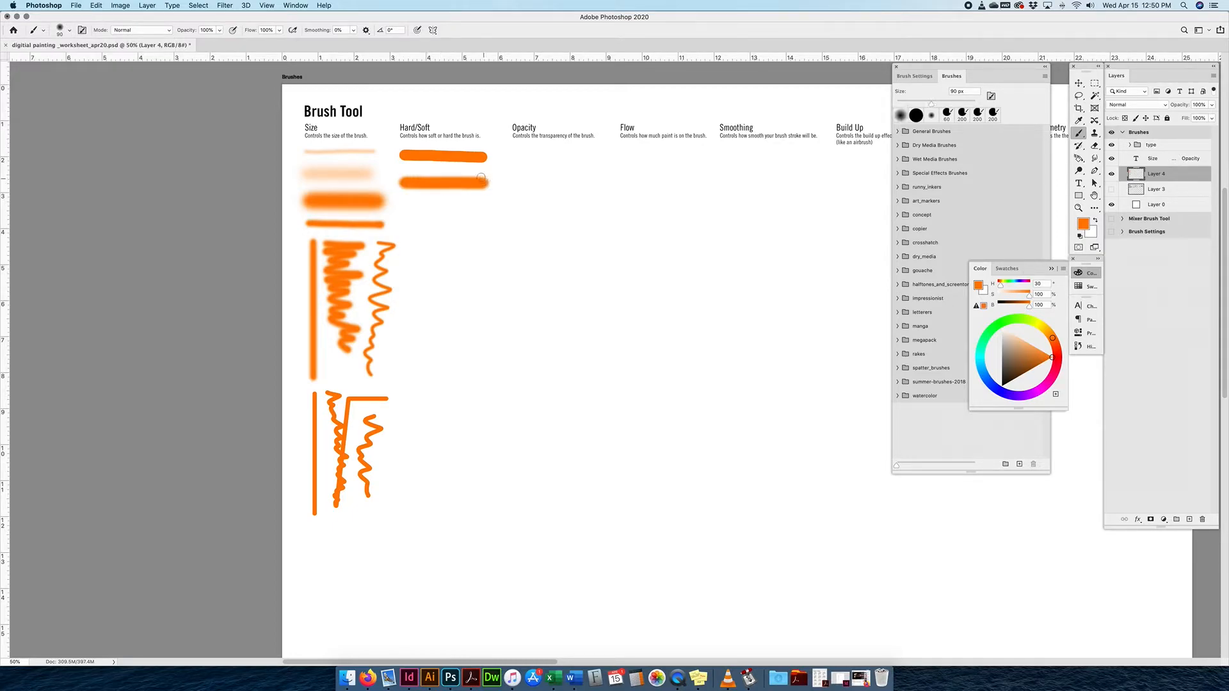
pyautogui.press('super+plus')
pyautogui.press('super+plus')
pyautogui.moveTo(383, 167); pyautogui.dragTo(509, 373)
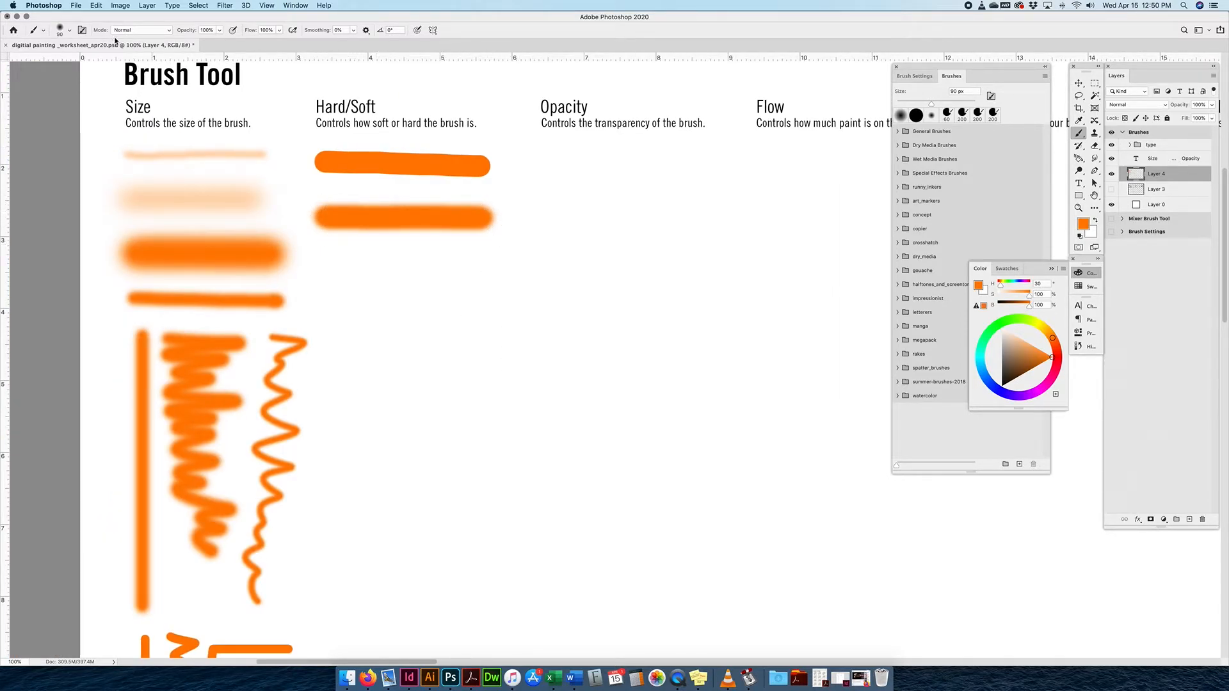
# Set the brush hardness to 34% and paint a 90 px horizontal stroke and a thick zigzag below the Hard/Soft samples.
pyautogui.click(71, 30)
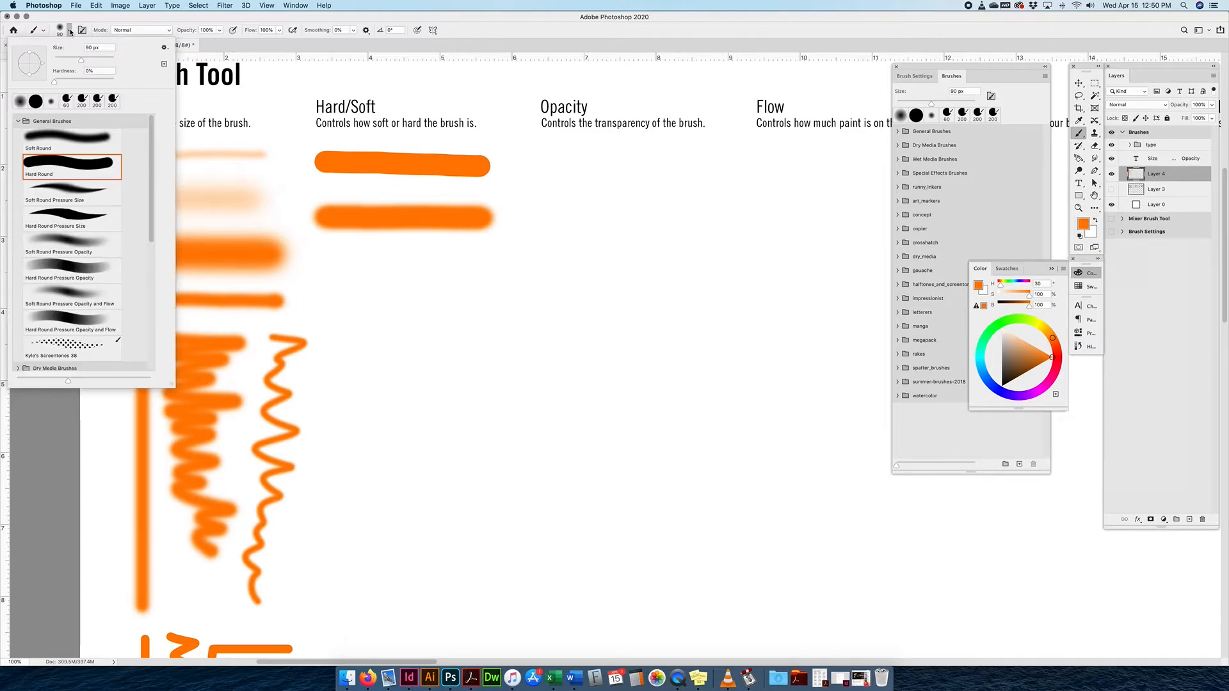
pyautogui.moveTo(55, 81); pyautogui.dragTo(75, 81)
pyautogui.click(324, 257)
pyautogui.moveTo(324, 258); pyautogui.dragTo(492, 264)
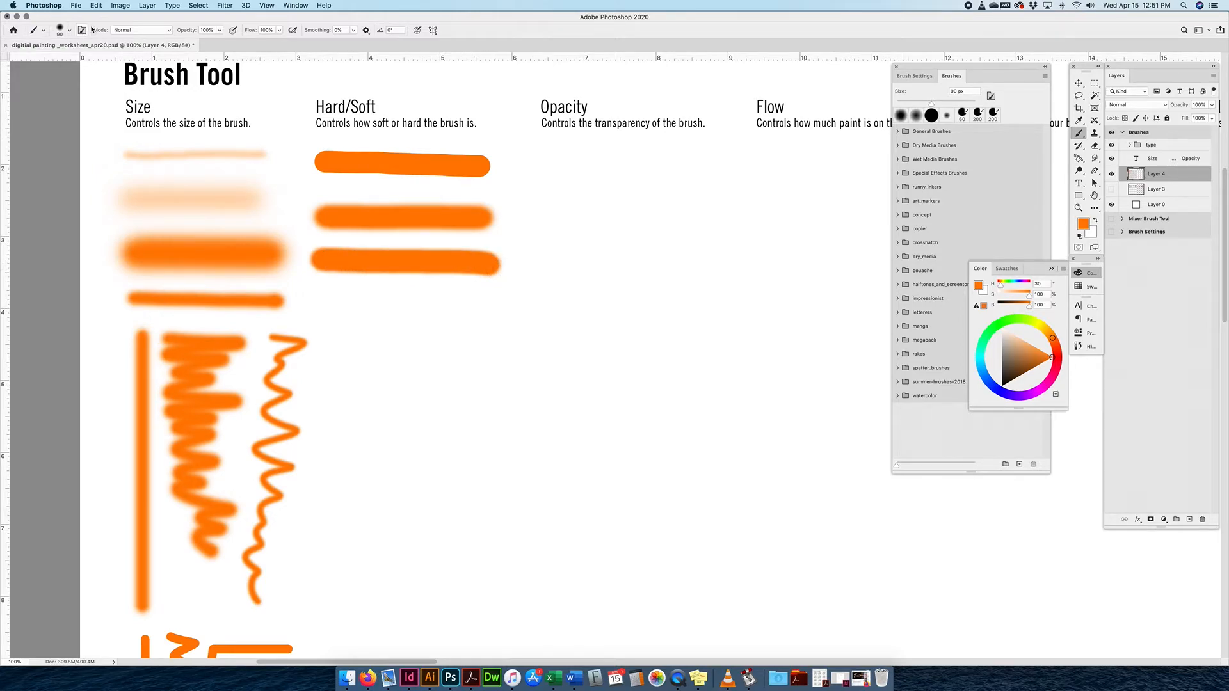
pyautogui.moveTo(333, 302)
pyautogui.mouseDown()
pyautogui.moveTo(348, 344)
pyautogui.moveTo(308, 385)
pyautogui.moveTo(338, 421)
pyautogui.moveTo(343, 482)
pyautogui.moveTo(393, 558)
pyautogui.mouseUp()
# Reduce the brush to 30 px and paint a narrow zigzag beside the thick one in the Hard/Soft column.
pyautogui.press('[')
pyautogui.press('[')
pyautogui.press('[')
pyautogui.press('[')
pyautogui.press('[')
pyautogui.press('[')
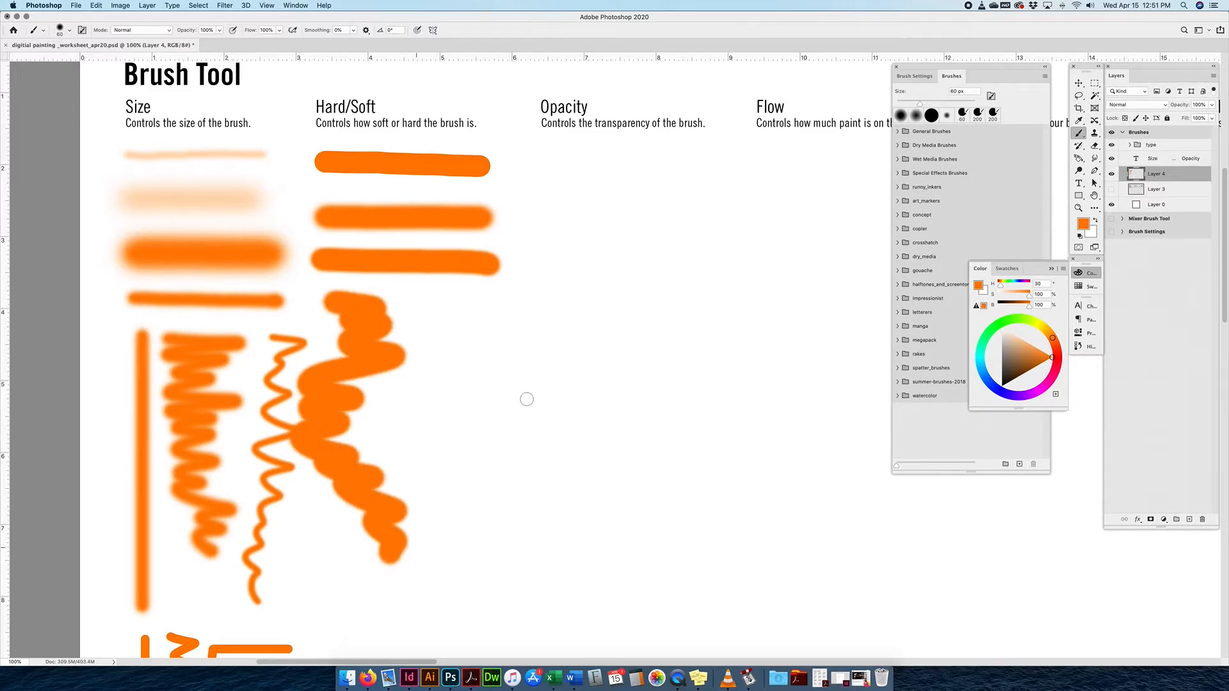
pyautogui.moveTo(438, 304)
pyautogui.mouseDown()
pyautogui.moveTo(431, 341)
pyautogui.moveTo(451, 419)
pyautogui.moveTo(414, 447)
pyautogui.moveTo(456, 480)
pyautogui.mouseUp()
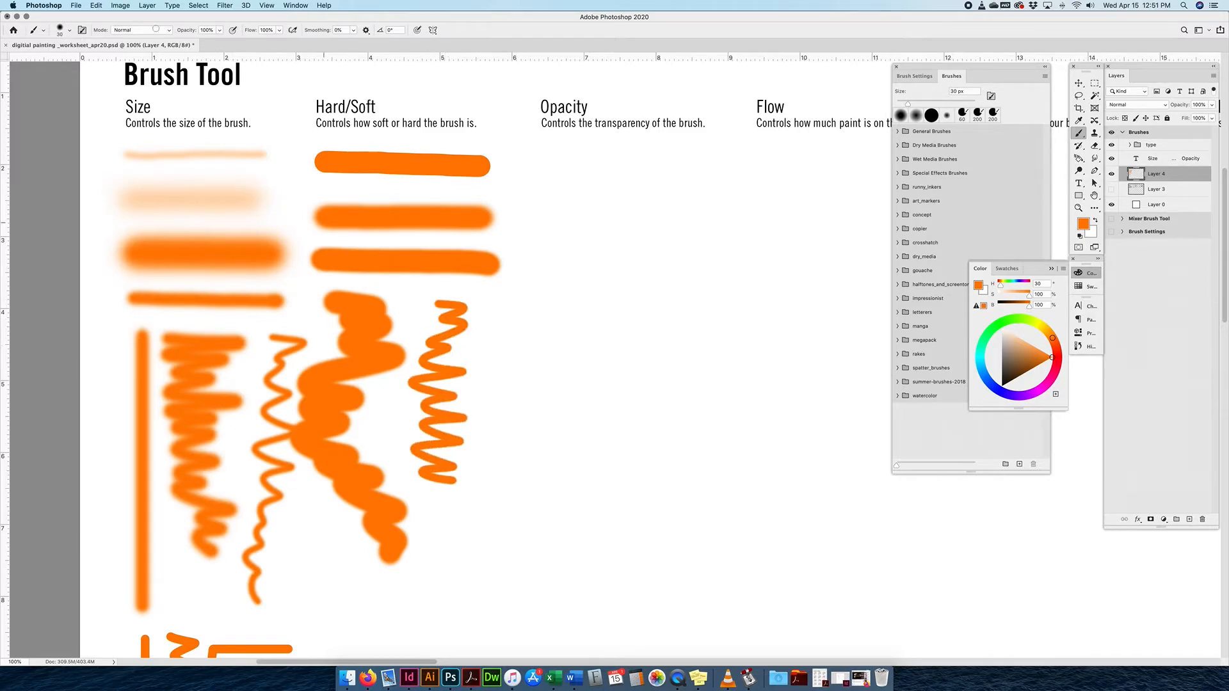
# Raise the brush hardness to 81% and paint a tight zigzag below the narrow one.
pyautogui.click(69, 30)
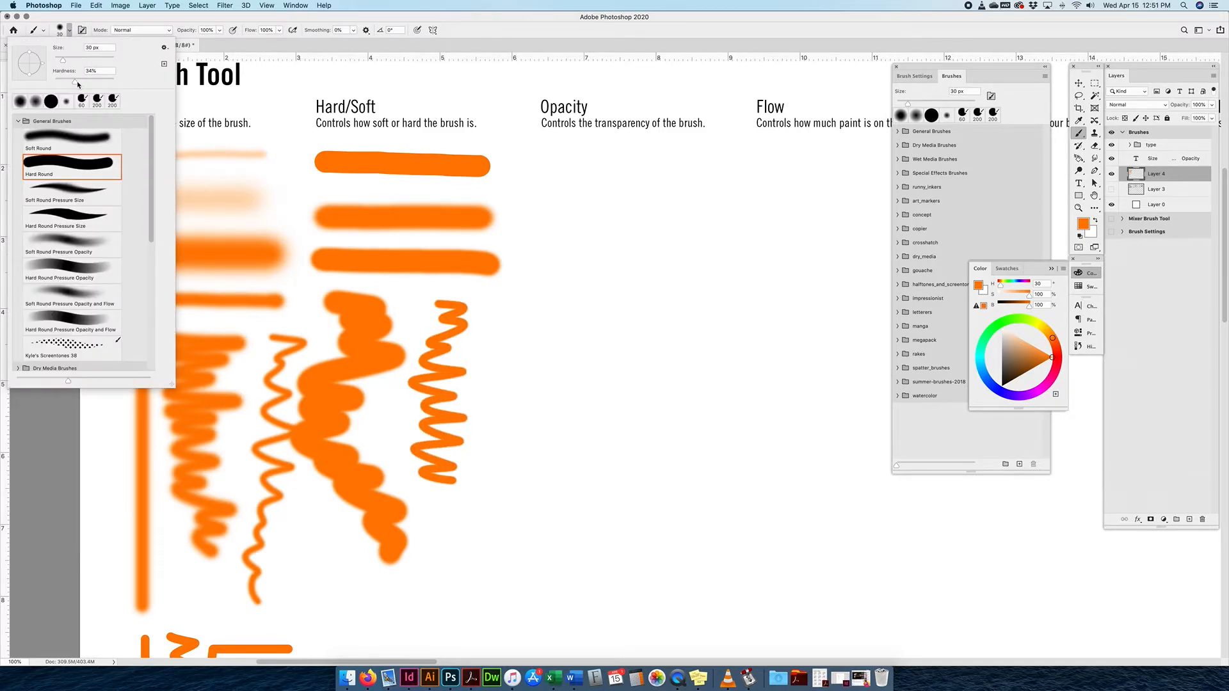
pyautogui.moveTo(74, 79); pyautogui.dragTo(102, 84)
pyautogui.moveTo(440, 498)
pyautogui.mouseDown()
pyautogui.moveTo(448, 560)
pyautogui.moveTo(469, 578)
pyautogui.moveTo(450, 611)
pyautogui.mouseUp()
# Examine the edges of the Hard/Soft zigzags up close, comparing the different hardness settings.
pyautogui.press('super+equal')
pyautogui.press('super+equal')
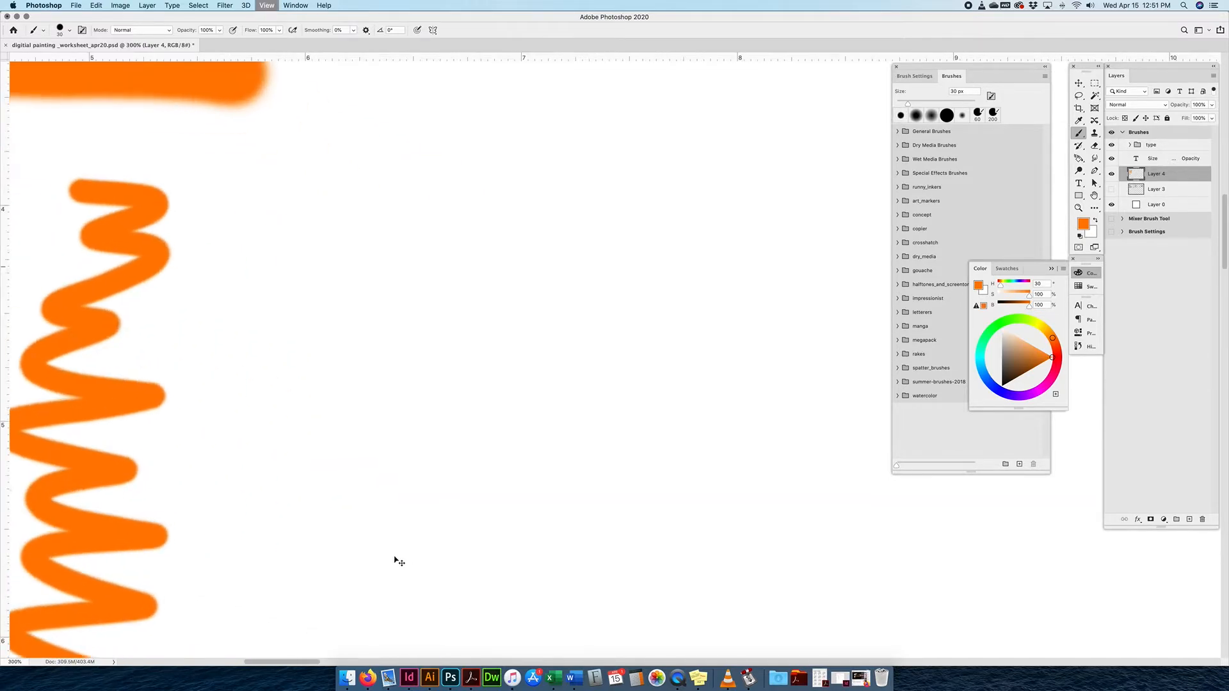
pyautogui.press('super+equal')
pyautogui.moveTo(333, 512); pyautogui.dragTo(628, 365)
pyautogui.moveTo(358, 608); pyautogui.dragTo(631, 312)
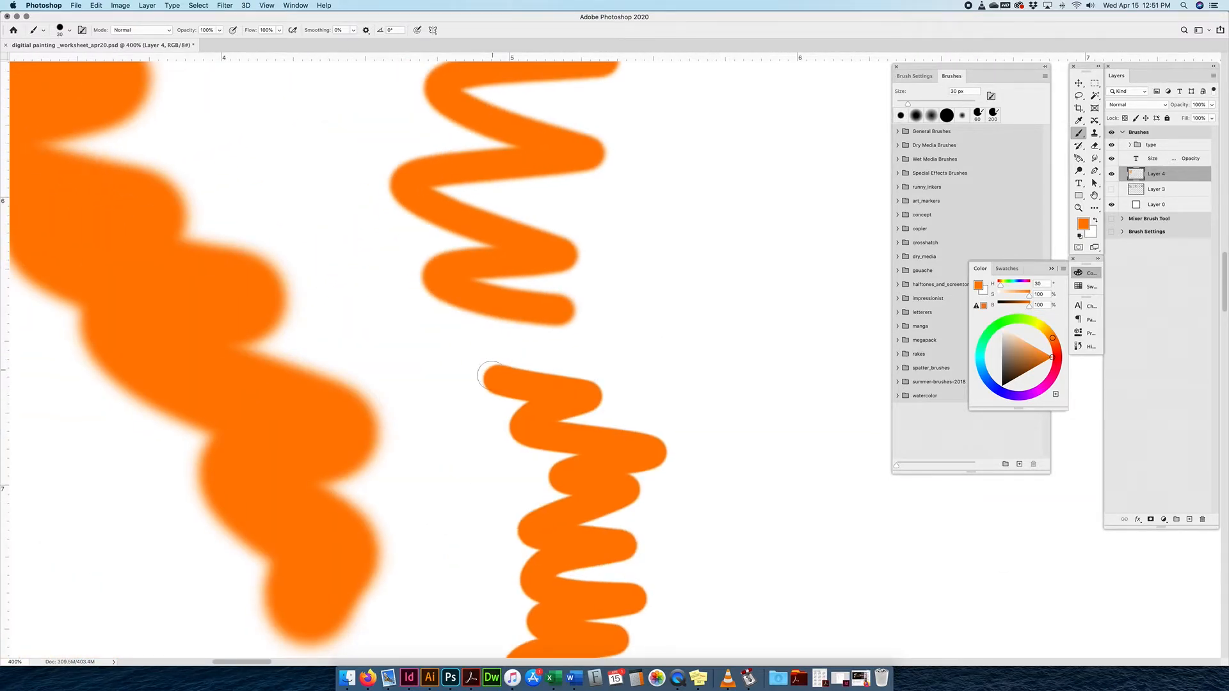
pyautogui.press('super+minus')
pyautogui.press('super+minus')
pyautogui.press('super+minus')
pyautogui.press('super+minus')
pyautogui.press('super+minus')
pyautogui.moveTo(641, 305); pyautogui.dragTo(527, 379)
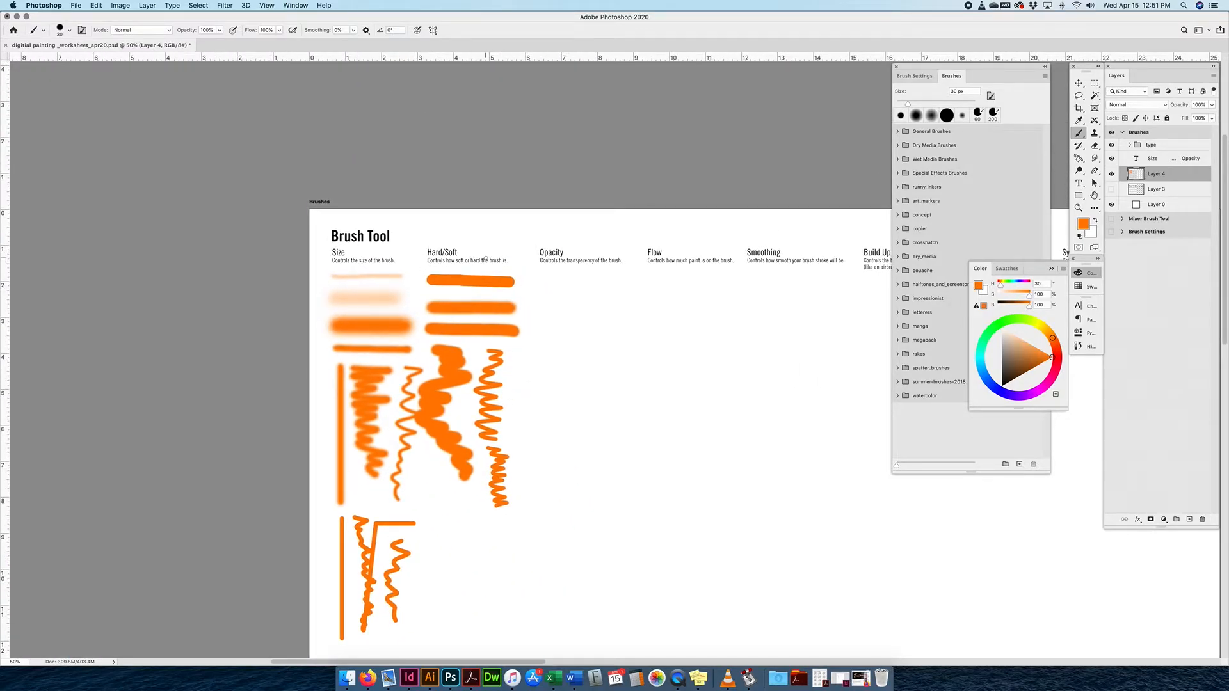
pyautogui.hscroll(3, 554, 269)
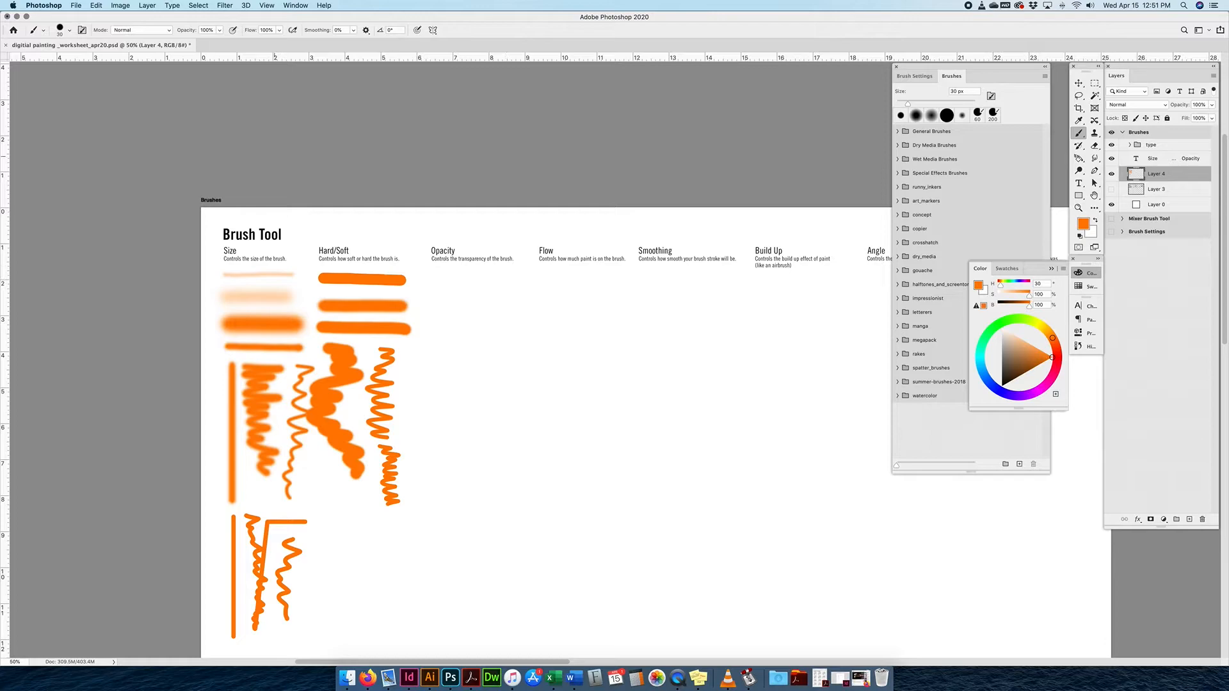
# Choose the Hard Round brush at 30 px and paint a 100% opacity horizontal stroke under the Opacity heading.
pyautogui.click(70, 30)
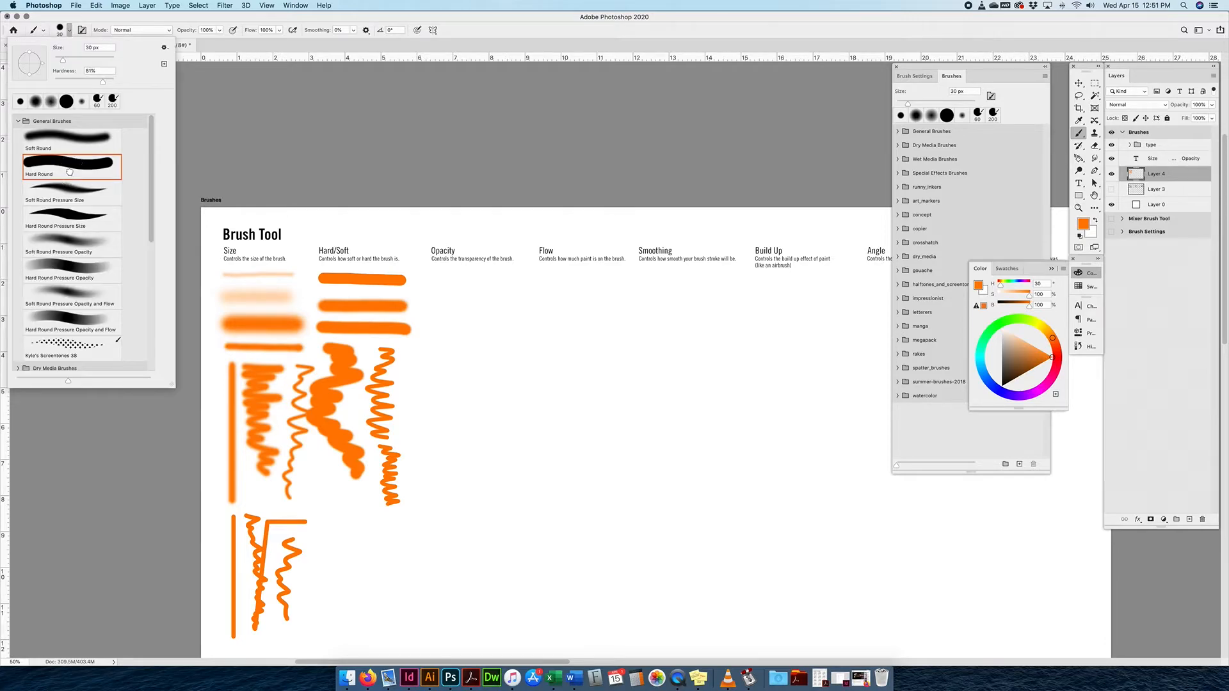
pyautogui.click(170, 20)
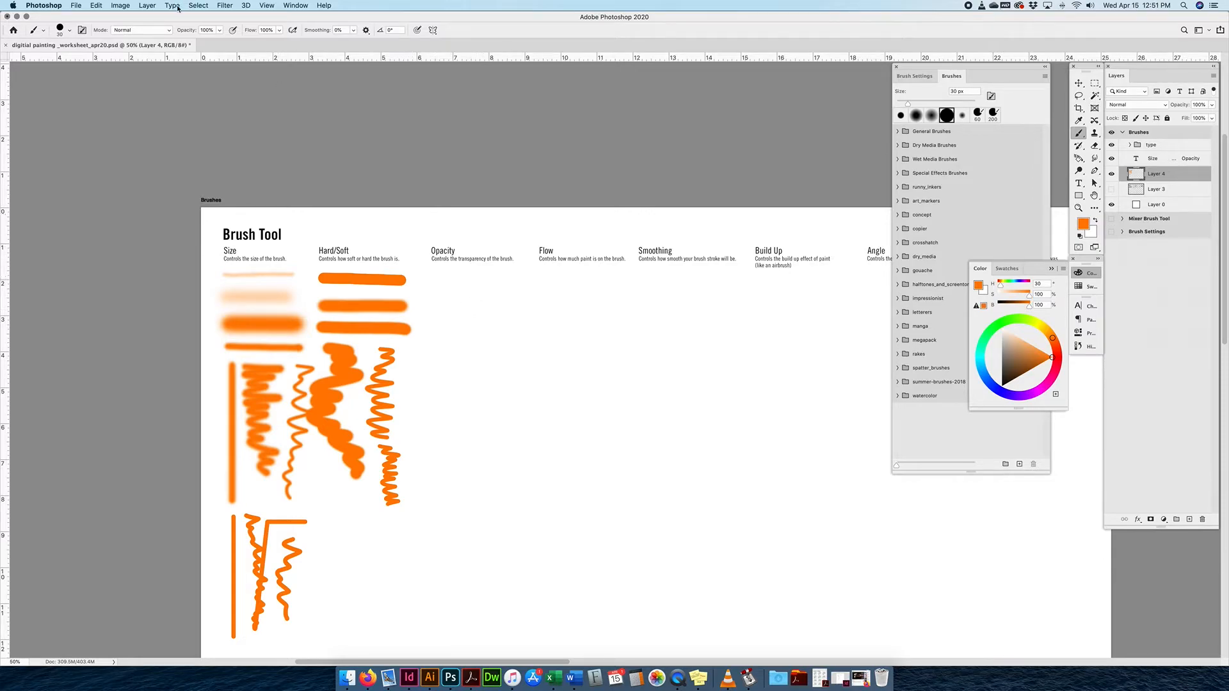
pyautogui.click(219, 30)
pyautogui.moveTo(434, 277); pyautogui.dragTo(497, 277)
# Lower the brush opacity to 80% and paint overlapping strokes plus a single horizontal stroke in the Opacity column.
pyautogui.click(219, 32)
pyautogui.moveTo(219, 41)
pyautogui.mouseDown()
pyautogui.moveTo(209, 43)
pyautogui.moveTo(218, 47)
pyautogui.mouseUp()
pyautogui.moveTo(435, 290)
pyautogui.mouseDown()
pyautogui.moveTo(499, 293)
pyautogui.moveTo(487, 314)
pyautogui.moveTo(627, 348)
pyautogui.mouseUp()
pyautogui.press('super+plus')
pyautogui.press('super+plus')
pyautogui.moveTo(407, 263)
pyautogui.mouseDown()
pyautogui.moveTo(509, 260)
pyautogui.moveTo(425, 272)
pyautogui.moveTo(525, 272)
pyautogui.moveTo(434, 272)
pyautogui.moveTo(475, 268)
pyautogui.mouseUp()
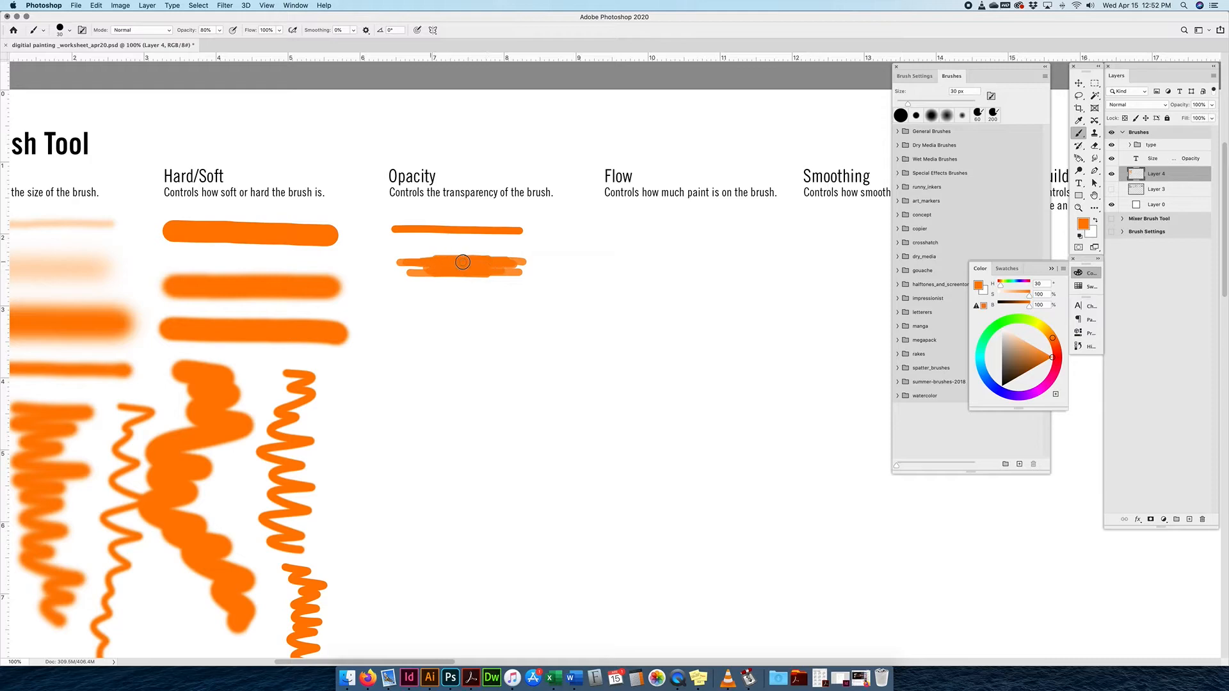
pyautogui.moveTo(393, 296); pyautogui.dragTo(518, 296)
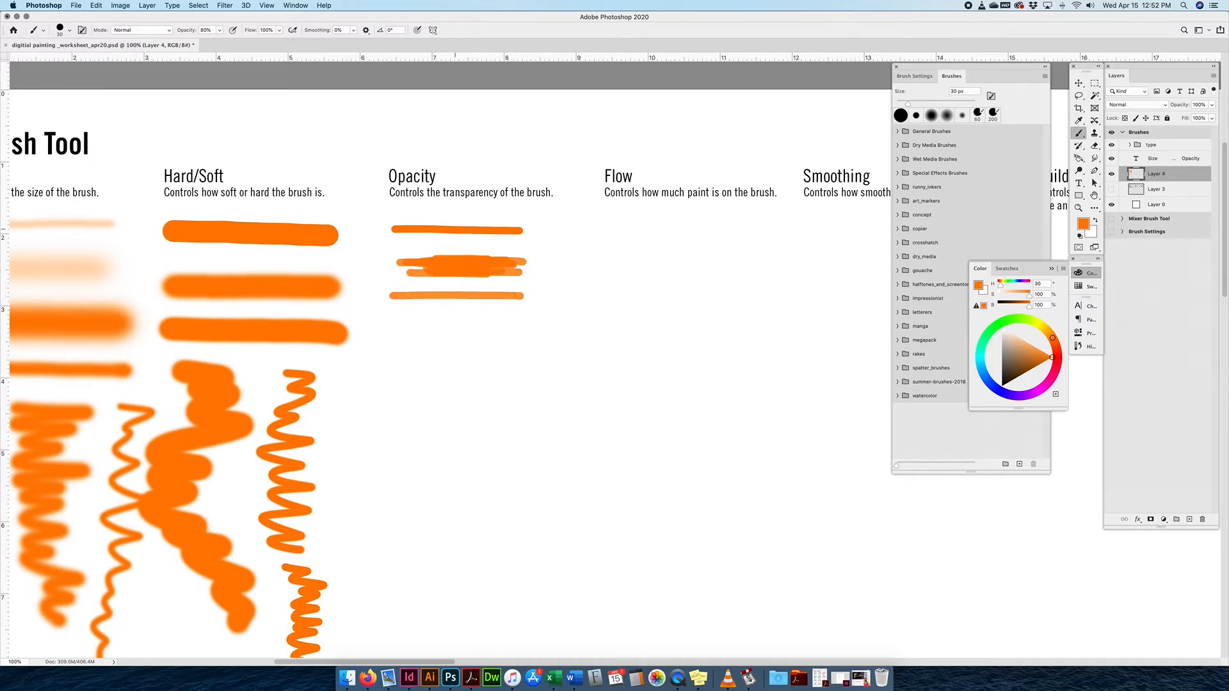
# Lower the brush opacity to 9% and layer many overlapping strokes below the other Opacity samples.
pyautogui.moveTo(221, 30); pyautogui.dragTo(187, 41)
pyautogui.moveTo(399, 320)
pyautogui.mouseDown()
pyautogui.moveTo(502, 320)
pyautogui.moveTo(414, 330)
pyautogui.moveTo(507, 346)
pyautogui.moveTo(482, 333)
pyautogui.moveTo(390, 330)
pyautogui.moveTo(484, 342)
pyautogui.moveTo(420, 347)
pyautogui.moveTo(507, 348)
pyautogui.moveTo(392, 351)
pyautogui.moveTo(517, 345)
pyautogui.moveTo(488, 330)
pyautogui.moveTo(507, 324)
pyautogui.moveTo(469, 320)
pyautogui.moveTo(405, 338)
pyautogui.moveTo(451, 335)
pyautogui.moveTo(488, 319)
pyautogui.moveTo(478, 314)
pyautogui.moveTo(447, 320)
pyautogui.moveTo(496, 332)
pyautogui.moveTo(476, 346)
pyautogui.moveTo(406, 348)
pyautogui.moveTo(481, 333)
pyautogui.mouseUp()
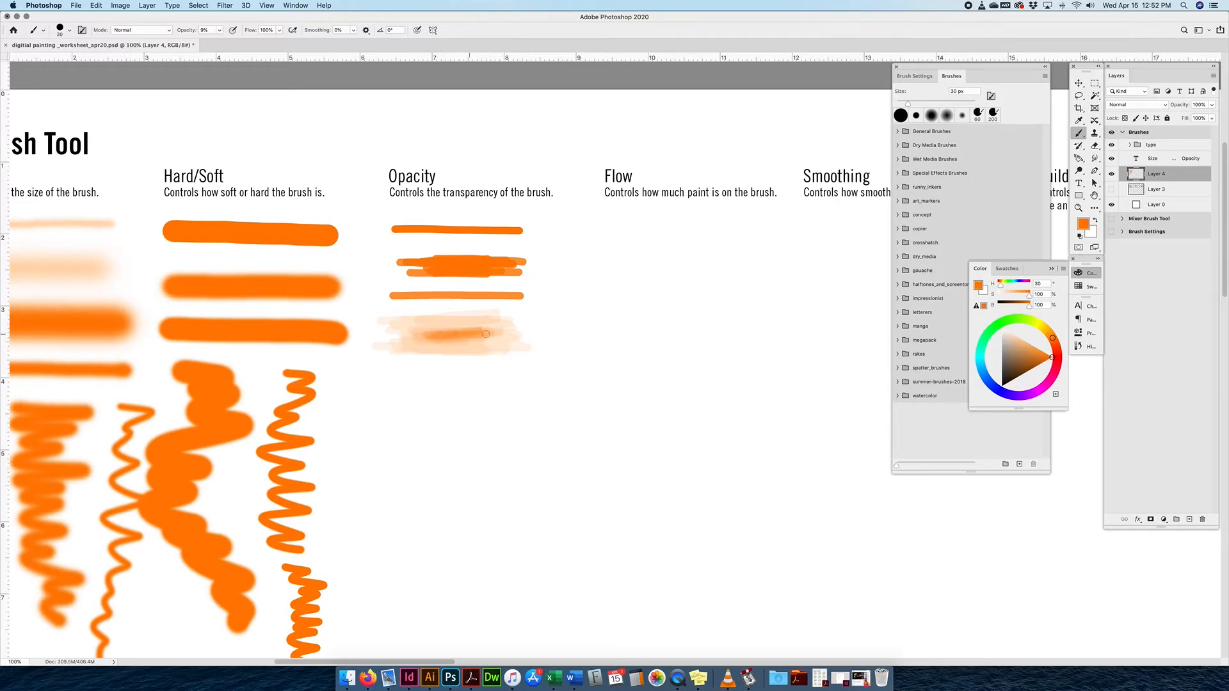
pyautogui.moveTo(448, 340)
pyautogui.mouseDown()
pyautogui.moveTo(431, 338)
pyautogui.moveTo(447, 348)
pyautogui.moveTo(485, 337)
pyautogui.moveTo(440, 321)
pyautogui.moveTo(440, 346)
pyautogui.mouseUp()
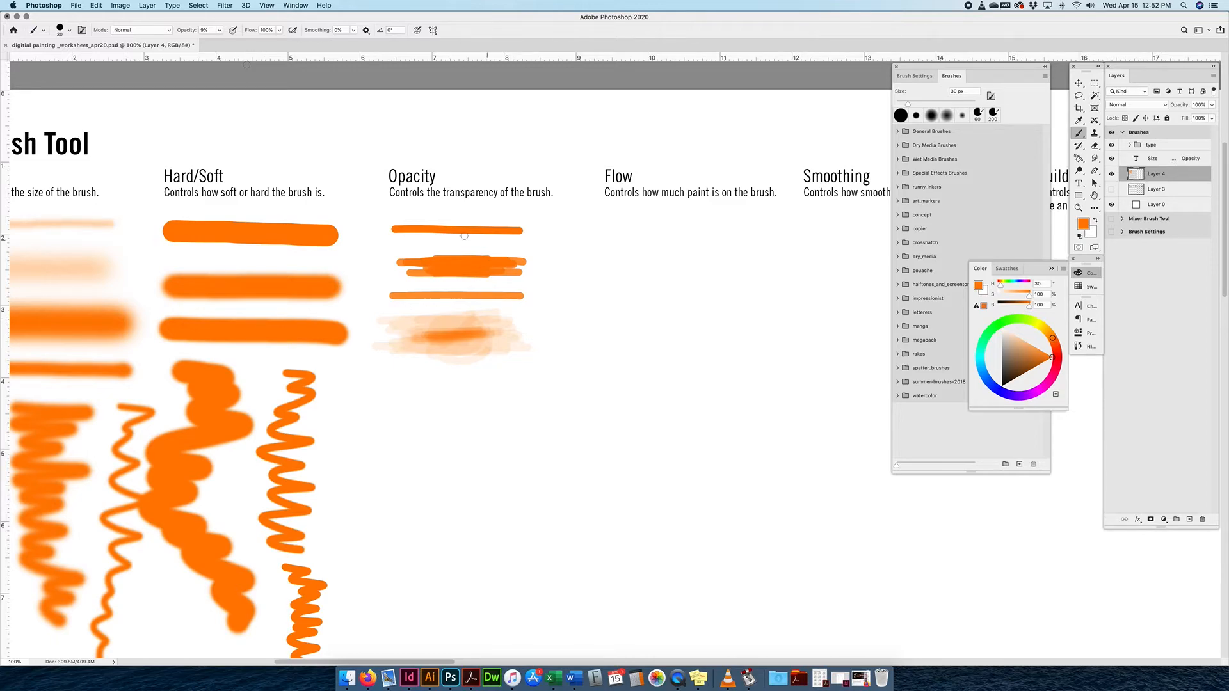
# Enlarge the brush to 80 px, restore 100% opacity, and paint a 100% flow stroke under the Flow heading.
pyautogui.press(']')
pyautogui.press(']')
pyautogui.press(']')
pyautogui.press(']')
pyautogui.press(']')
pyautogui.click(219, 30)
pyautogui.moveTo(219, 41); pyautogui.dragTo(280, 40)
pyautogui.click(279, 30)
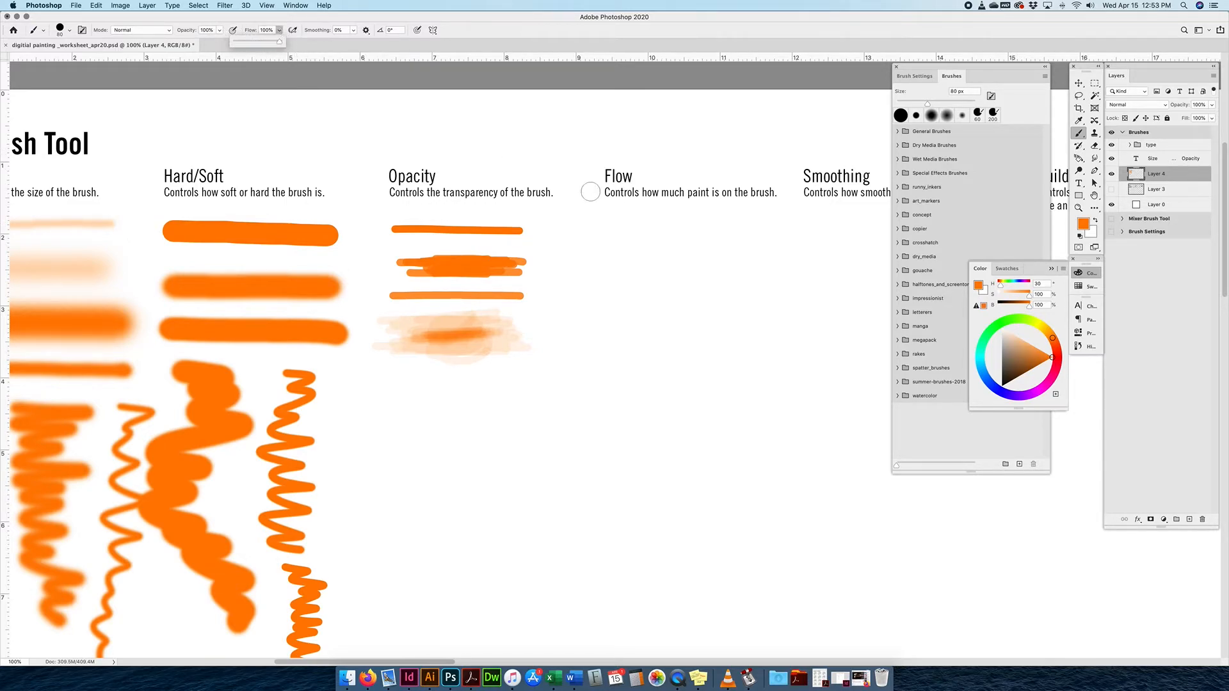
pyautogui.moveTo(611, 226); pyautogui.dragTo(738, 226)
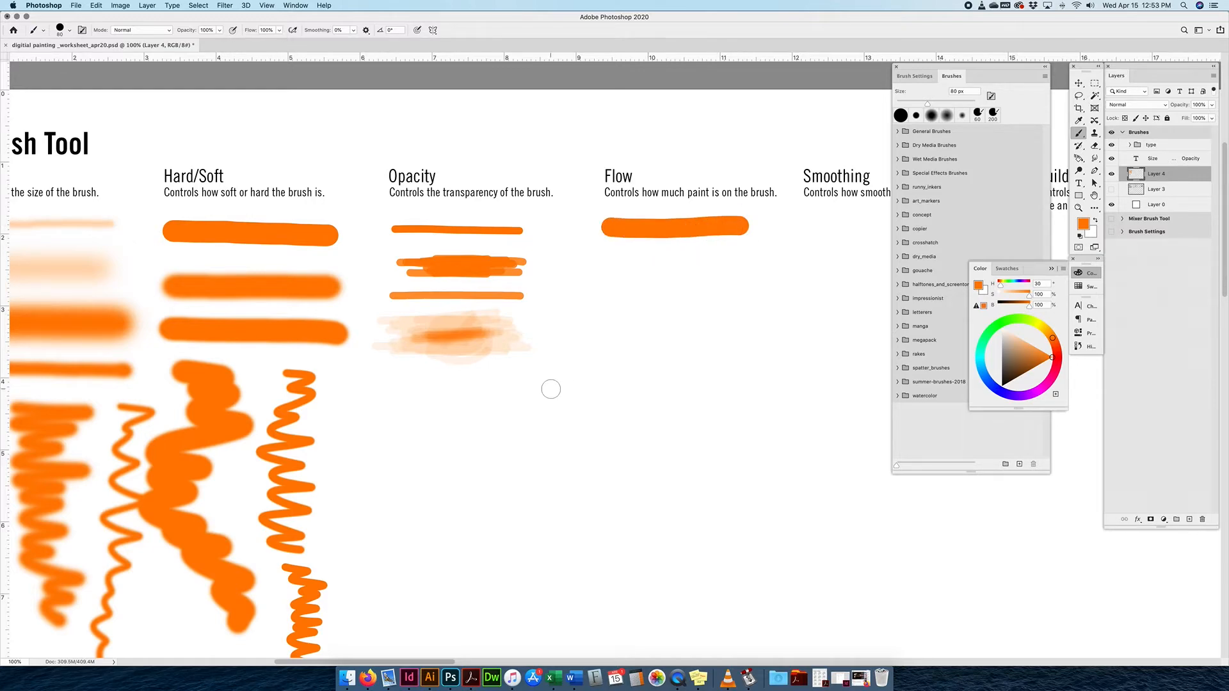
# Lower the brush flow to 3% and paint a winding S-shaped stroke below the full-flow stroke.
pyautogui.click(279, 30)
pyautogui.moveTo(281, 41); pyautogui.dragTo(238, 44)
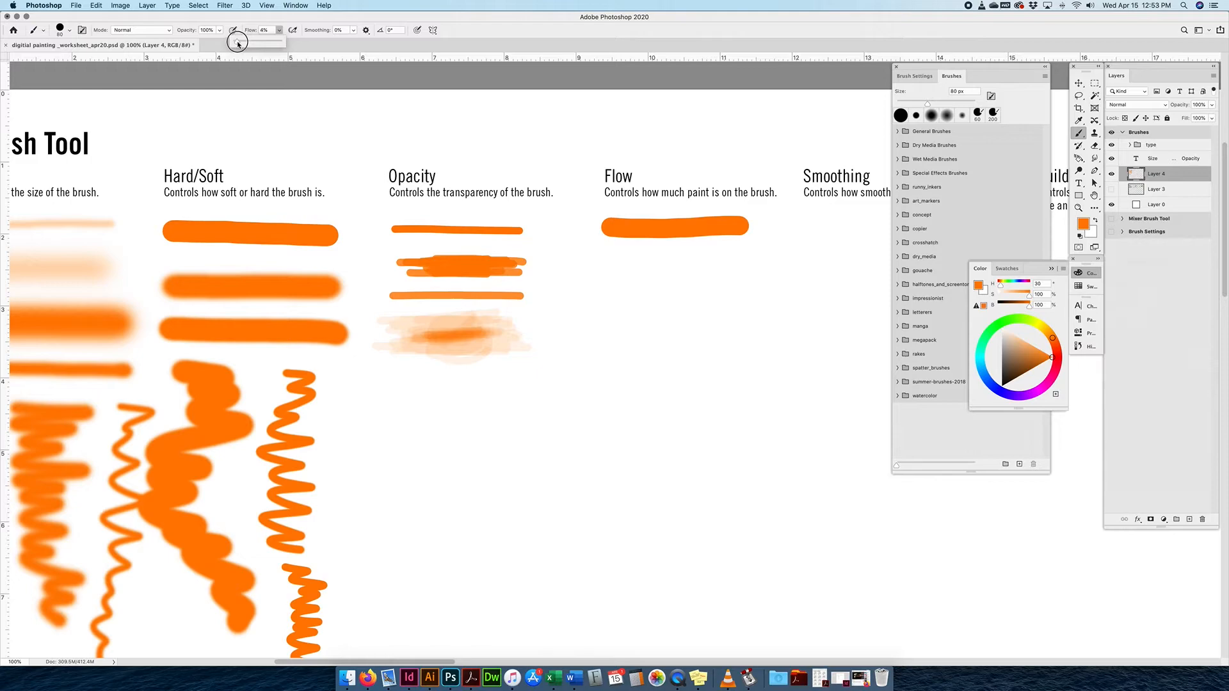
pyautogui.moveTo(611, 263)
pyautogui.mouseDown()
pyautogui.moveTo(744, 267)
pyautogui.moveTo(705, 286)
pyautogui.moveTo(647, 290)
pyautogui.moveTo(665, 315)
pyautogui.moveTo(729, 314)
pyautogui.mouseUp()
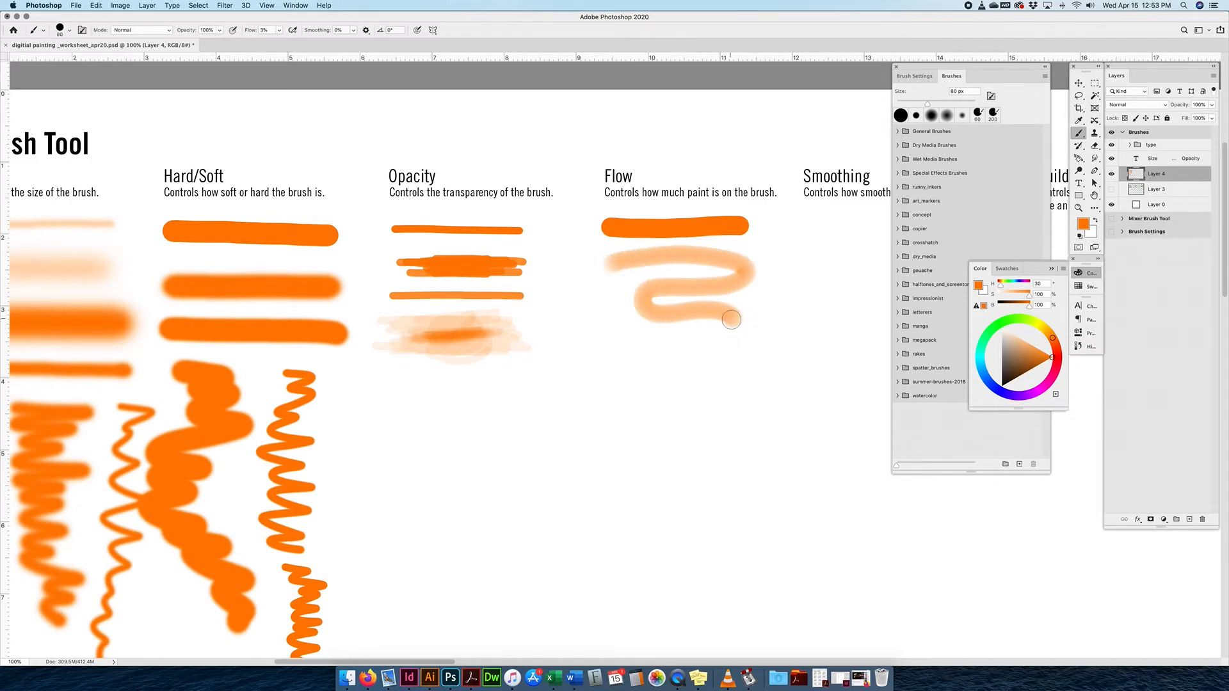
# Paint repeatedly over the winding Flow stroke at 3% flow to build up color, adding a faint dab beside it.
pyautogui.hscroll(3, 686, 343)
pyautogui.scroll(1, 685, 343)
pyautogui.scroll(5, 636, 356)
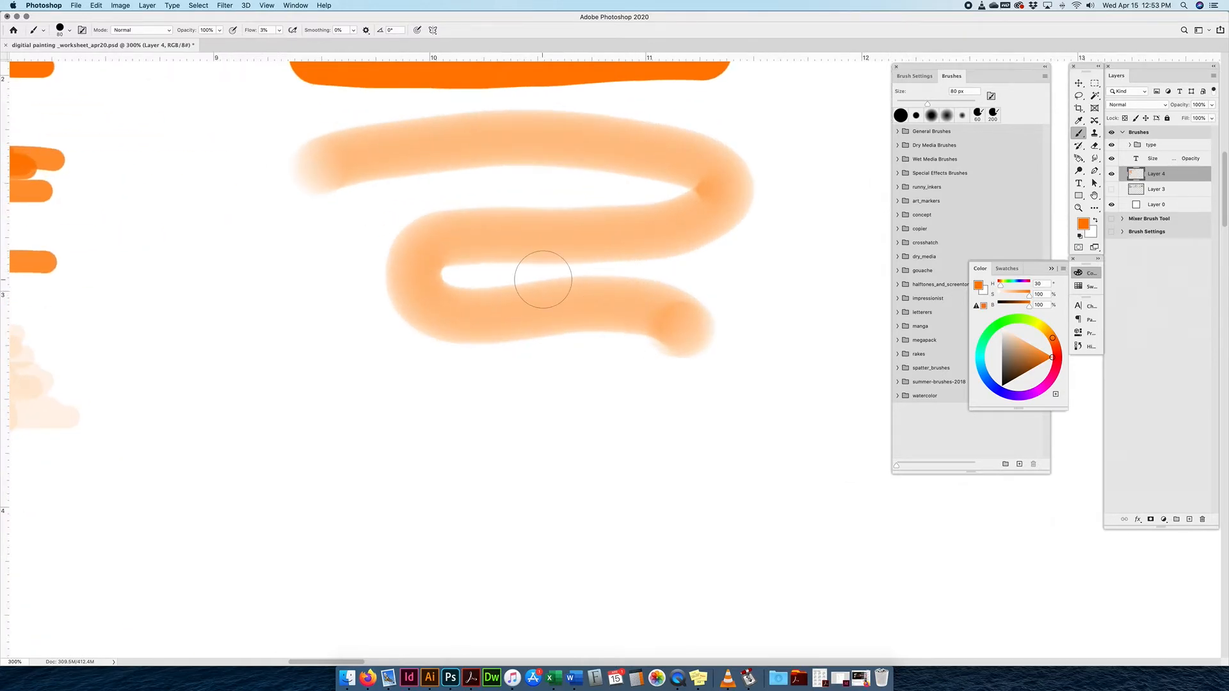
pyautogui.scroll(5, 494, 335)
pyautogui.moveTo(500, 346); pyautogui.dragTo(458, 241)
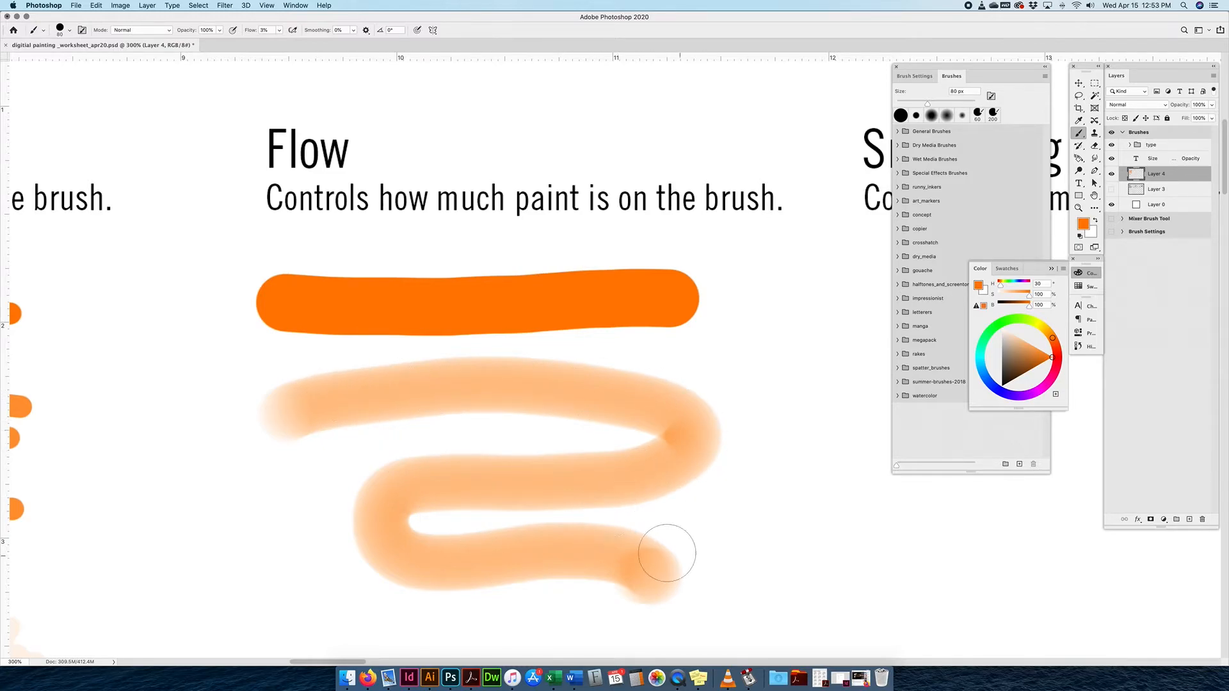
pyautogui.scroll(-5, 659, 406)
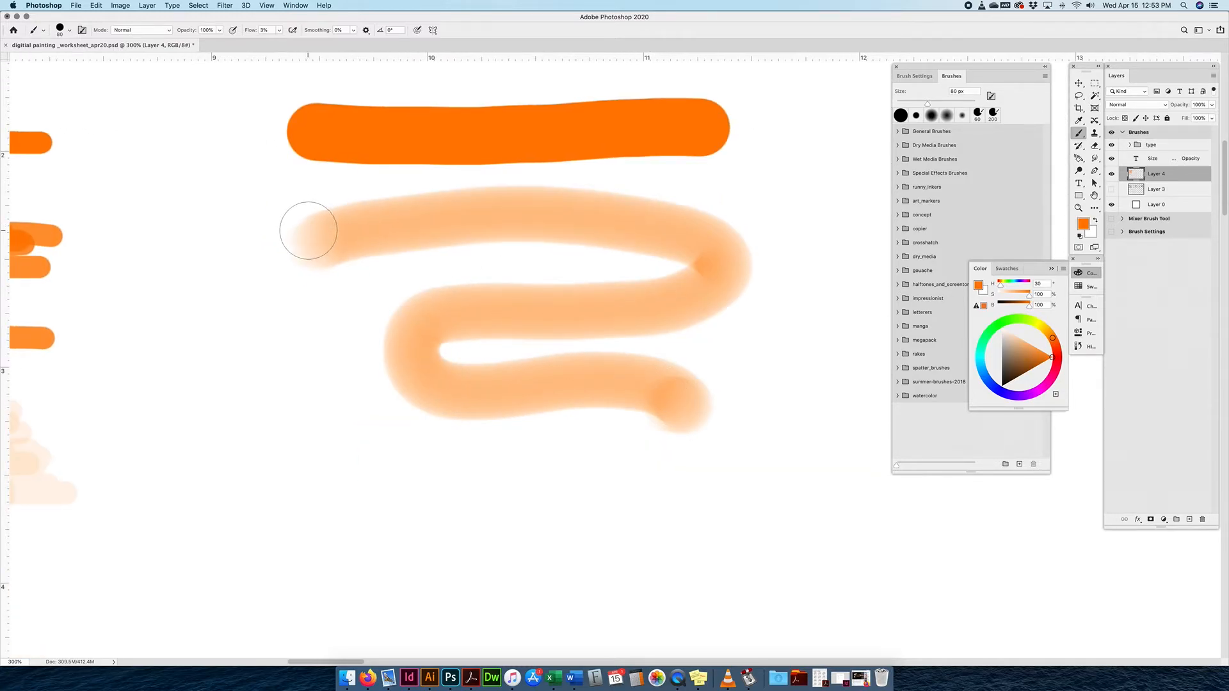
pyautogui.click(211, 198)
pyautogui.moveTo(455, 469); pyautogui.dragTo(483, 417)
pyautogui.moveTo(308, 202)
pyautogui.mouseDown()
pyautogui.moveTo(429, 170)
pyautogui.moveTo(571, 162)
pyautogui.moveTo(710, 167)
pyautogui.moveTo(760, 197)
pyautogui.moveTo(585, 224)
pyautogui.moveTo(466, 213)
pyautogui.moveTo(432, 244)
pyautogui.moveTo(653, 205)
pyautogui.moveTo(724, 224)
pyautogui.moveTo(427, 245)
pyautogui.moveTo(498, 270)
pyautogui.moveTo(680, 264)
pyautogui.moveTo(443, 274)
pyautogui.moveTo(485, 304)
pyautogui.moveTo(687, 315)
pyautogui.moveTo(415, 316)
pyautogui.moveTo(612, 314)
pyautogui.moveTo(470, 328)
pyautogui.moveTo(375, 311)
pyautogui.moveTo(385, 214)
pyautogui.moveTo(370, 300)
pyautogui.moveTo(515, 246)
pyautogui.moveTo(621, 232)
pyautogui.mouseUp()
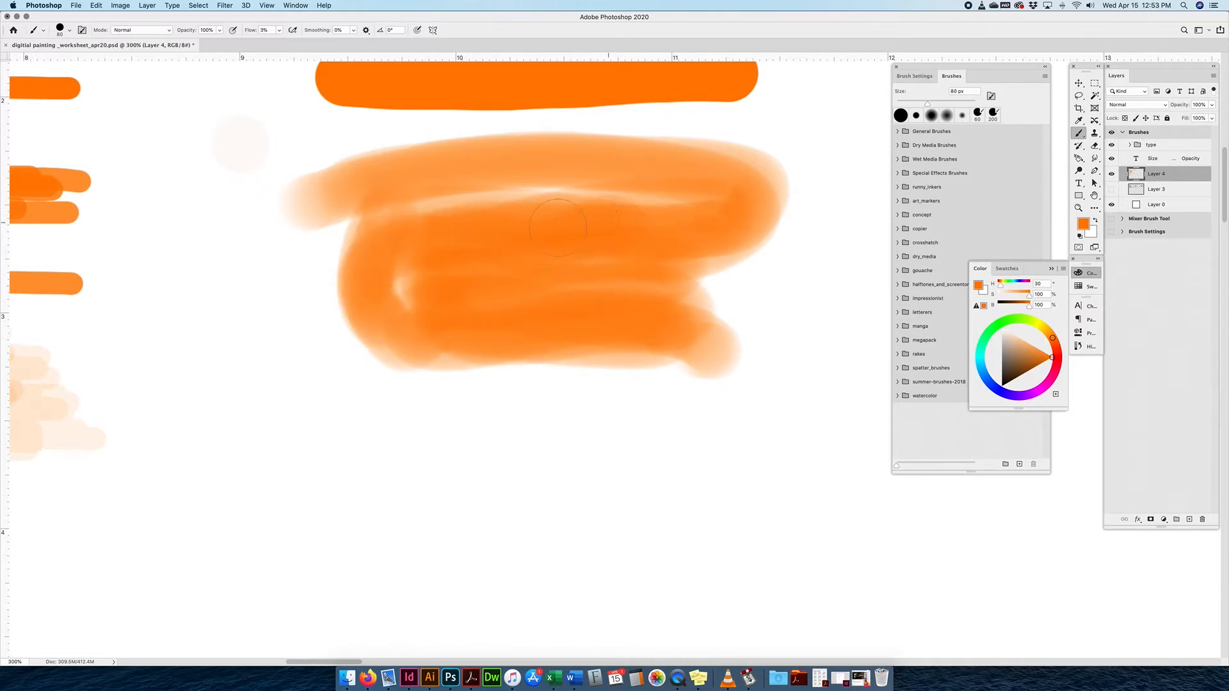
# Raise the brush flow to 22% and paint a solid, cloud-shaped patch below the built-up Flow sample.
pyautogui.click(279, 30)
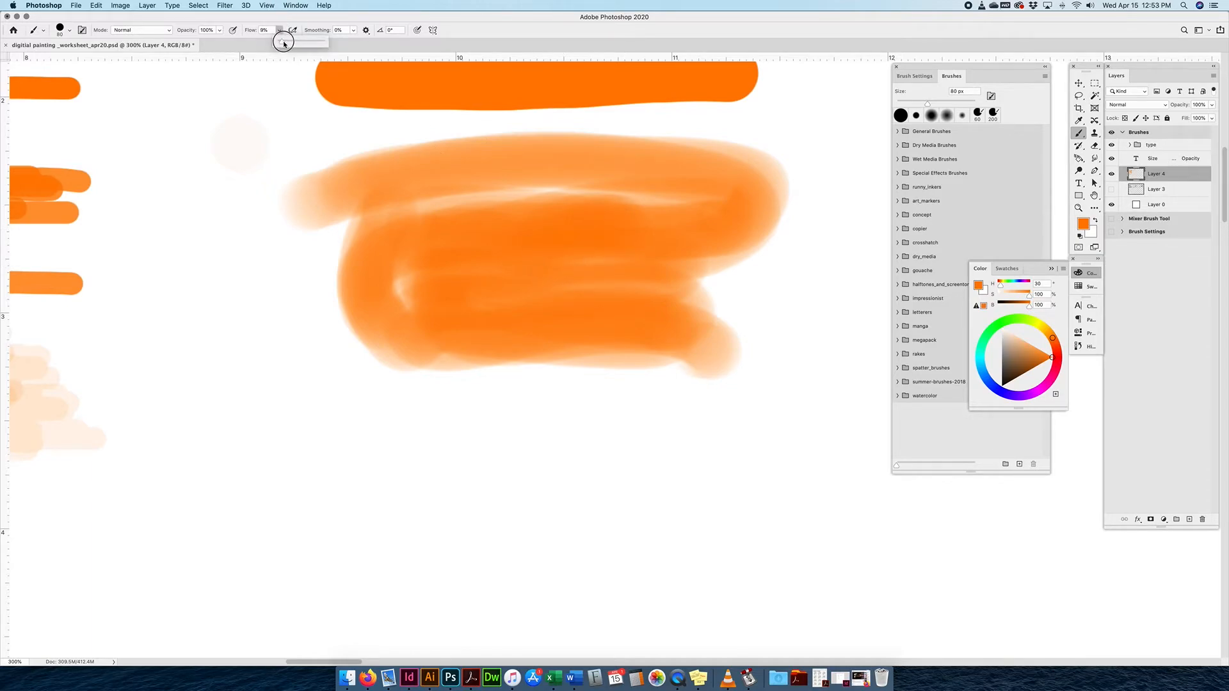
pyautogui.moveTo(289, 43); pyautogui.dragTo(287, 43)
pyautogui.moveTo(419, 473)
pyautogui.mouseDown()
pyautogui.moveTo(462, 453)
pyautogui.moveTo(575, 441)
pyautogui.moveTo(584, 479)
pyautogui.moveTo(420, 469)
pyautogui.moveTo(385, 520)
pyautogui.moveTo(619, 497)
pyautogui.moveTo(750, 510)
pyautogui.moveTo(350, 537)
pyautogui.moveTo(501, 545)
pyautogui.moveTo(683, 470)
pyautogui.moveTo(588, 456)
pyautogui.moveTo(645, 443)
pyautogui.mouseUp()
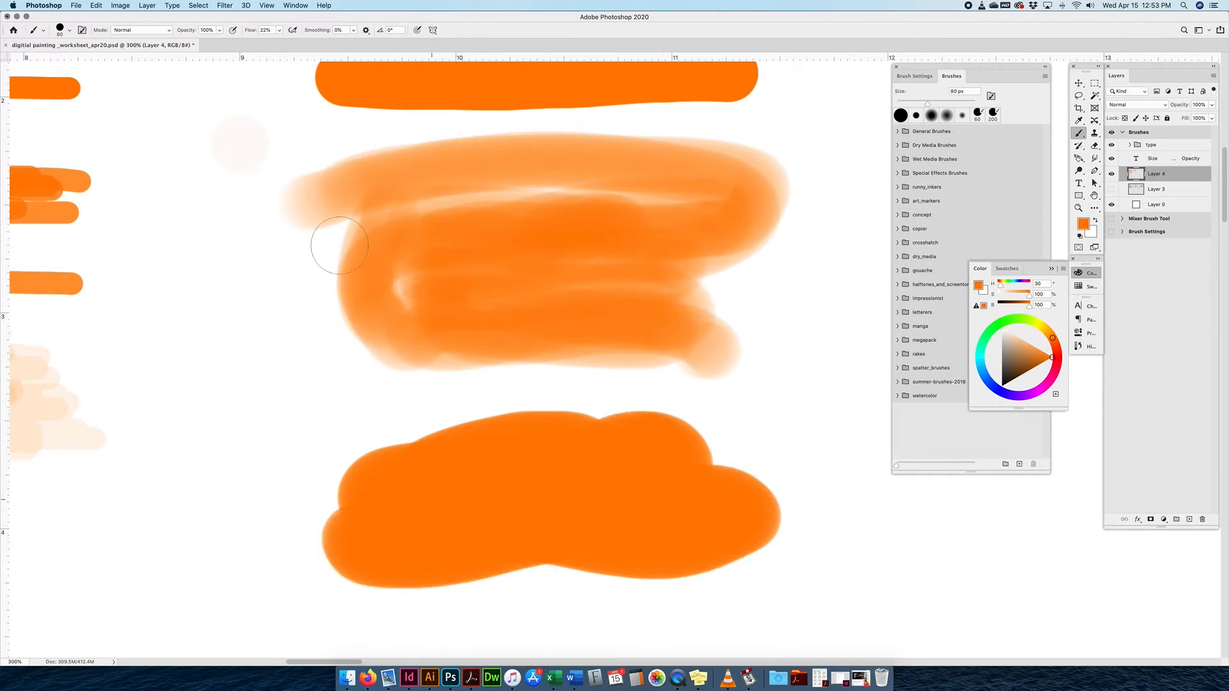
# Set the brush opacity to 50% and paint overlapping translucent patches at 22% flow below the solid patch.
pyautogui.click(219, 31)
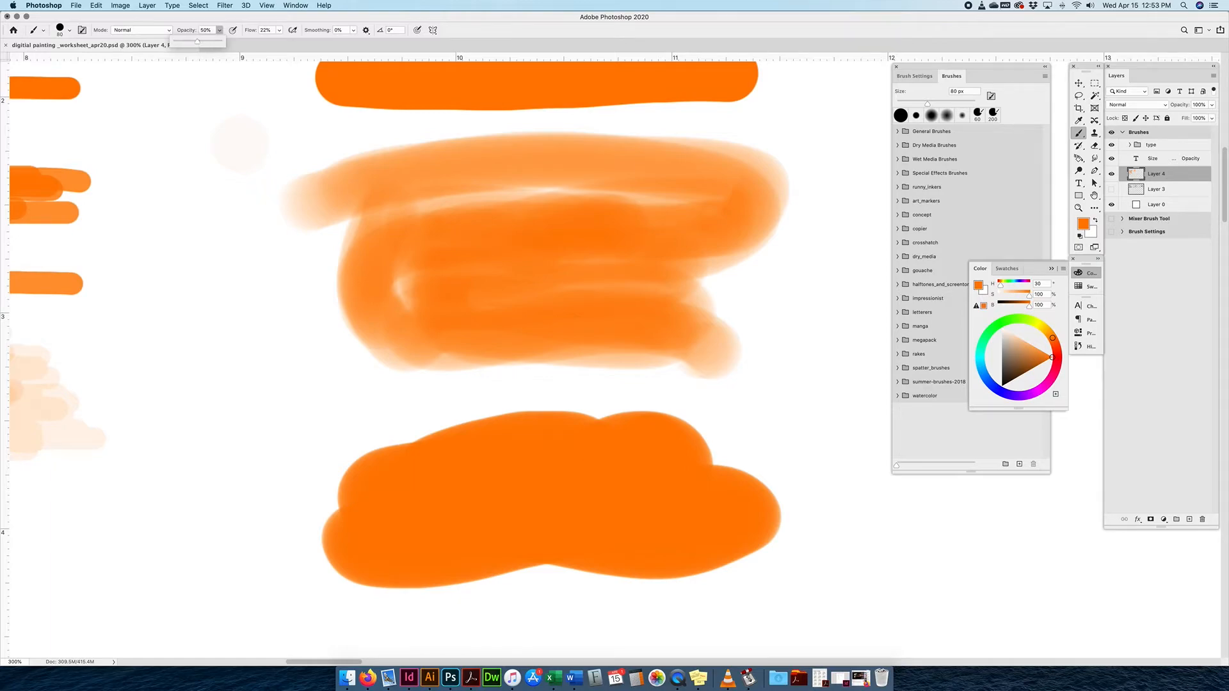
pyautogui.scroll(-5, 461, 261)
pyautogui.moveTo(644, 406)
pyautogui.mouseDown()
pyautogui.moveTo(382, 452)
pyautogui.moveTo(688, 443)
pyautogui.moveTo(491, 458)
pyautogui.moveTo(416, 486)
pyautogui.moveTo(617, 478)
pyautogui.moveTo(594, 487)
pyautogui.moveTo(330, 499)
pyautogui.moveTo(498, 513)
pyautogui.moveTo(693, 512)
pyautogui.mouseUp()
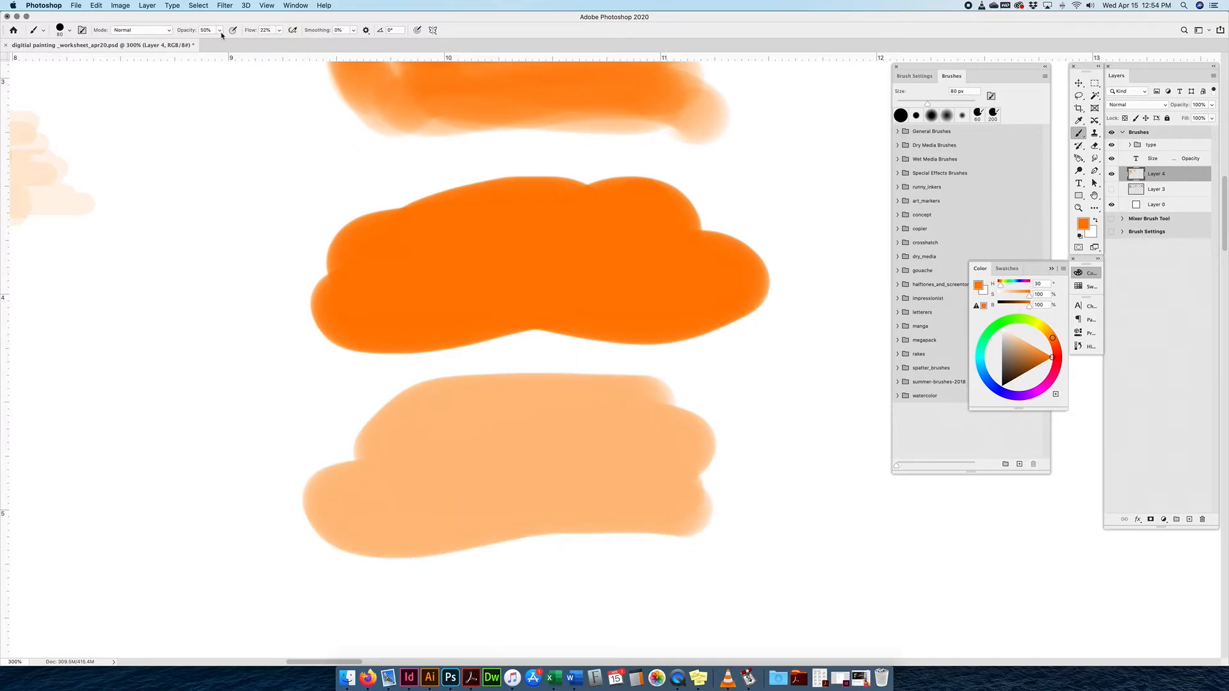
pyautogui.moveTo(666, 397)
pyautogui.mouseDown()
pyautogui.moveTo(618, 404)
pyautogui.moveTo(470, 406)
pyautogui.moveTo(394, 438)
pyautogui.moveTo(706, 429)
pyautogui.moveTo(478, 450)
pyautogui.moveTo(346, 487)
pyautogui.moveTo(714, 478)
pyautogui.moveTo(652, 492)
pyautogui.mouseUp()
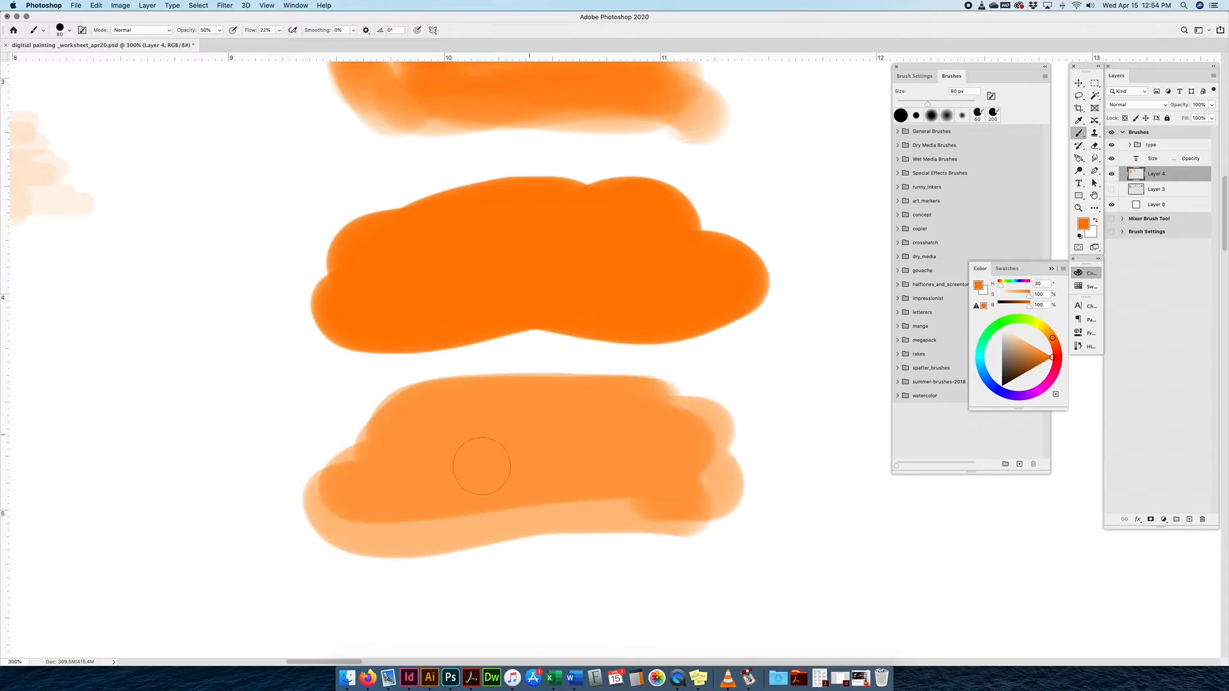
pyautogui.moveTo(672, 531)
pyautogui.mouseDown()
pyautogui.moveTo(421, 515)
pyautogui.moveTo(328, 564)
pyautogui.moveTo(643, 530)
pyautogui.moveTo(497, 521)
pyautogui.moveTo(368, 544)
pyautogui.moveTo(652, 482)
pyautogui.moveTo(502, 467)
pyautogui.moveTo(365, 502)
pyautogui.moveTo(650, 461)
pyautogui.moveTo(424, 426)
pyautogui.moveTo(642, 404)
pyautogui.moveTo(660, 416)
pyautogui.moveTo(672, 390)
pyautogui.mouseUp()
# Raise the brush flow to 74% and paint two overlapping 50% opacity patches at the bottom of the Flow samples.
pyautogui.click(279, 31)
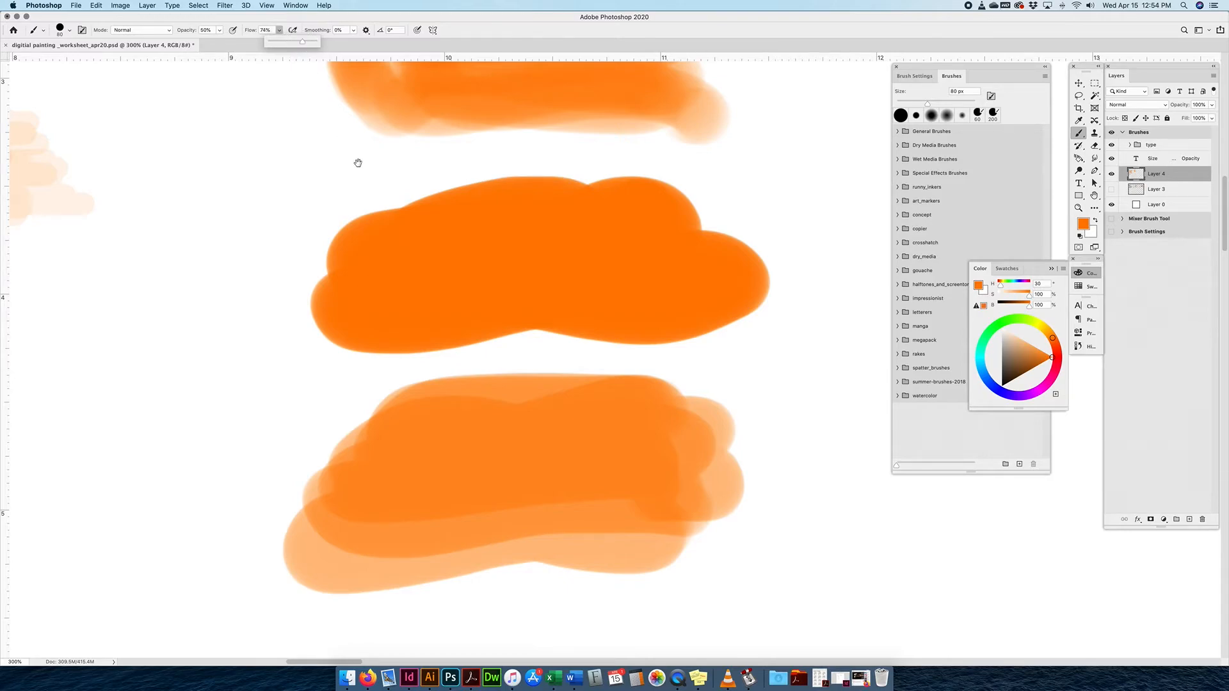
pyautogui.scroll(-5, 384, 153)
pyautogui.moveTo(333, 363)
pyautogui.mouseDown()
pyautogui.moveTo(466, 353)
pyautogui.moveTo(649, 371)
pyautogui.moveTo(505, 377)
pyautogui.moveTo(320, 419)
pyautogui.moveTo(556, 417)
pyautogui.moveTo(667, 443)
pyautogui.moveTo(331, 451)
pyautogui.moveTo(371, 502)
pyautogui.moveTo(676, 474)
pyautogui.moveTo(263, 522)
pyautogui.moveTo(510, 522)
pyautogui.moveTo(704, 549)
pyautogui.mouseUp()
pyautogui.moveTo(325, 340)
pyautogui.mouseDown()
pyautogui.moveTo(252, 452)
pyautogui.moveTo(266, 516)
pyautogui.moveTo(358, 314)
pyautogui.moveTo(406, 404)
pyautogui.moveTo(478, 401)
pyautogui.moveTo(608, 550)
pyautogui.moveTo(659, 439)
pyautogui.moveTo(489, 385)
pyautogui.moveTo(439, 384)
pyautogui.moveTo(457, 389)
pyautogui.mouseUp()
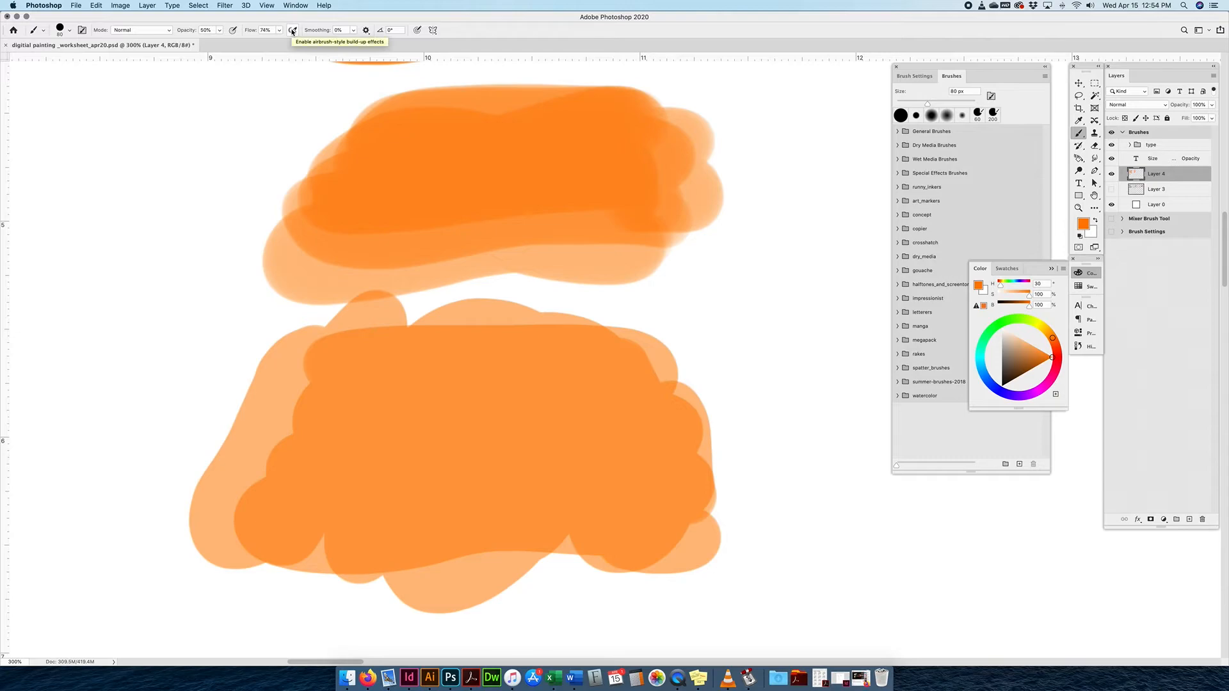
# Set the brush flow to 50% and the opacity to 100%.
pyautogui.scroll(1, 292, 32)
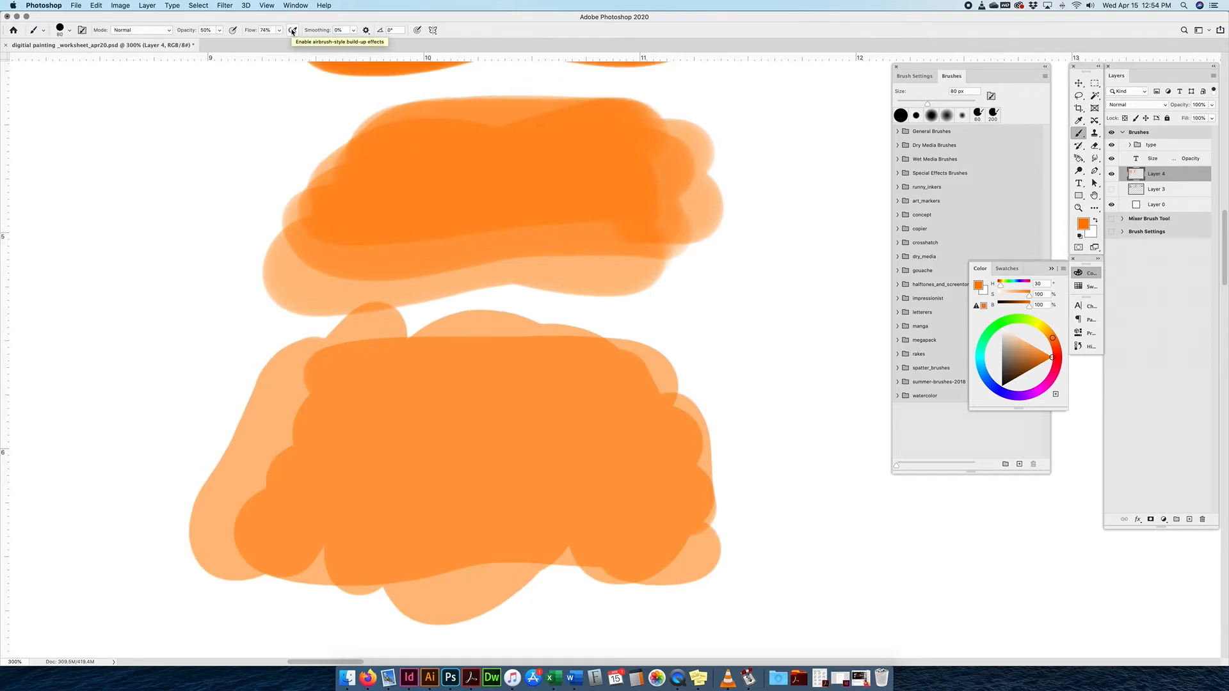
pyautogui.press('super+minus')
pyautogui.press('super+minus')
pyautogui.press('super+minus')
pyautogui.moveTo(675, 258); pyautogui.dragTo(549, 303)
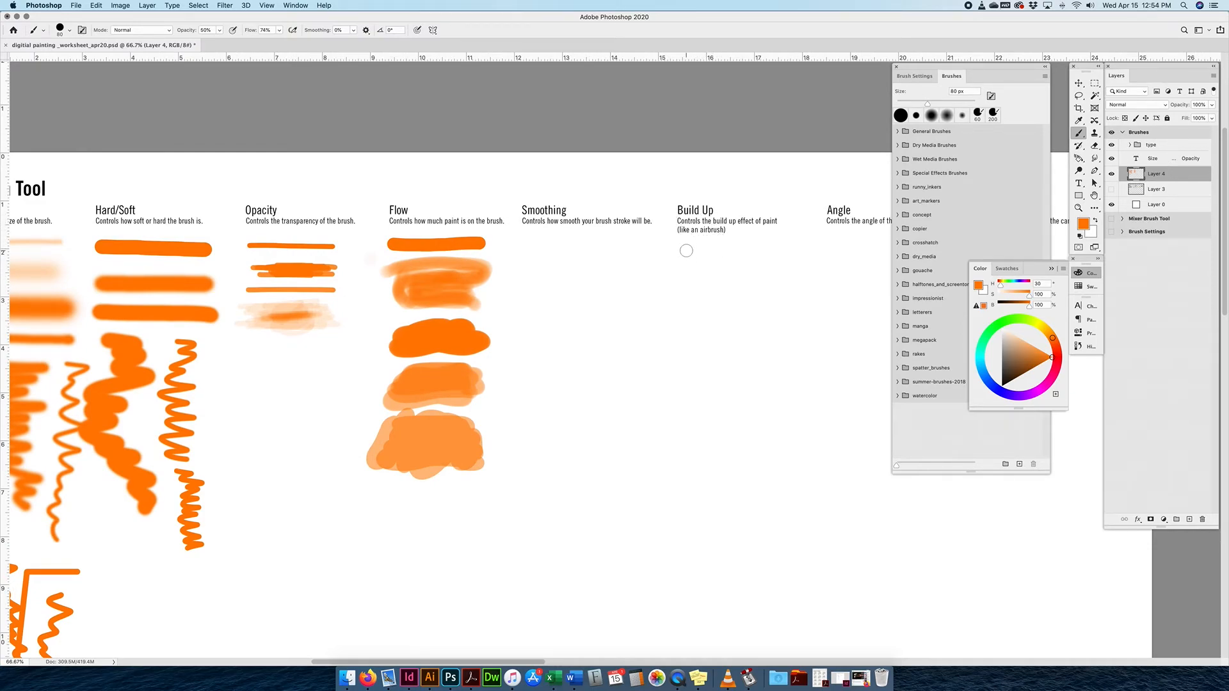
pyautogui.moveTo(279, 31); pyautogui.dragTo(277, 42)
pyautogui.click(219, 30)
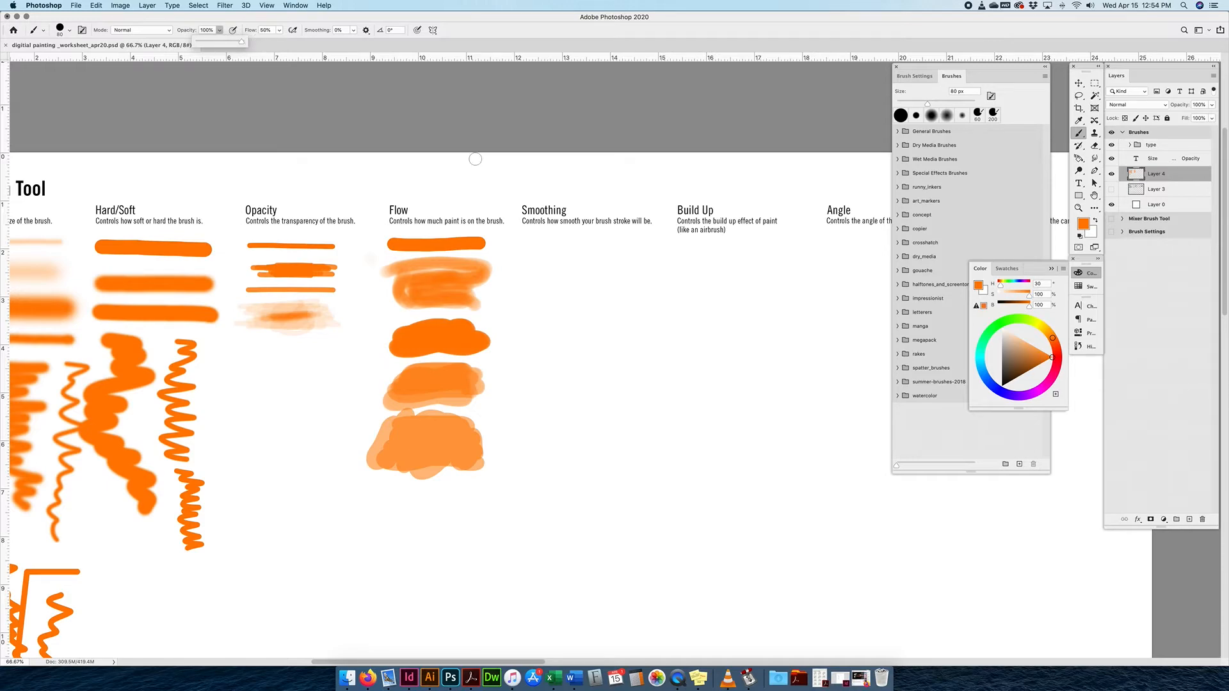
# Enlarge the brush to 250 px and position it in the empty area under the Build Up heading.
pyautogui.press('super+equal')
pyautogui.press('super+equal')
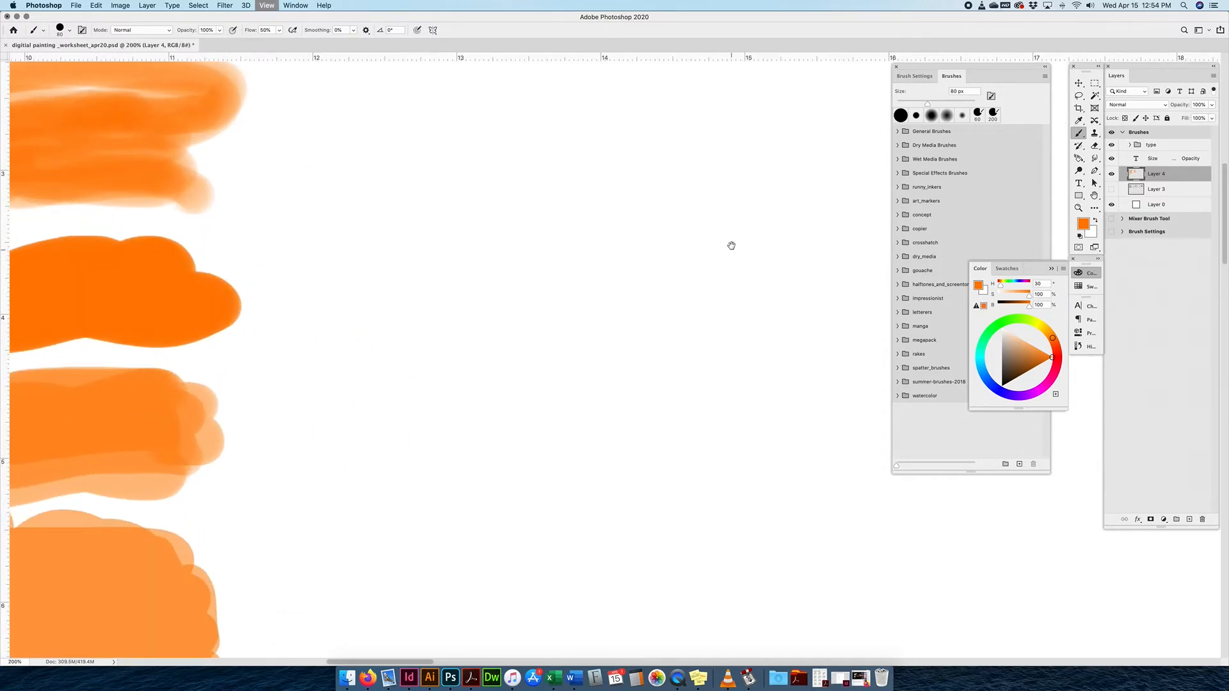
pyautogui.press(']')
pyautogui.press(']')
pyautogui.press(']')
pyautogui.press(']')
pyautogui.press(']')
pyautogui.press(']')
pyautogui.press(']')
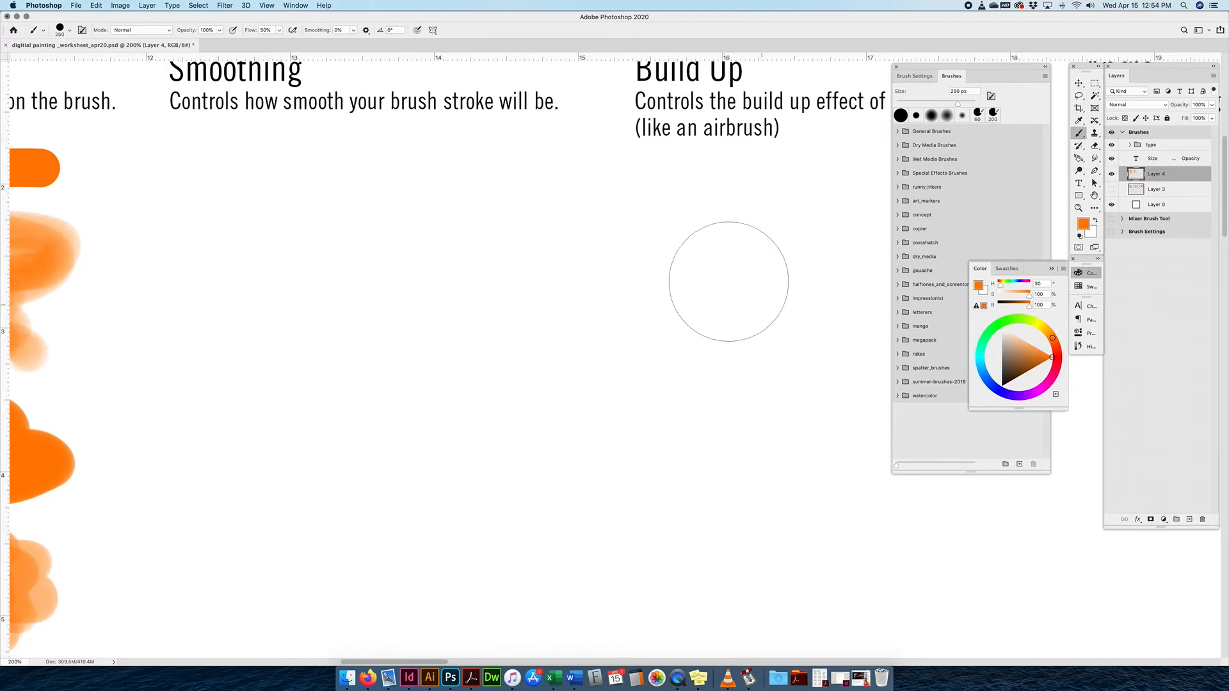
# Stamp a 250 px circle at 50% flow under Build Up, and hold a second stamp beside it with the airbrush build-up effect enabled.
pyautogui.click(699, 256)
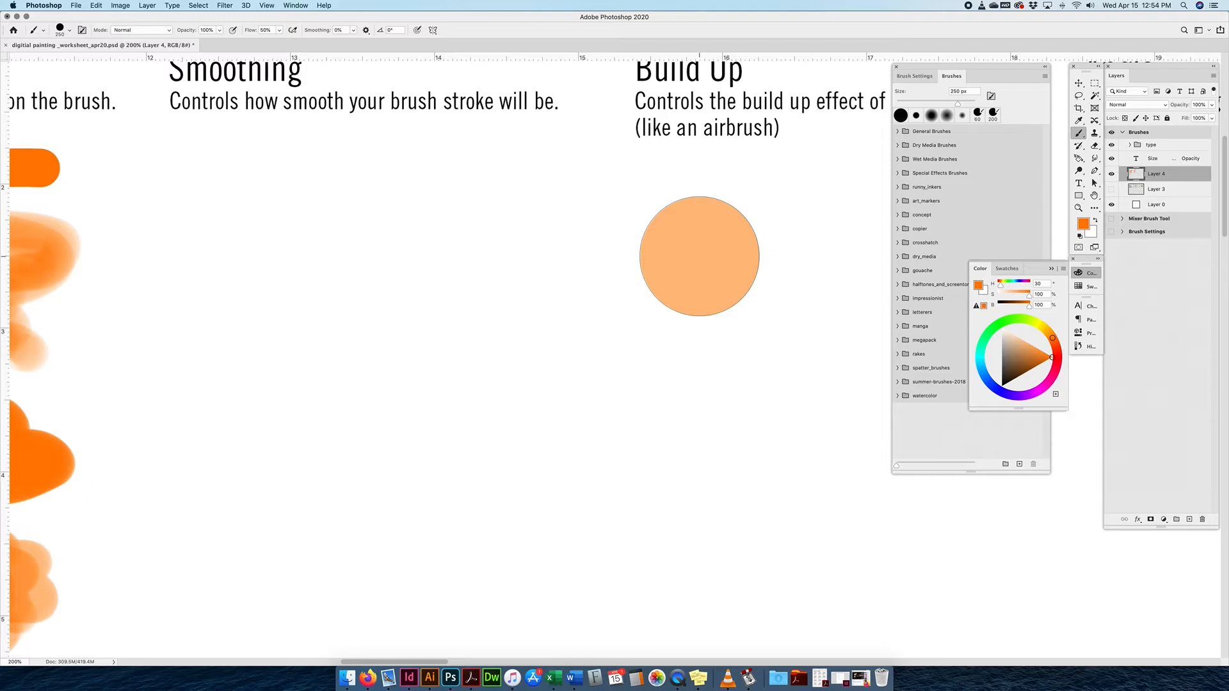
pyautogui.moveTo(657, 239); pyautogui.dragTo(405, 229)
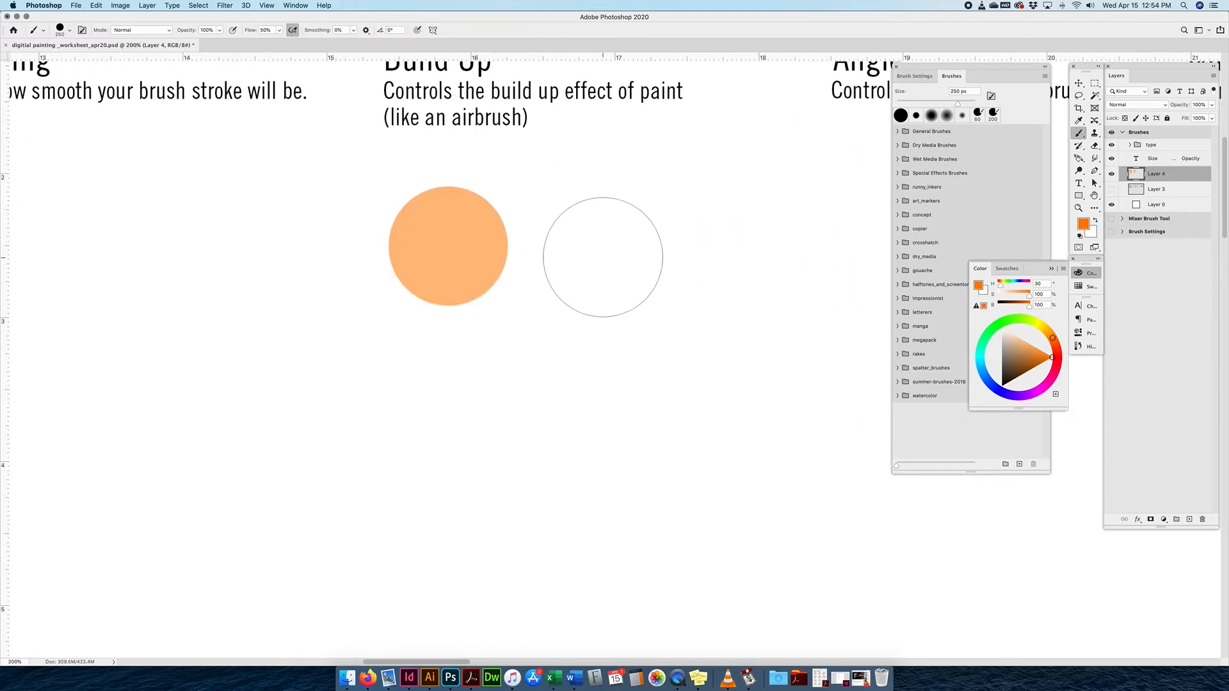
pyautogui.click(599, 245)
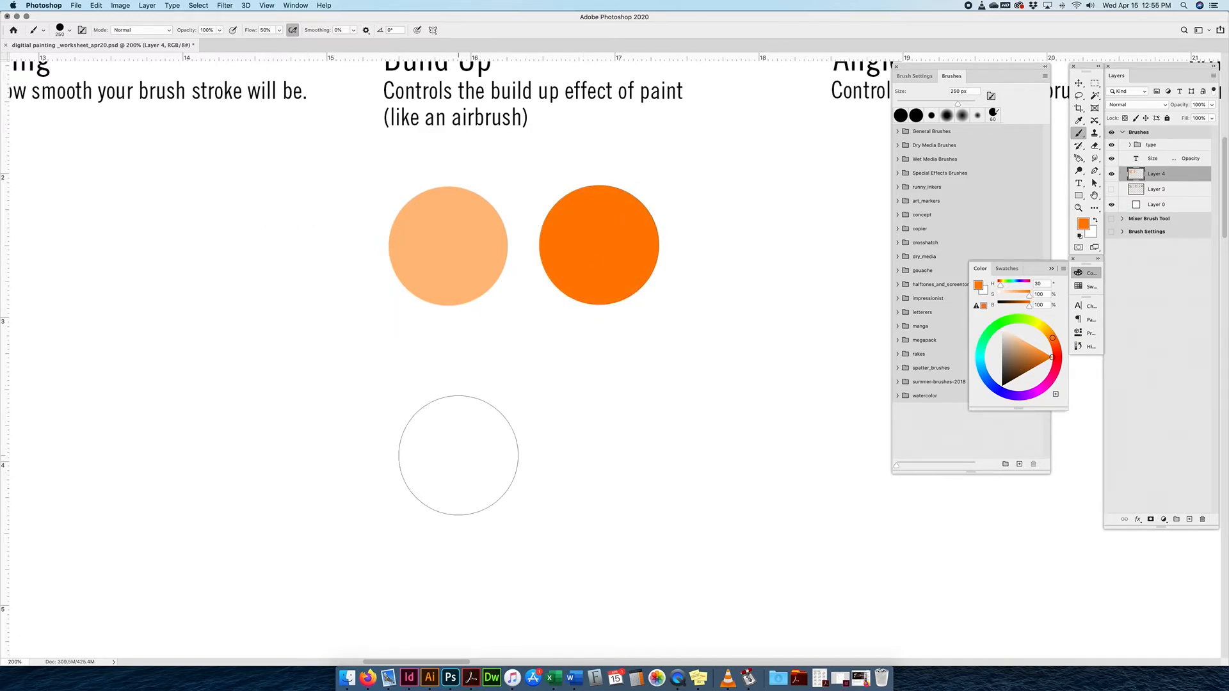
# Set the brush opacity to 79% and stamp two circles side by side in a second row under Build Up.
pyautogui.click(218, 30)
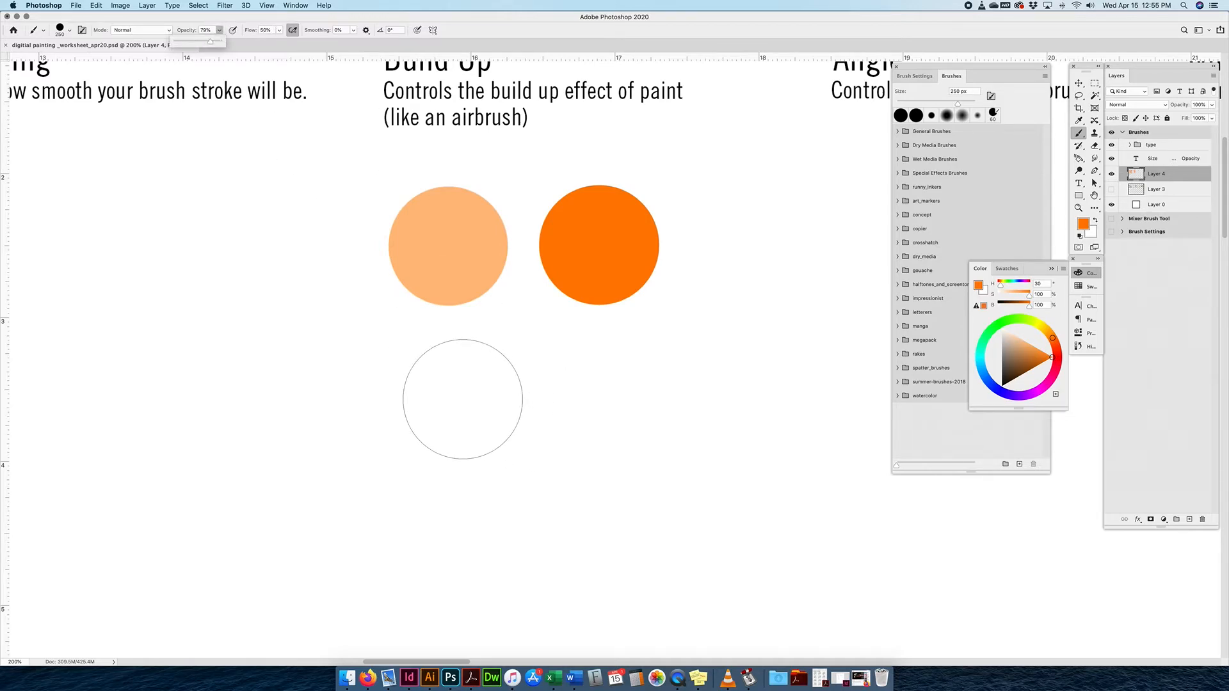
pyautogui.click(463, 400)
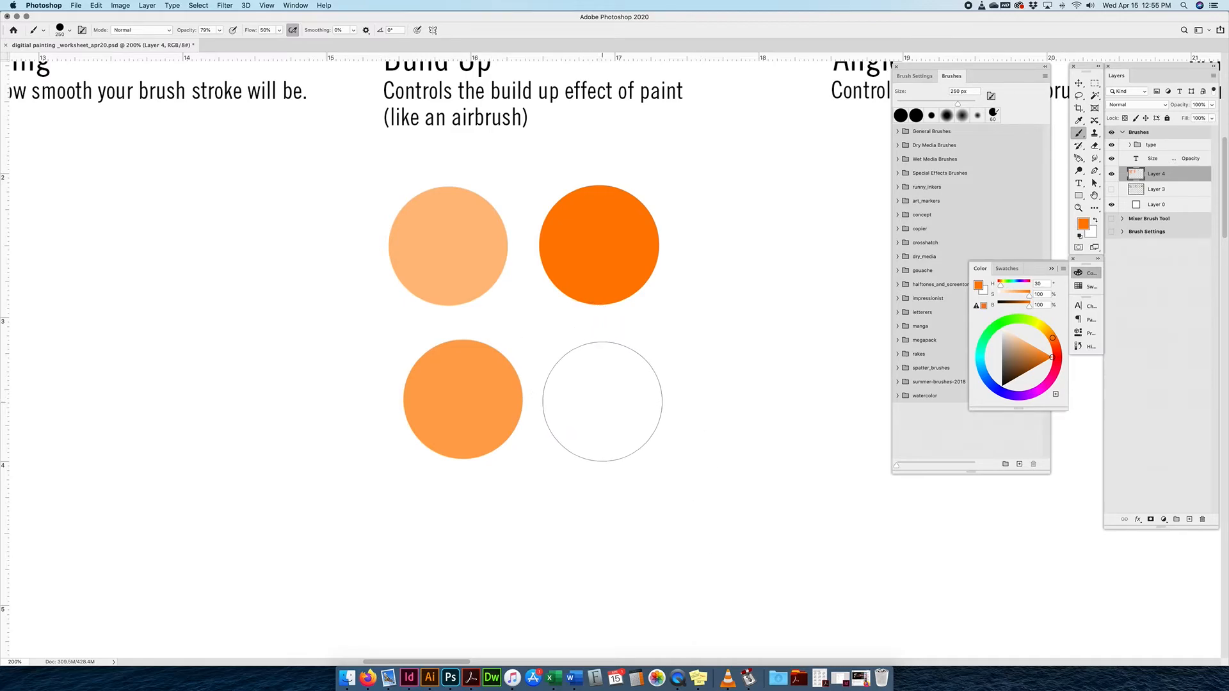
pyautogui.click(602, 401)
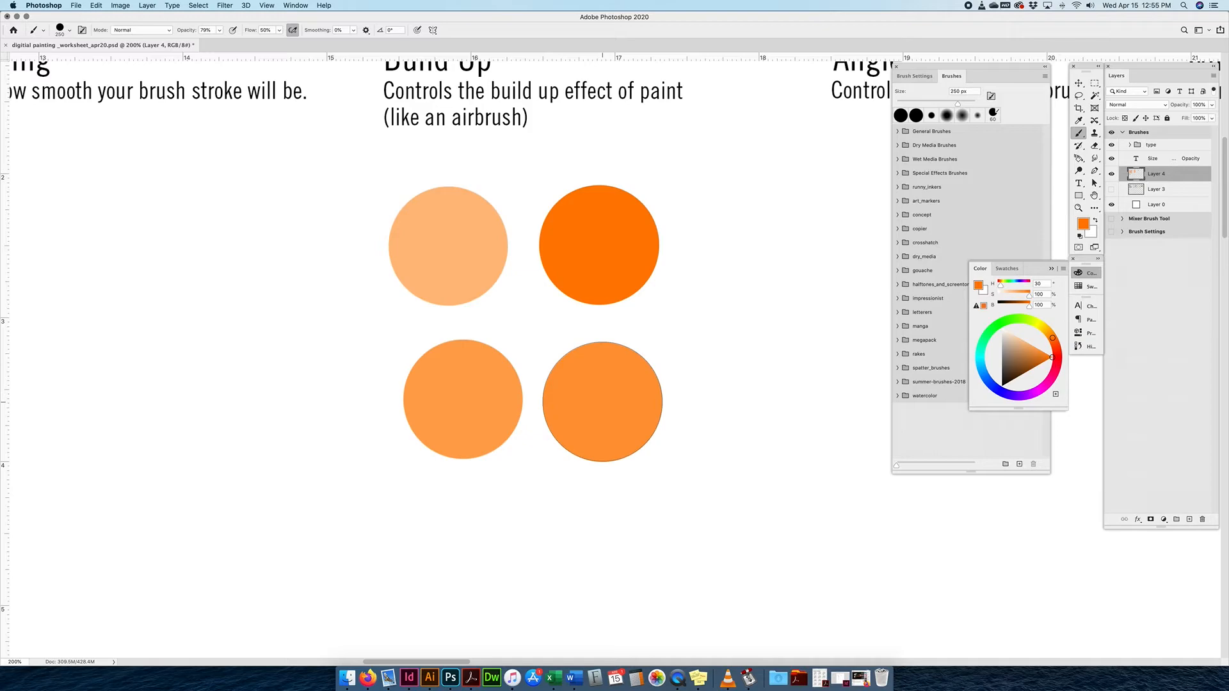
# Set the brush flow to 11%, build up a circle in the third row and paint a loose, soft patch beside it.
pyautogui.click(280, 30)
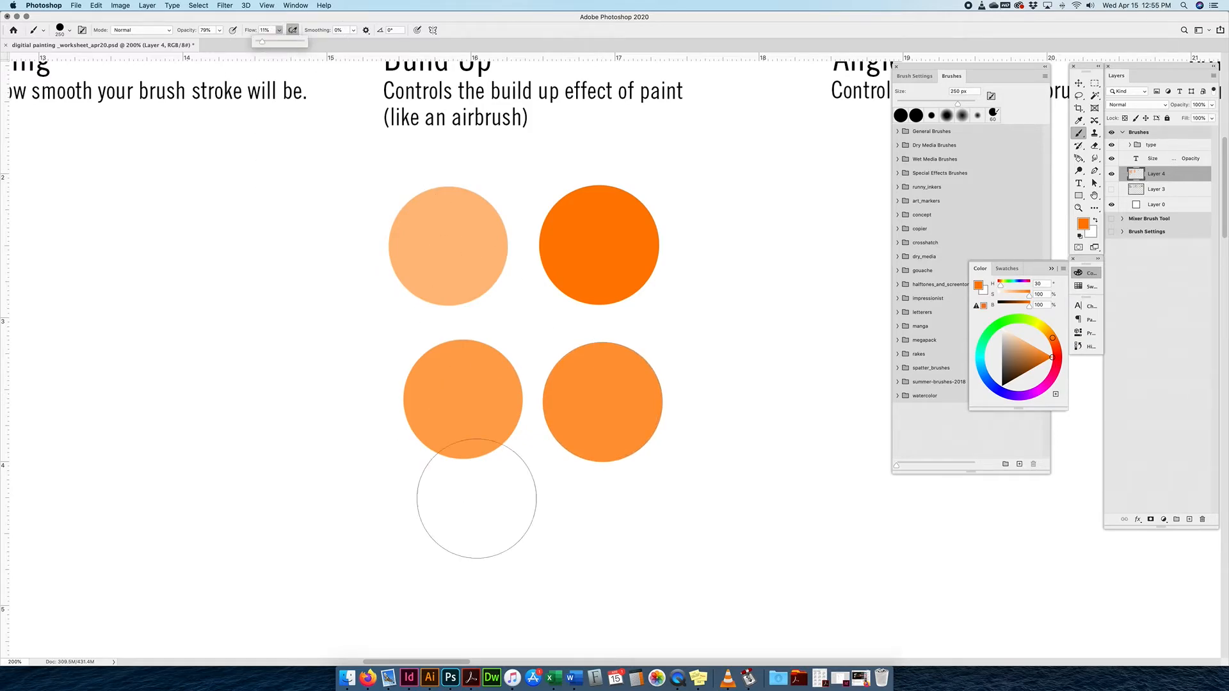
pyautogui.click(463, 539)
pyautogui.moveTo(463, 540); pyautogui.dragTo(464, 539)
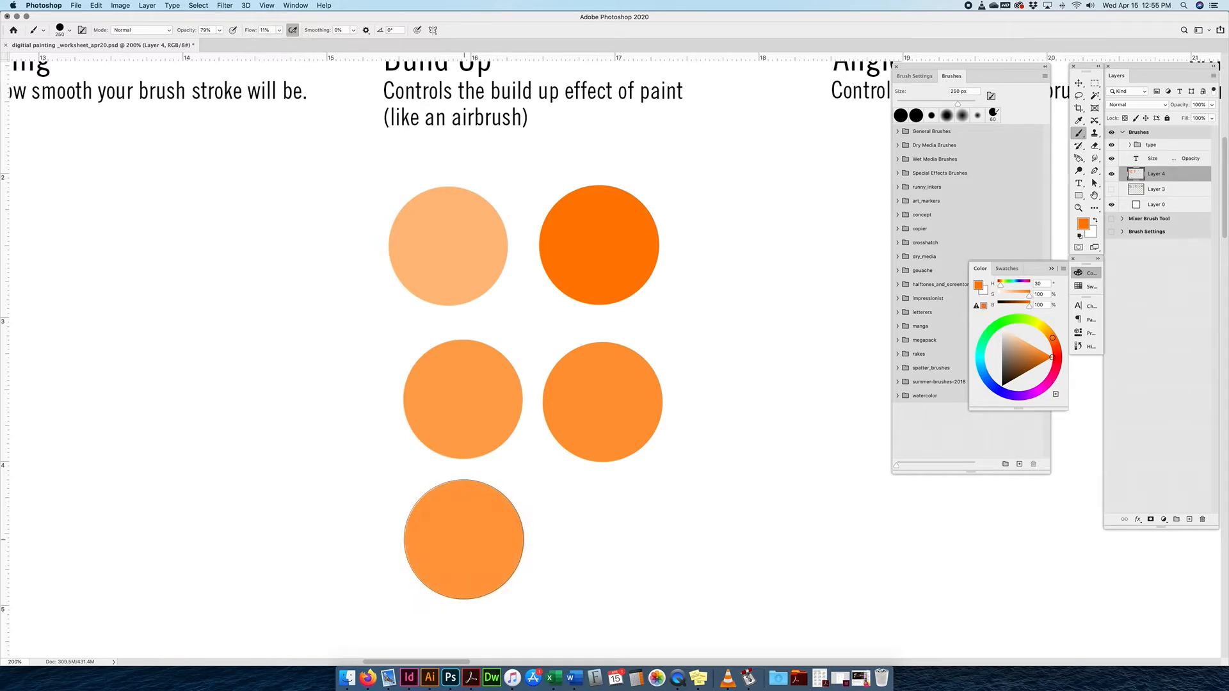
pyautogui.moveTo(601, 537)
pyautogui.mouseDown()
pyautogui.moveTo(706, 518)
pyautogui.moveTo(688, 558)
pyautogui.moveTo(592, 564)
pyautogui.mouseUp()
# Stamp a faint circle with build-up off in the fourth row, and re-enable build-up to paint a zigzag patch beside it.
pyautogui.scroll(-5, 513, 214)
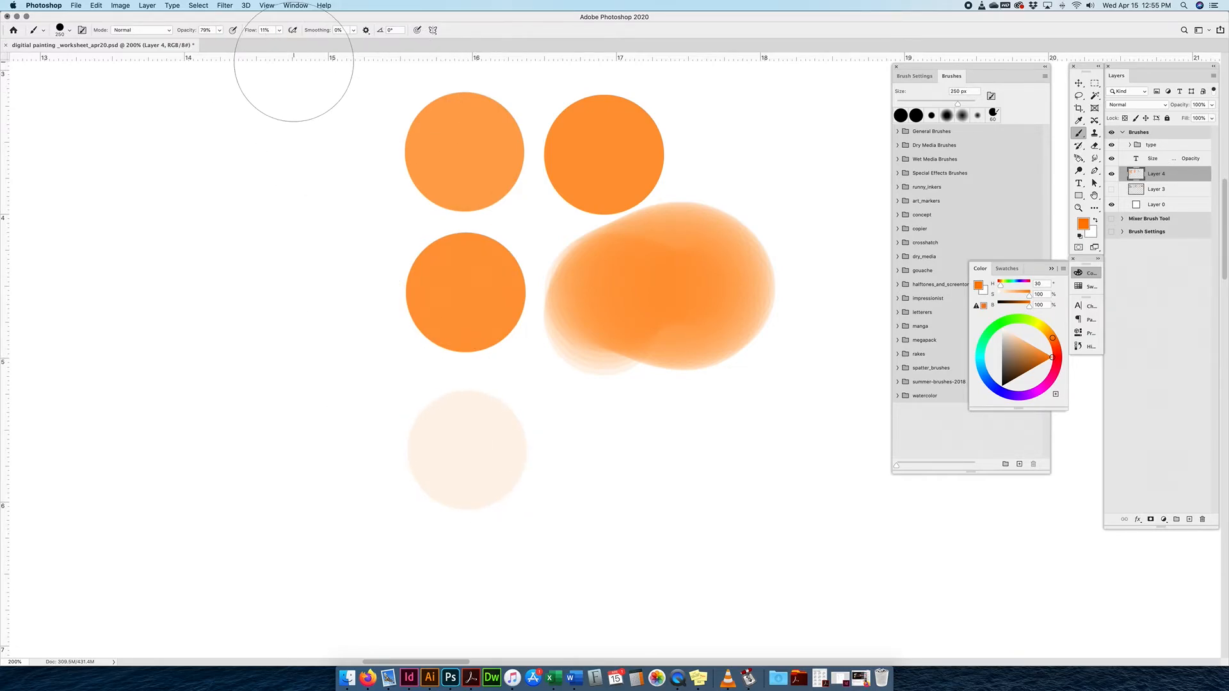
pyautogui.click(294, 31)
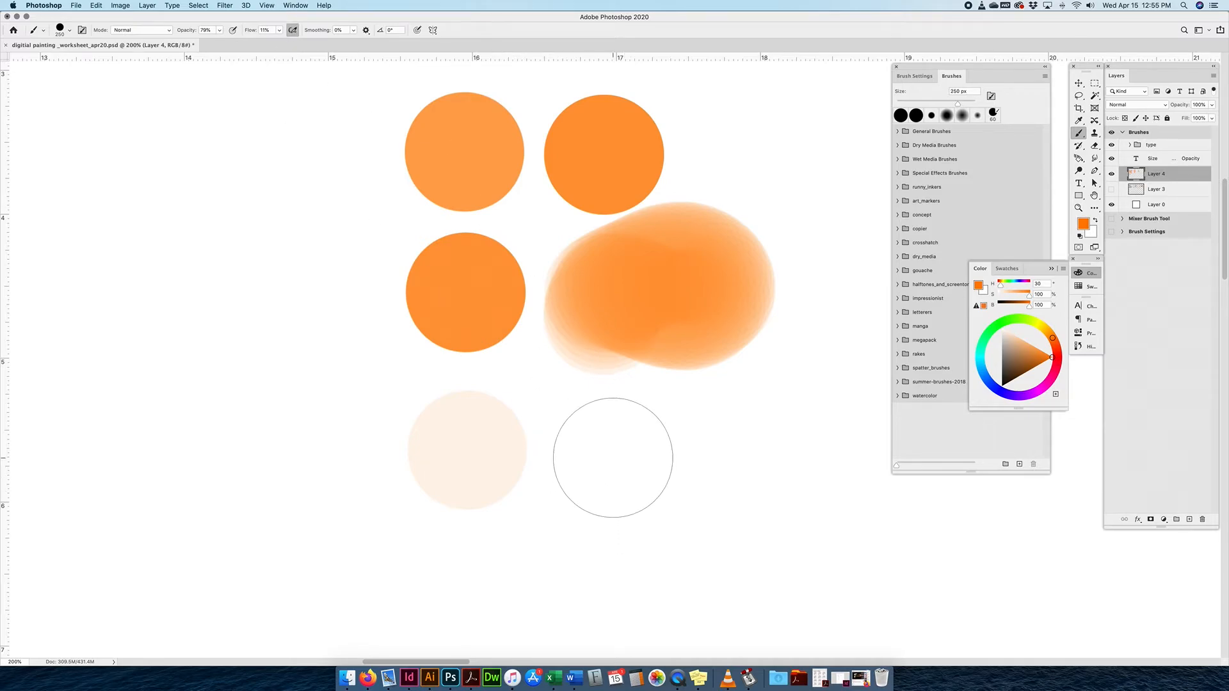
pyautogui.moveTo(613, 457)
pyautogui.mouseDown()
pyautogui.moveTo(704, 459)
pyautogui.moveTo(608, 551)
pyautogui.moveTo(709, 556)
pyautogui.mouseUp()
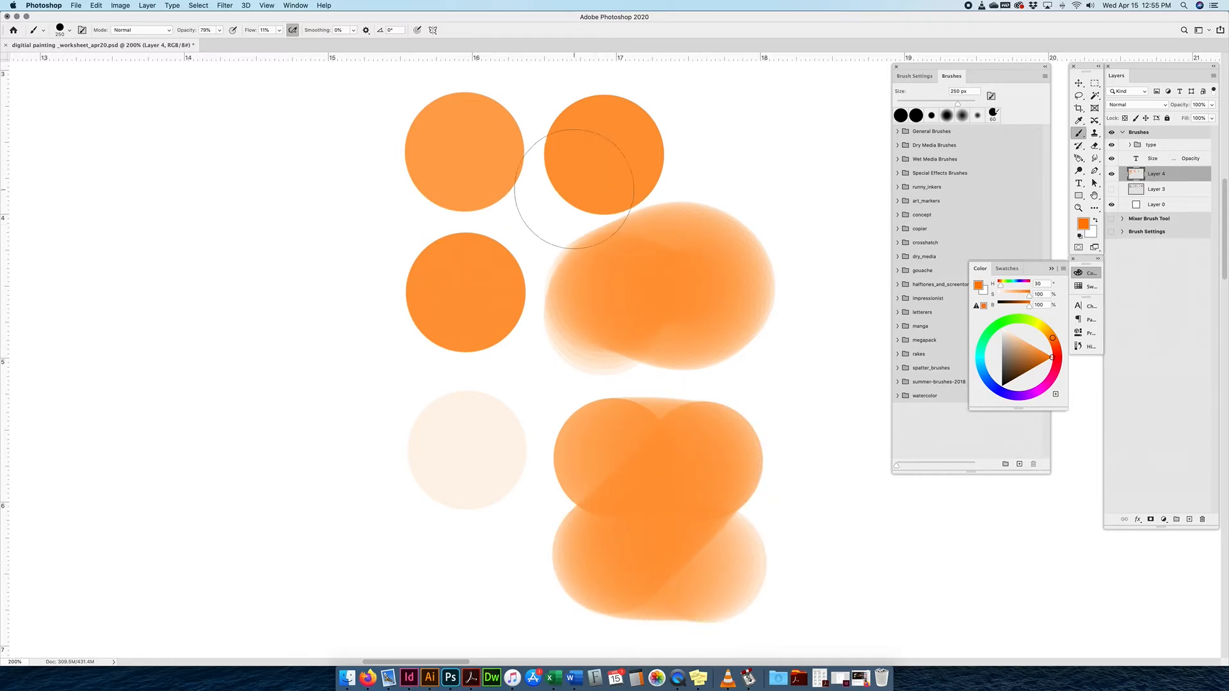
# Set the brush flow and opacity to 100% with smoothing at 0%, ready for the Smoothing samples.
pyautogui.scroll(10, 575, 201)
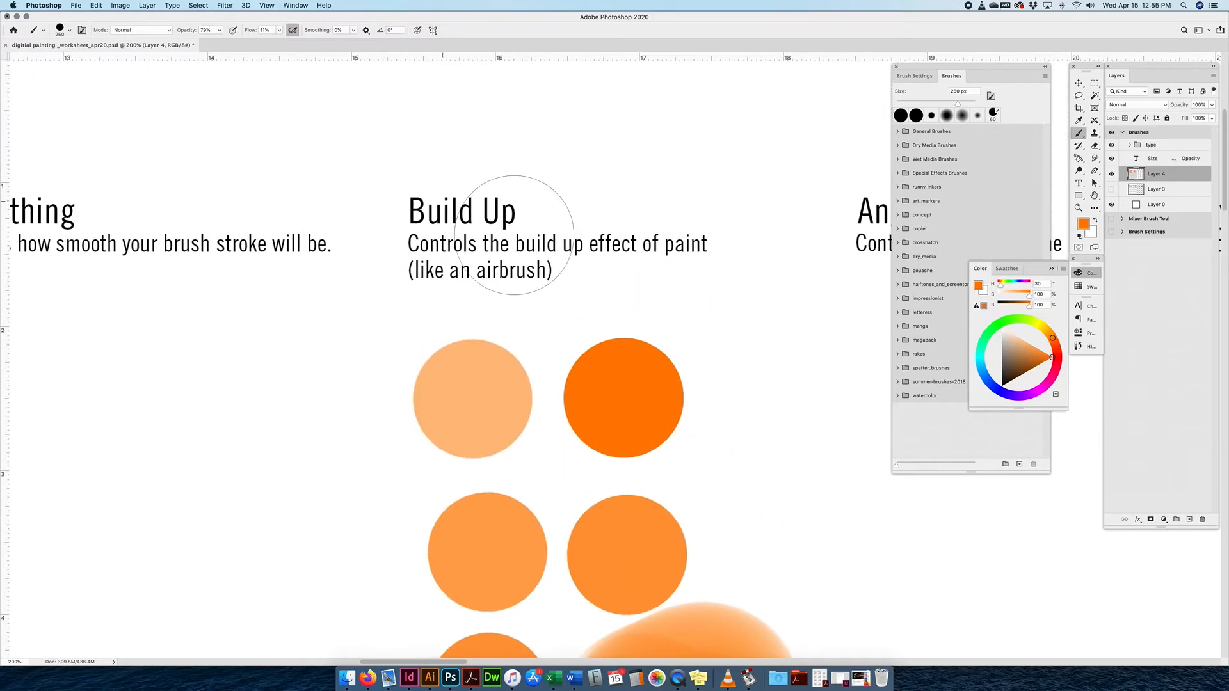
pyautogui.hscroll(-6, 544, 294)
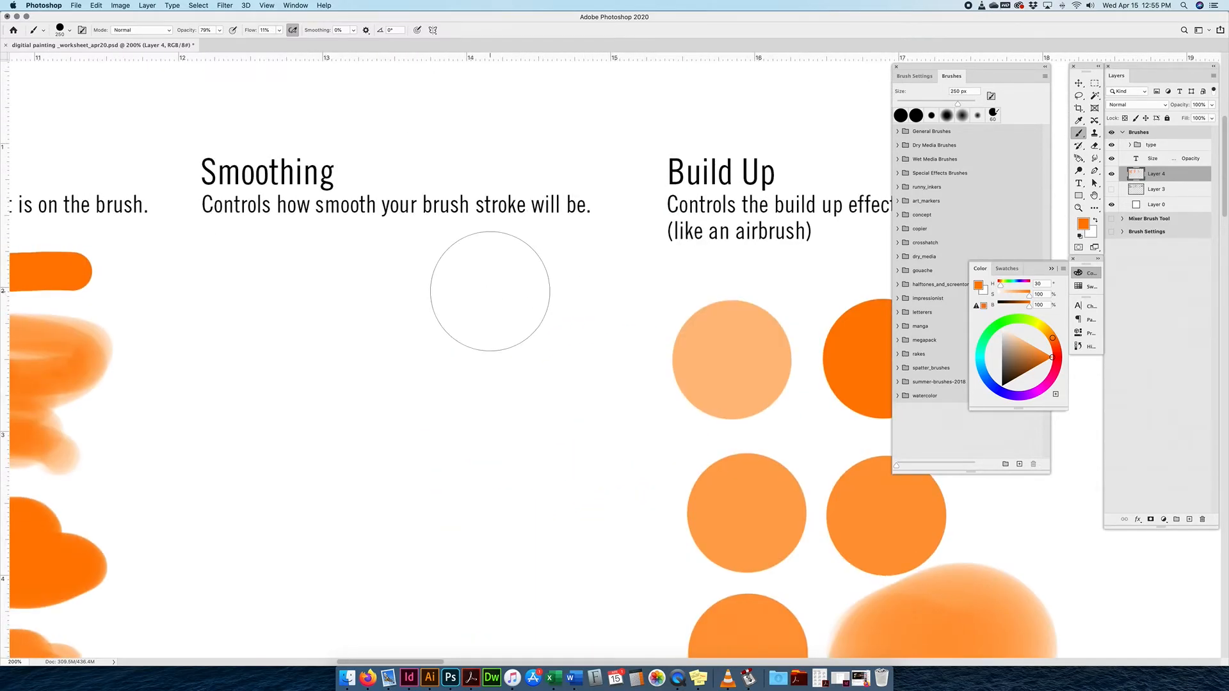
pyautogui.press('super+minus')
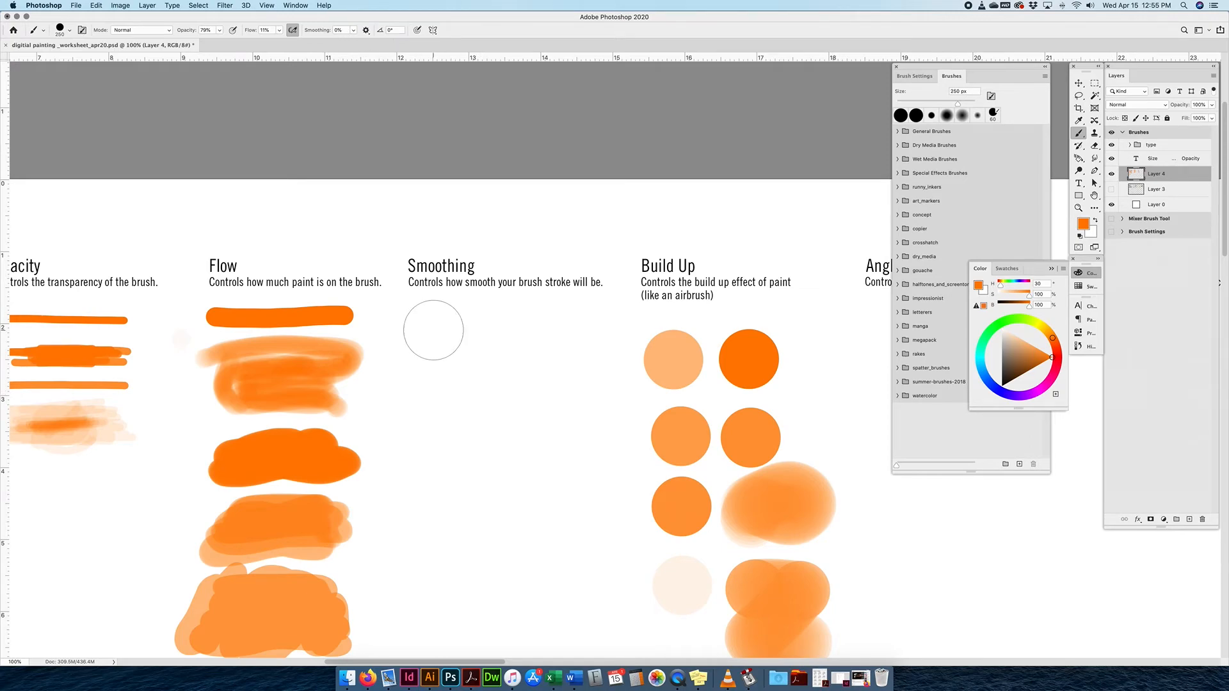
pyautogui.moveTo(279, 32); pyautogui.dragTo(312, 43)
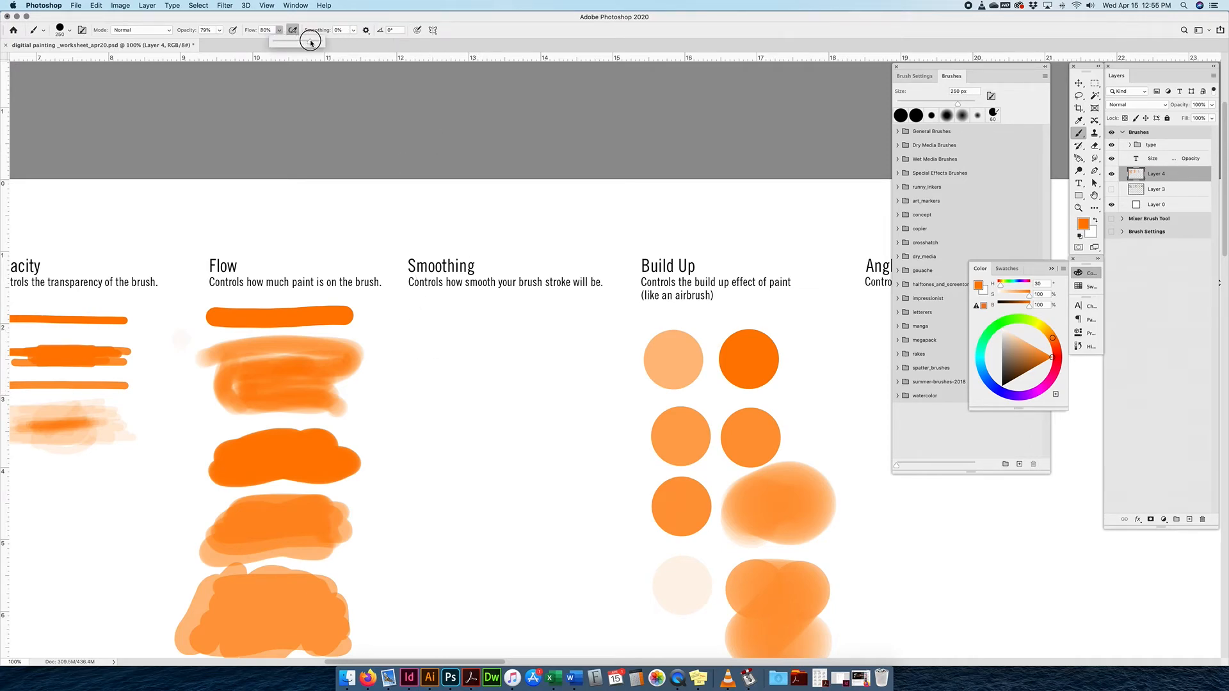
pyautogui.click(218, 30)
pyautogui.click(317, 29)
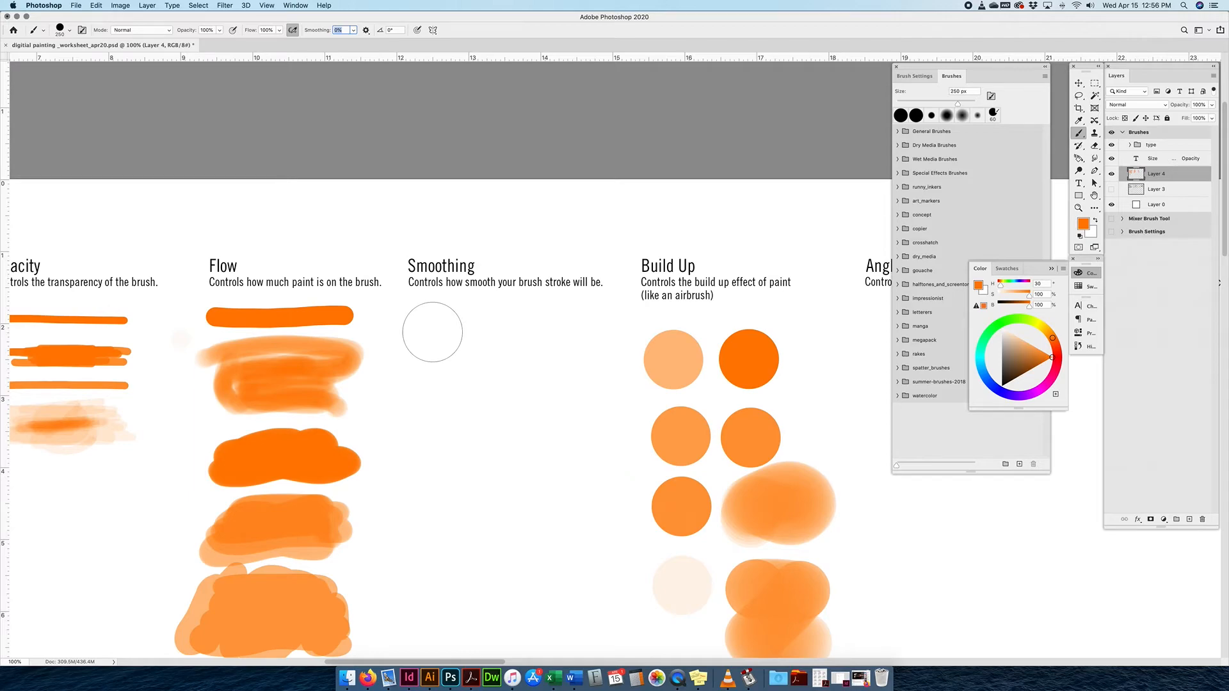
# Reduce the brush to 125 px and paint a long zigzag stroke under Smoothing, undoing the oversized test stamp.
pyautogui.click(432, 331)
pyautogui.press('super+z')
pyautogui.press('[')
pyautogui.press('[')
pyautogui.press('[')
pyautogui.press('[')
pyautogui.hscroll(-3, 424, 326)
pyautogui.moveTo(444, 325)
pyautogui.mouseDown()
pyautogui.moveTo(624, 327)
pyautogui.moveTo(462, 369)
pyautogui.moveTo(554, 382)
pyautogui.moveTo(571, 398)
pyautogui.moveTo(549, 436)
pyautogui.moveTo(480, 453)
pyautogui.moveTo(521, 488)
pyautogui.moveTo(488, 533)
pyautogui.moveTo(530, 587)
pyautogui.moveTo(516, 654)
pyautogui.mouseUp()
pyautogui.press('space')
pyautogui.moveTo(533, 423)
pyautogui.mouseDown()
pyautogui.moveTo(538, 258)
pyautogui.moveTo(551, 392)
pyautogui.mouseUp()
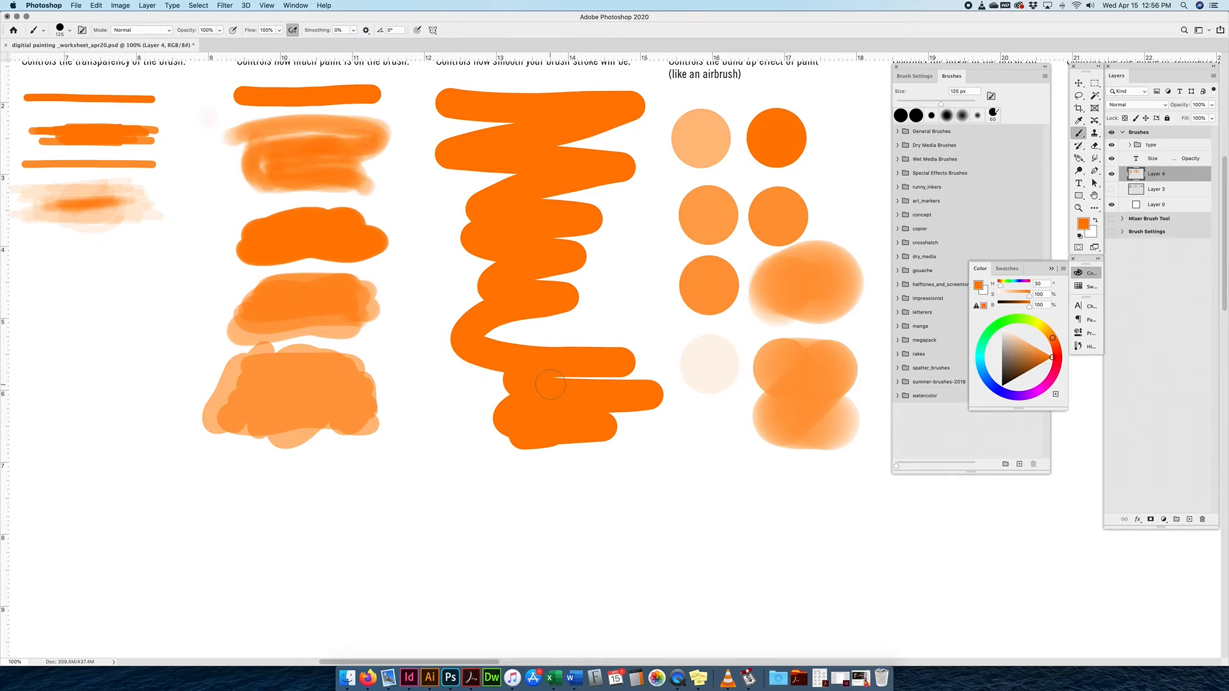
# Set the brush smoothing to 100% and paint a second zigzag stroke below the unsmoothed one.
pyautogui.click(352, 31)
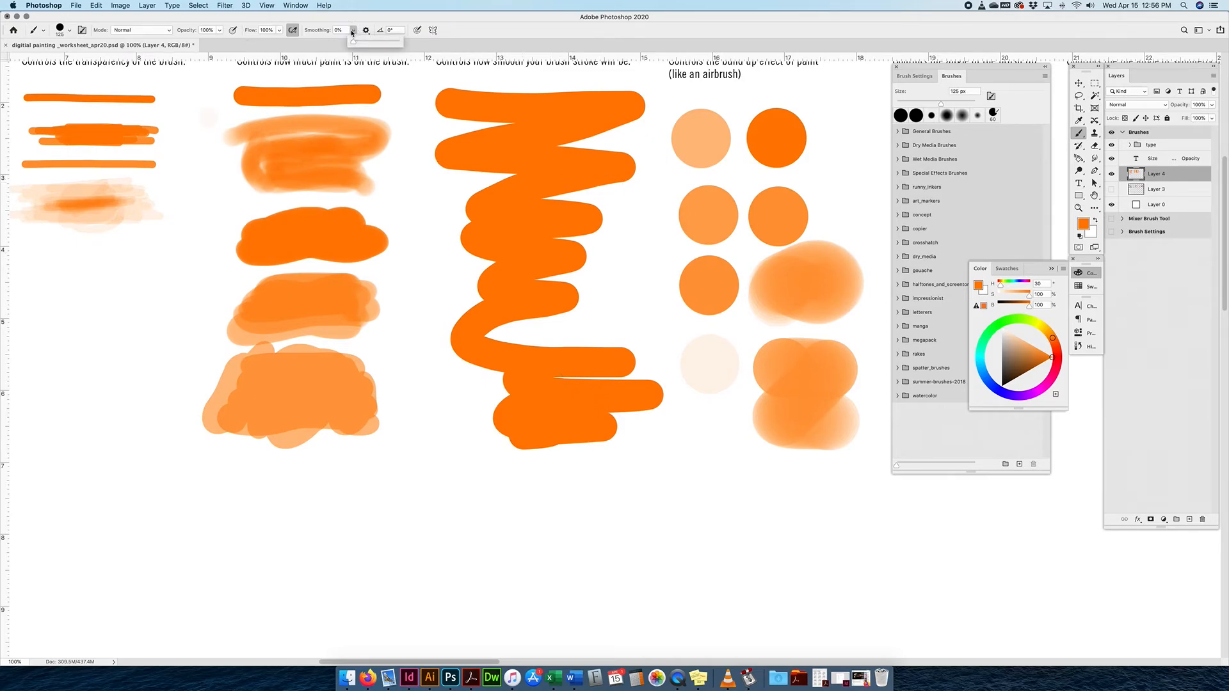
pyautogui.moveTo(376, 42); pyautogui.dragTo(398, 41)
pyautogui.moveTo(562, 487); pyautogui.dragTo(564, 386)
pyautogui.moveTo(548, 215); pyautogui.dragTo(540, 316)
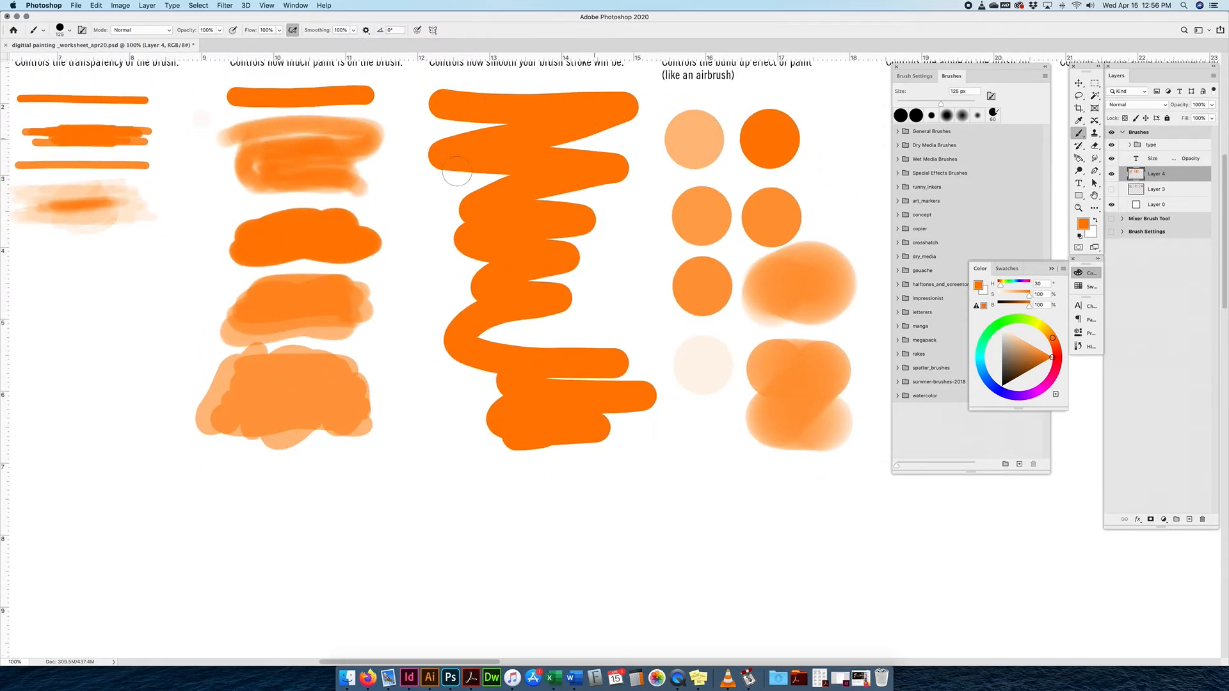
pyautogui.moveTo(555, 537); pyautogui.dragTo(560, 382)
pyautogui.moveTo(456, 297)
pyautogui.mouseDown()
pyautogui.moveTo(493, 306)
pyautogui.moveTo(463, 338)
pyautogui.moveTo(468, 369)
pyautogui.moveTo(530, 397)
pyautogui.moveTo(677, 426)
pyautogui.moveTo(519, 445)
pyautogui.moveTo(480, 473)
pyautogui.moveTo(501, 547)
pyautogui.moveTo(577, 541)
pyautogui.mouseUp()
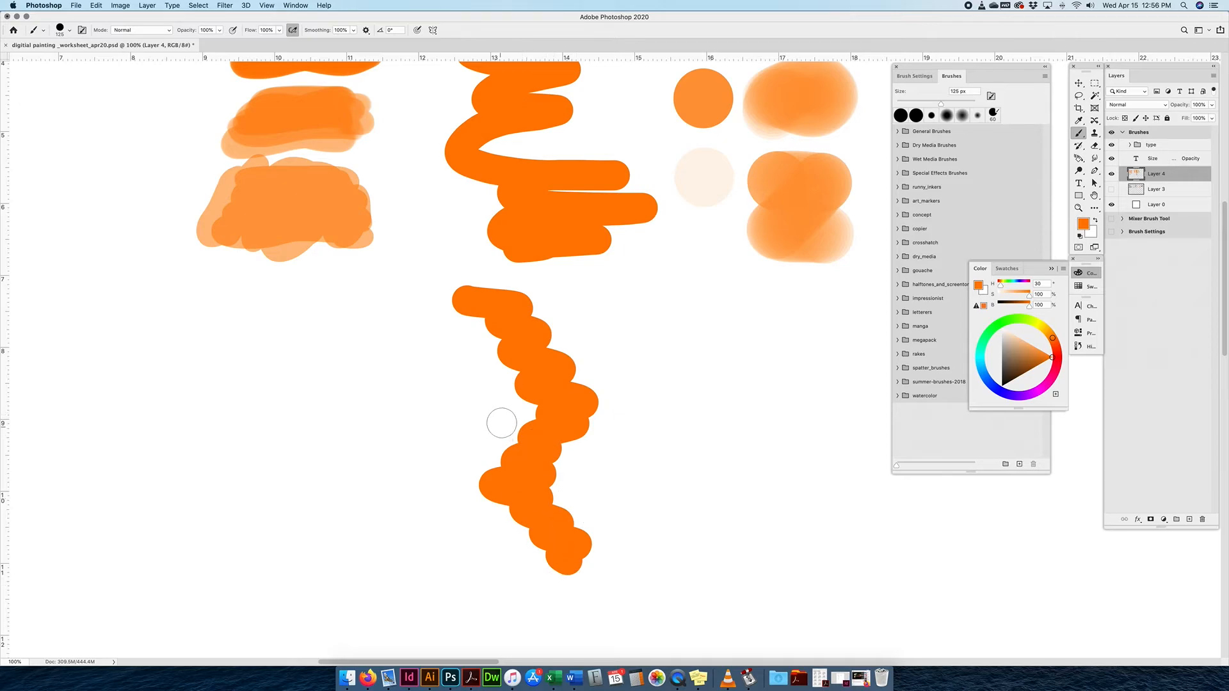
# Set the brush smoothing to 51% and paint a third zigzag stroke below the other Smoothing samples.
pyautogui.click(353, 31)
pyautogui.moveTo(352, 42); pyautogui.dragTo(328, 42)
pyautogui.moveTo(326, 43); pyautogui.dragTo(333, 44)
pyautogui.moveTo(565, 282); pyautogui.dragTo(574, 39)
pyautogui.moveTo(476, 341)
pyautogui.mouseDown()
pyautogui.moveTo(501, 342)
pyautogui.moveTo(439, 395)
pyautogui.moveTo(653, 428)
pyautogui.moveTo(480, 472)
pyautogui.moveTo(714, 535)
pyautogui.moveTo(609, 573)
pyautogui.moveTo(727, 601)
pyautogui.moveTo(455, 602)
pyautogui.mouseUp()
# Flatten the brush tip into an oval at a 30° angle and paint a winding stroke under the Angle heading.
pyautogui.scroll(15, 459, 219)
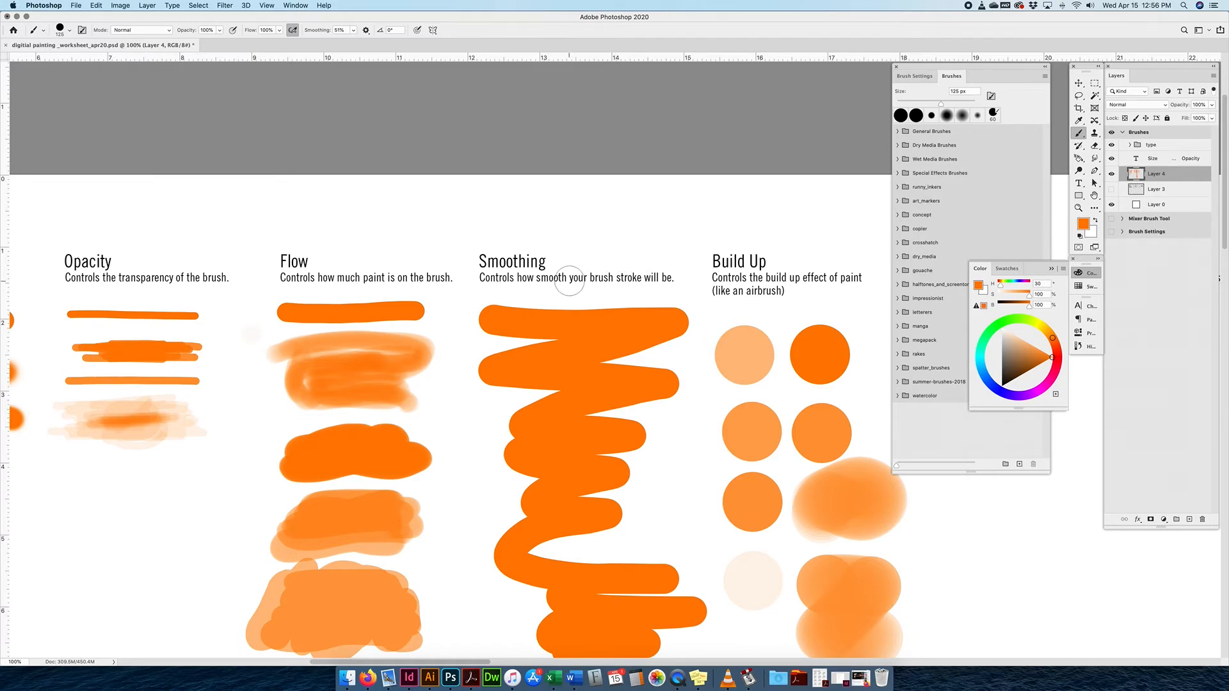
pyautogui.hscroll(10, 680, 316)
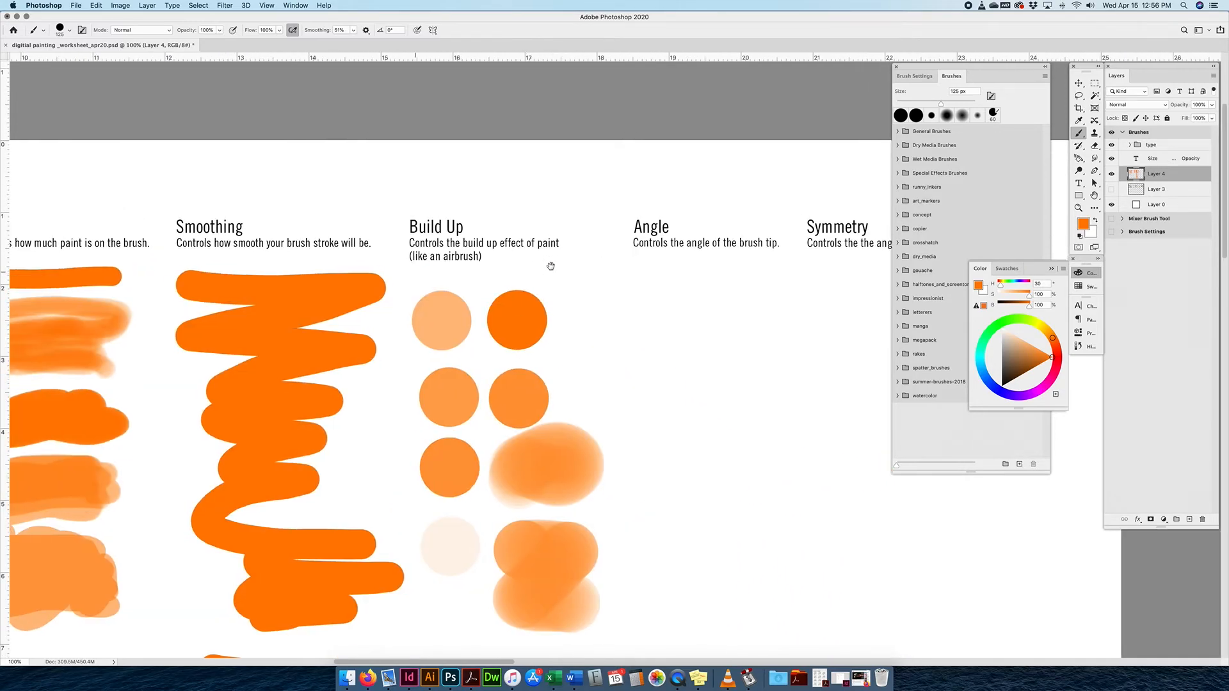
pyautogui.hscroll(5, 636, 267)
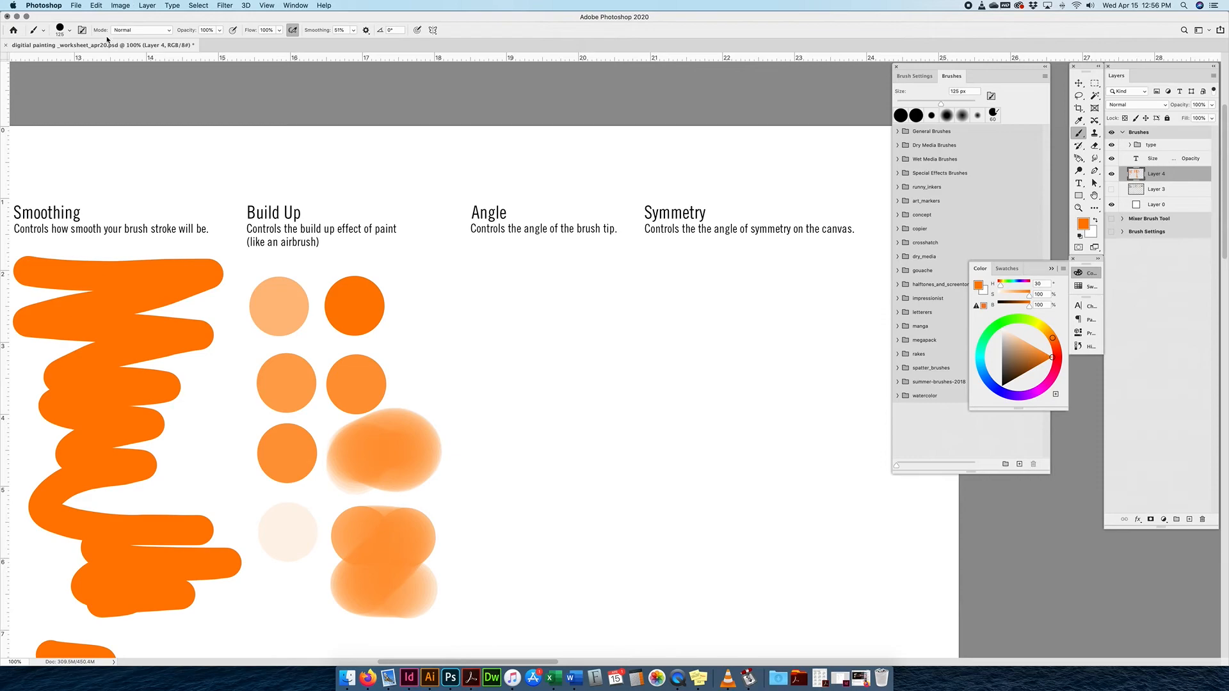
pyautogui.click(70, 31)
pyautogui.moveTo(44, 65); pyautogui.dragTo(40, 55)
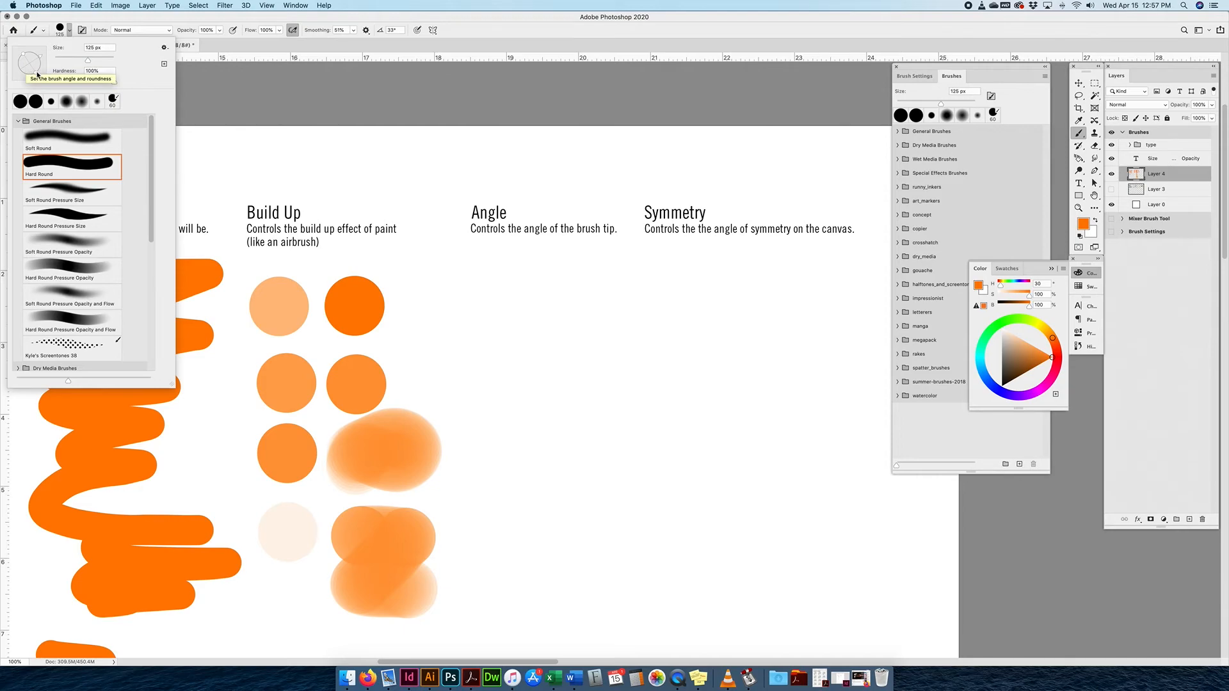
pyautogui.moveTo(36, 75); pyautogui.dragTo(43, 55)
pyautogui.click(488, 252)
pyautogui.moveTo(496, 269)
pyautogui.mouseDown()
pyautogui.moveTo(587, 280)
pyautogui.moveTo(489, 285)
pyautogui.moveTo(489, 315)
pyautogui.moveTo(528, 338)
pyautogui.moveTo(542, 324)
pyautogui.moveTo(577, 335)
pyautogui.moveTo(588, 365)
pyautogui.moveTo(483, 362)
pyautogui.moveTo(510, 370)
pyautogui.mouseUp()
pyautogui.scroll(-5, 494, 316)
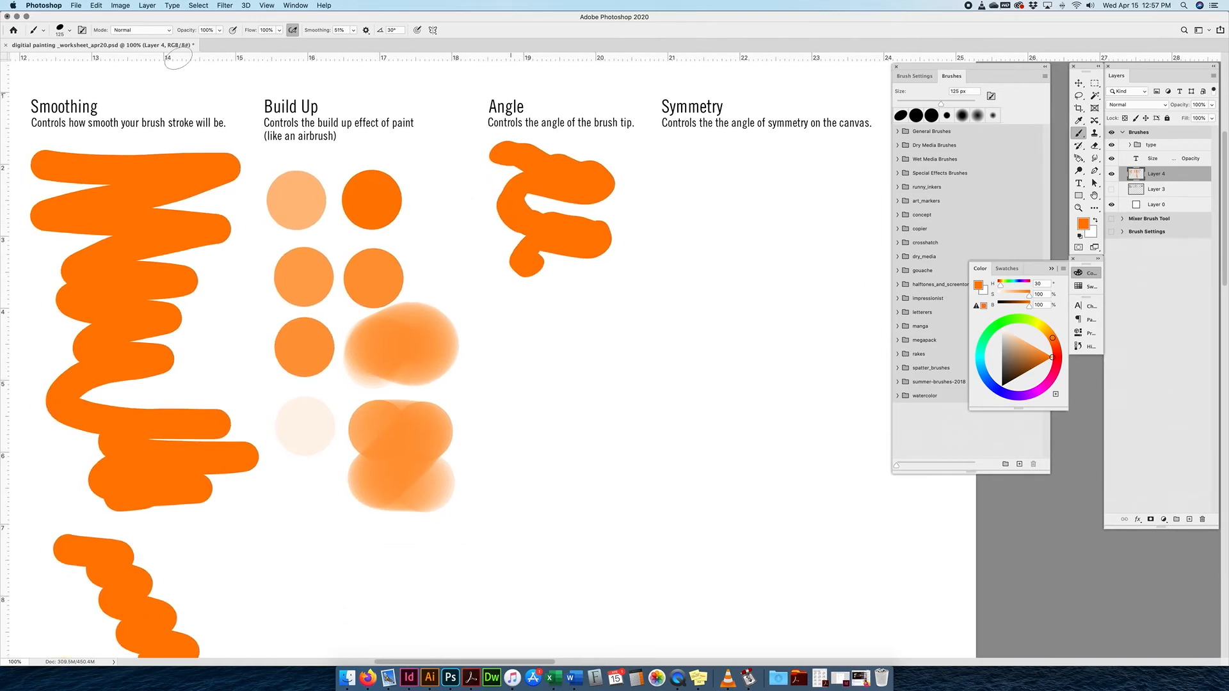
# Narrow the oval brush tip, set its angle to 145° and paint a wavy diagonal stroke below the first Angle sample.
pyautogui.click(70, 30)
pyautogui.moveTo(45, 56)
pyautogui.mouseDown()
pyautogui.moveTo(33, 45)
pyautogui.moveTo(16, 56)
pyautogui.mouseUp()
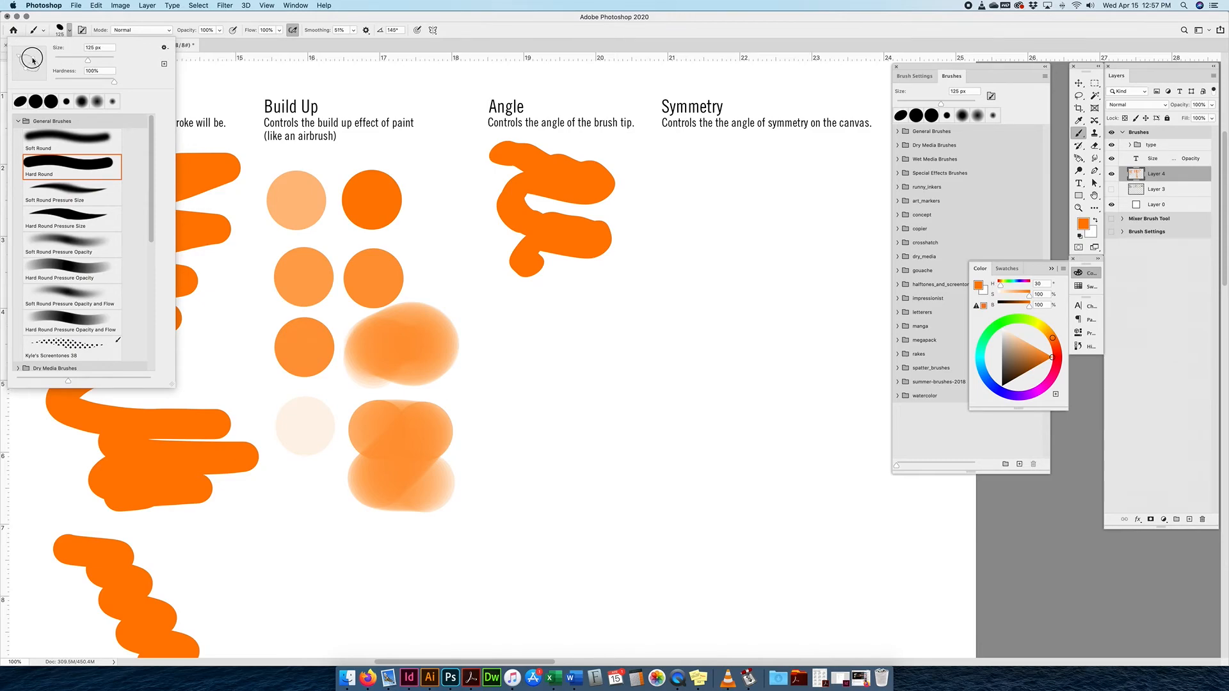
pyautogui.click(512, 305)
pyautogui.moveTo(512, 306)
pyautogui.mouseDown()
pyautogui.moveTo(602, 323)
pyautogui.moveTo(560, 391)
pyautogui.moveTo(605, 448)
pyautogui.mouseUp()
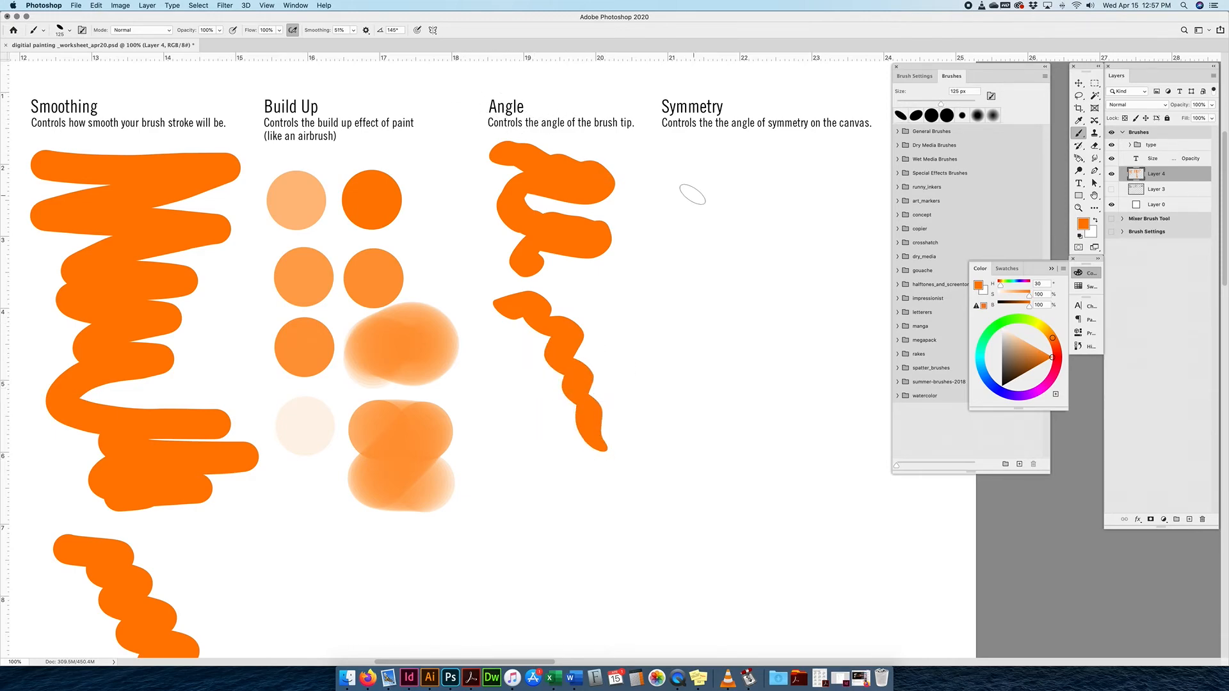
# Restore the round 125 px Hard Round brush with build-up off and return to the Brush tool beside the Symmetry area.
pyautogui.moveTo(672, 192); pyautogui.dragTo(544, 220)
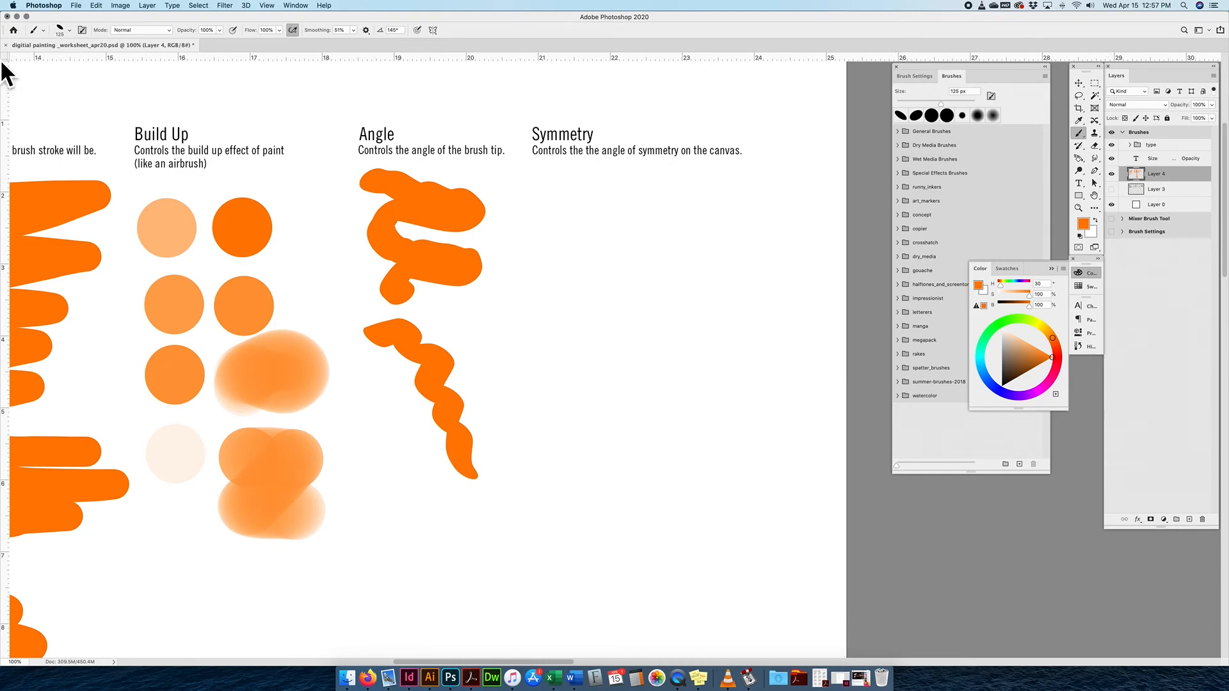
pyautogui.click(62, 30)
pyautogui.click(55, 168)
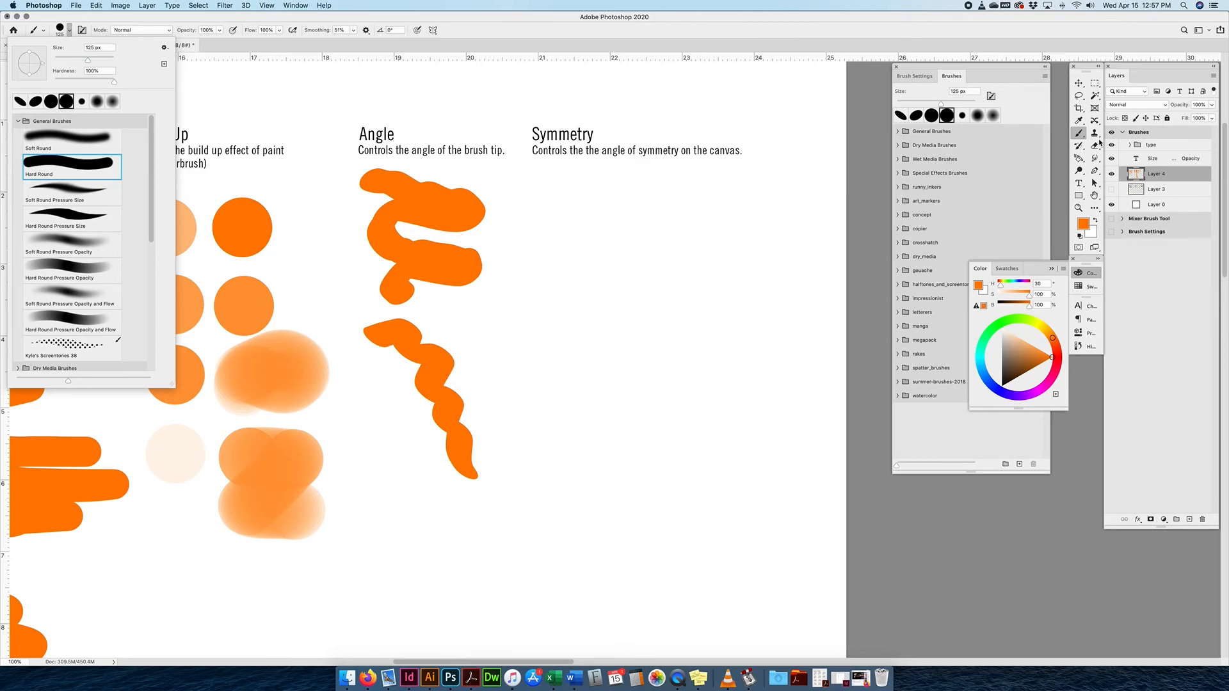
pyautogui.click(1079, 83)
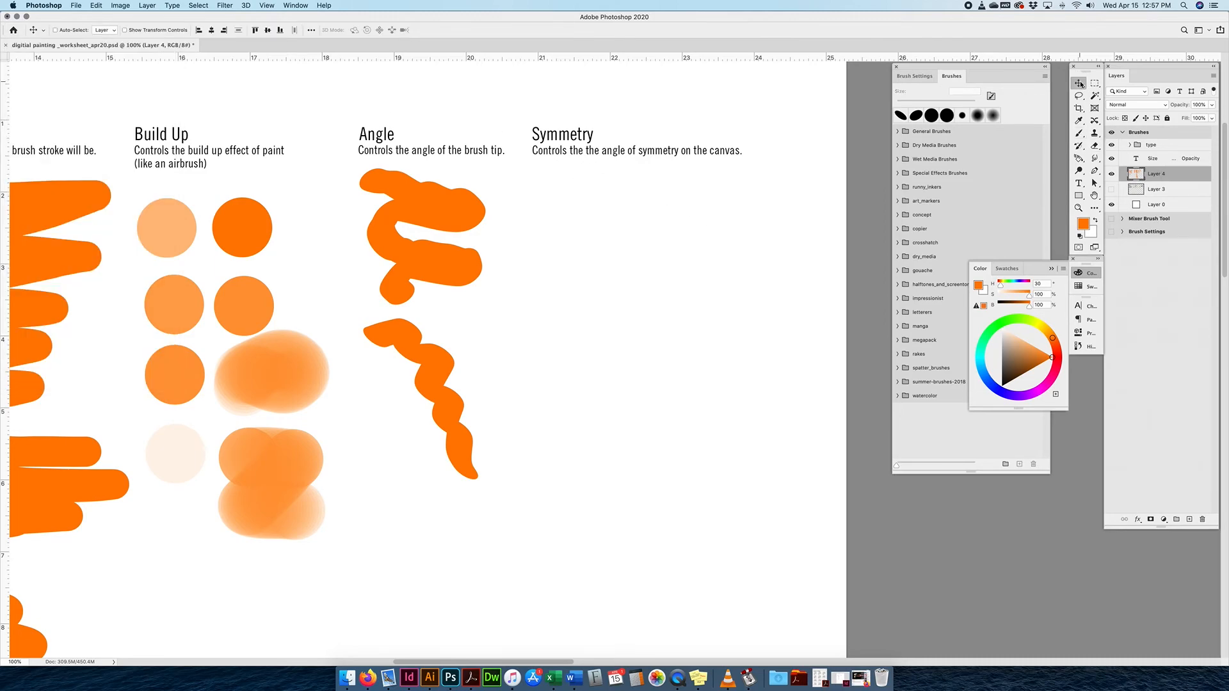
pyautogui.click(1080, 133)
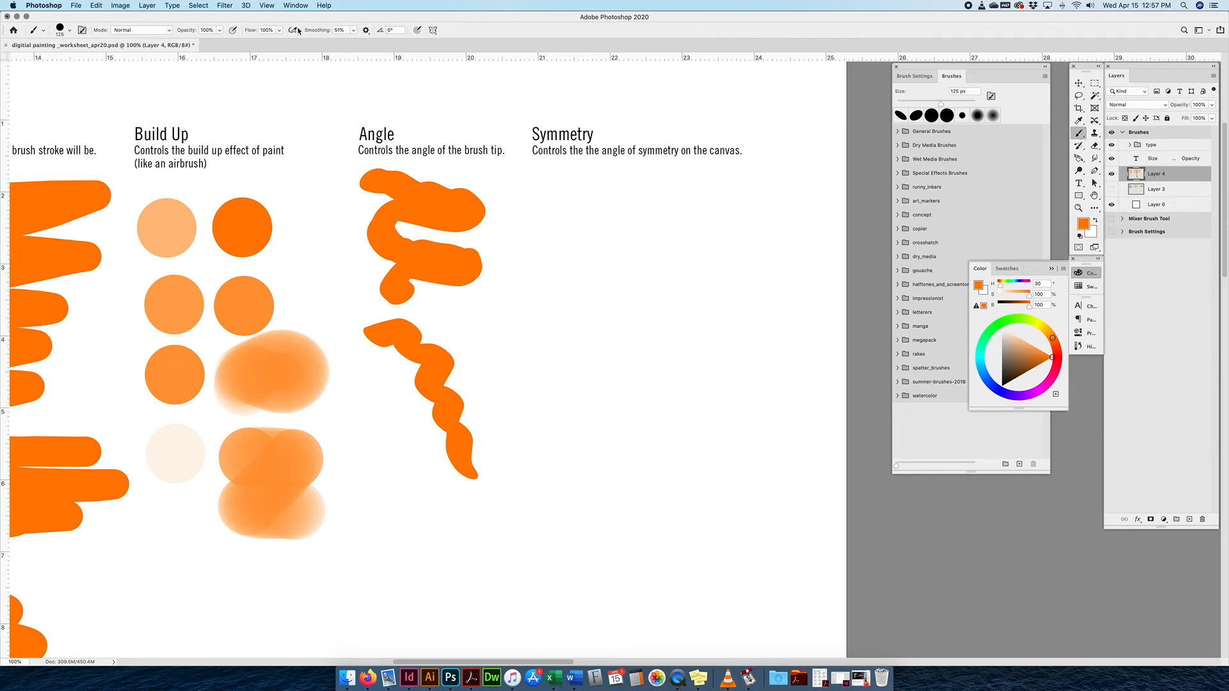
# Set up a Mandala paint symmetry with seven segments for the brush.
pyautogui.click(433, 30)
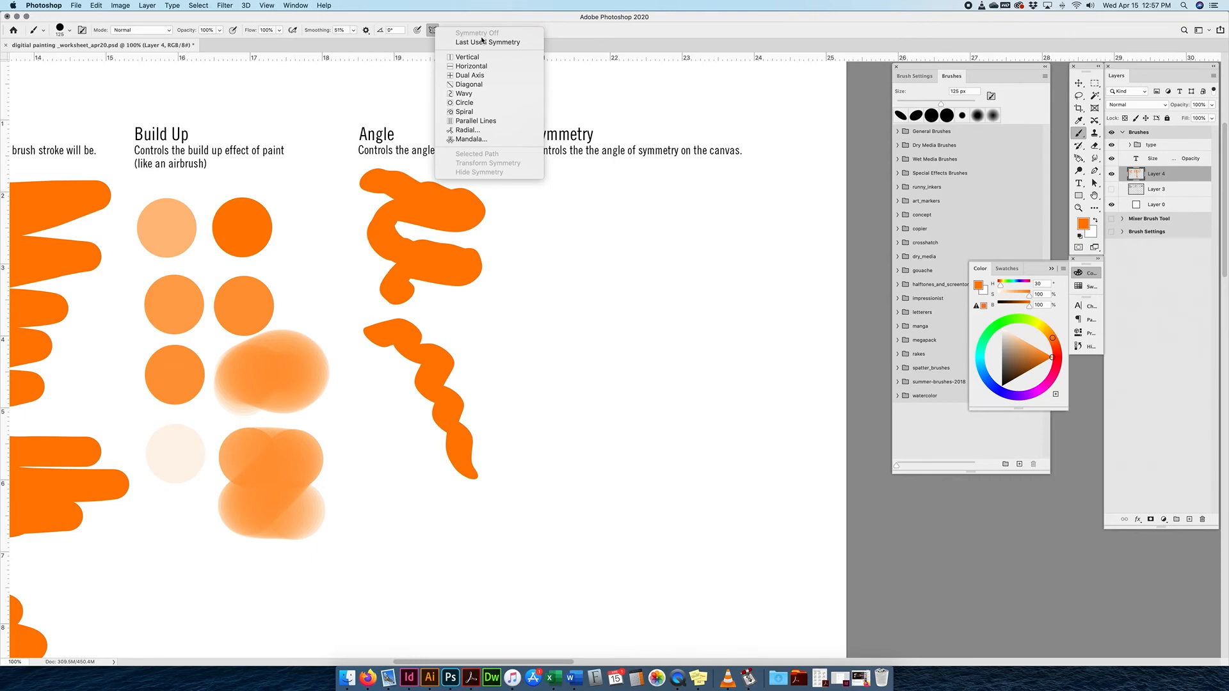
pyautogui.click(471, 141)
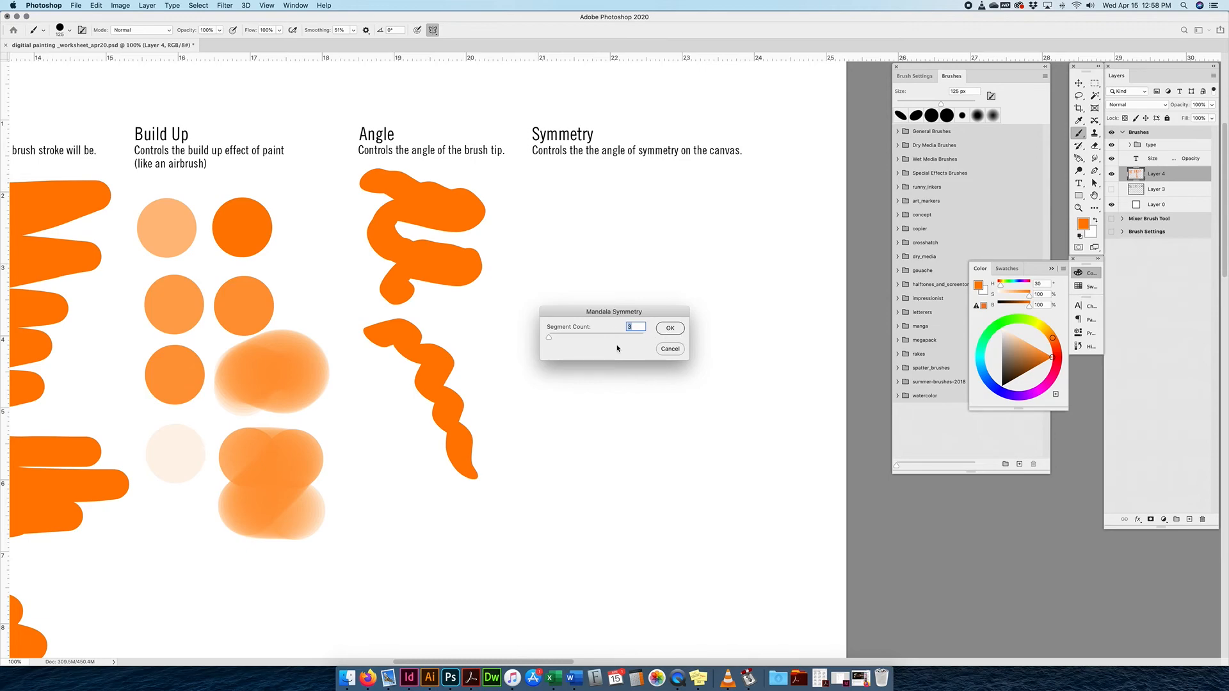
pyautogui.moveTo(550, 337); pyautogui.dragTo(603, 339)
pyautogui.click(681, 329)
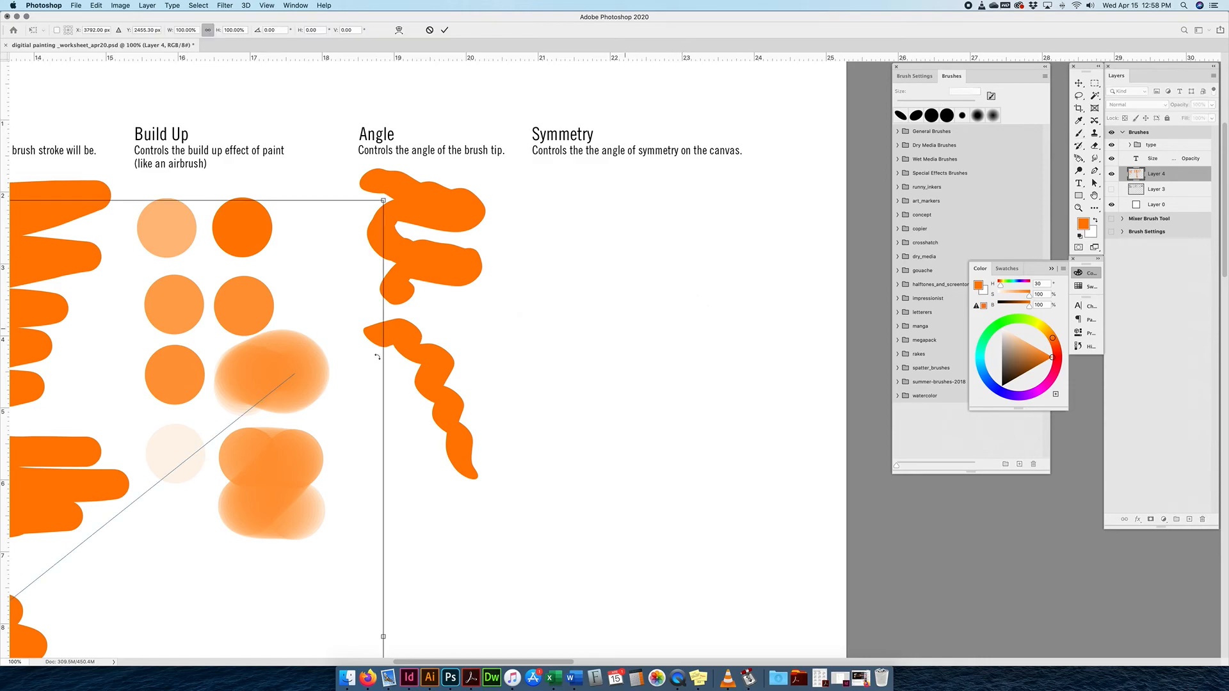
# Move the mandala symmetry guide beneath the Symmetry heading, scale it to about 24% and commit the transform.
pyautogui.scroll(-5, 410, 354)
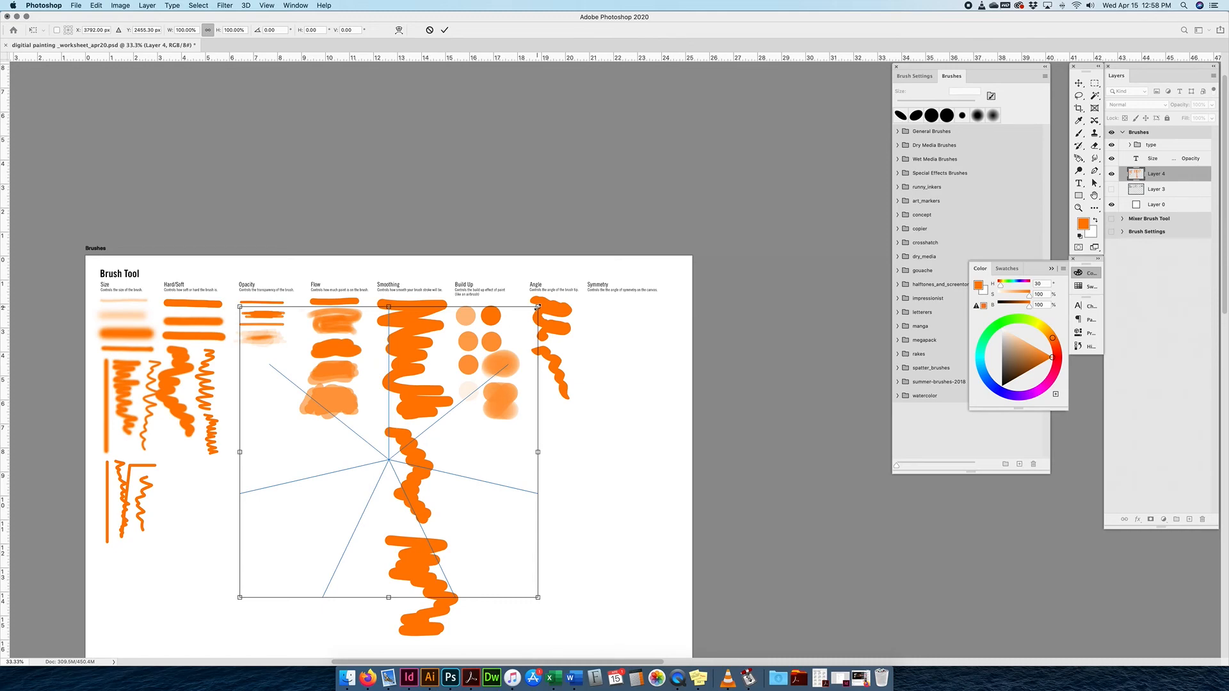
pyautogui.moveTo(454, 451); pyautogui.dragTo(576, 444)
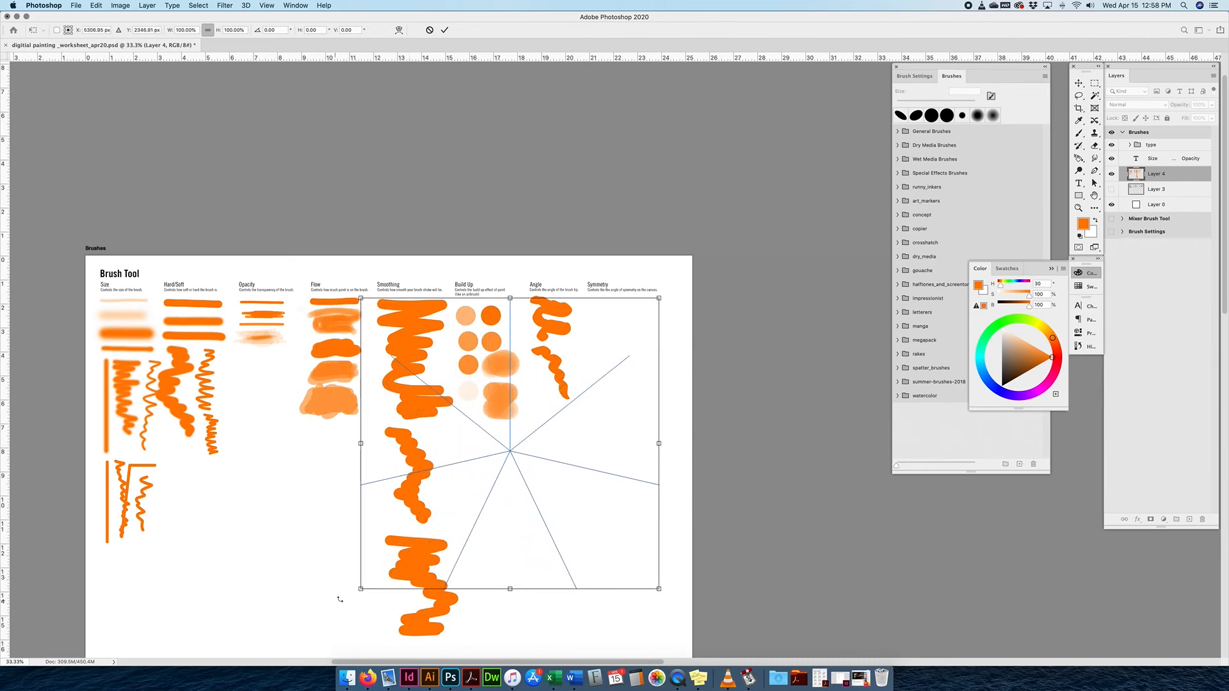
pyautogui.moveTo(361, 589); pyautogui.dragTo(598, 376)
pyautogui.press('super+equal')
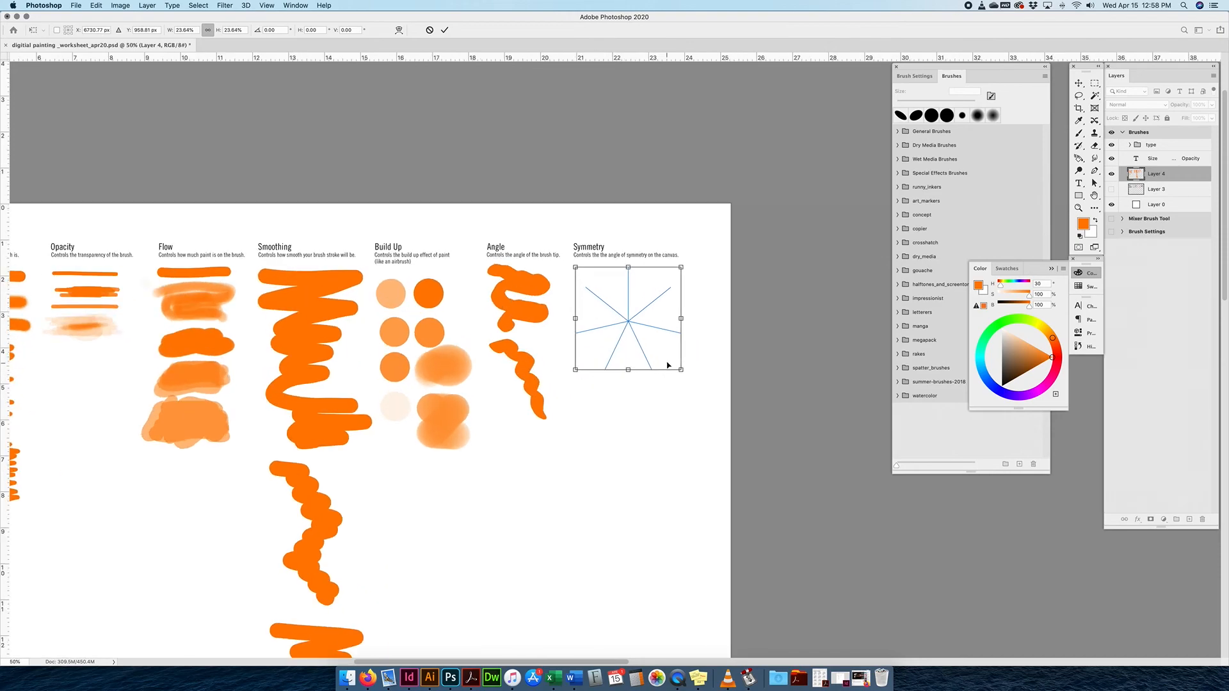
pyautogui.press('Return')
# Check the symmetry guide up close with the Move tool and the Brush tool active in turn.
pyautogui.press('v')
pyautogui.moveTo(632, 307); pyautogui.dragTo(595, 378)
pyautogui.press('super+equal')
pyautogui.press('super+equal')
pyautogui.click(1080, 134)
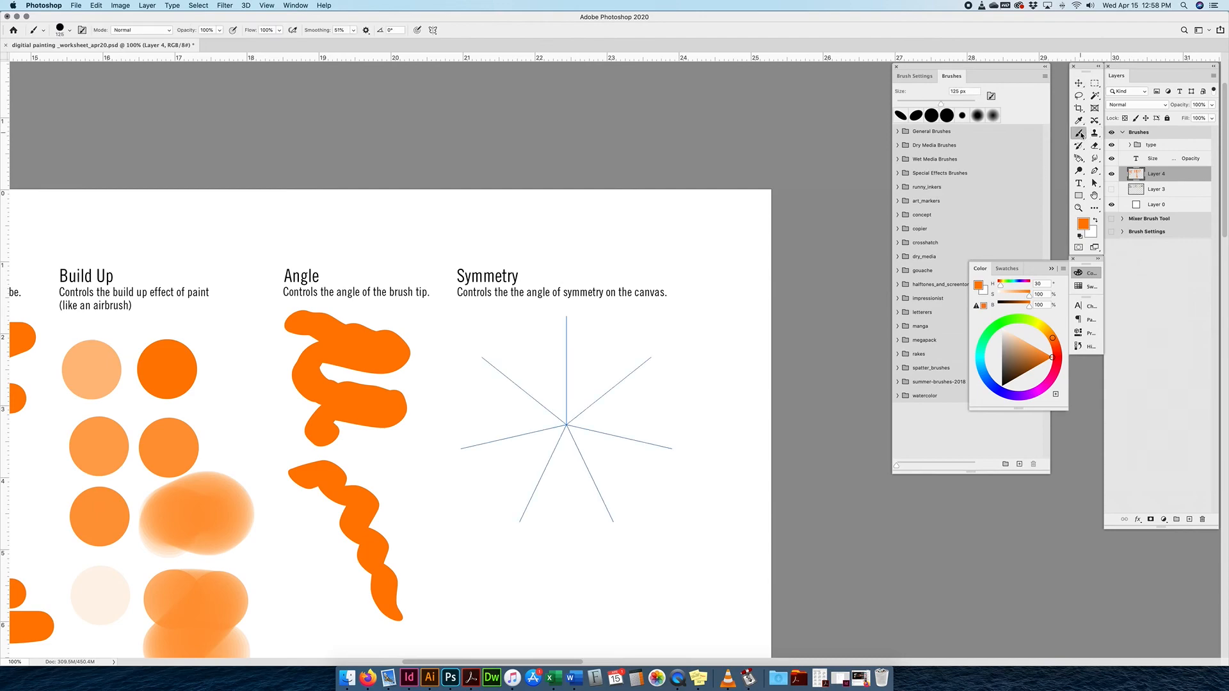
pyautogui.click(1082, 84)
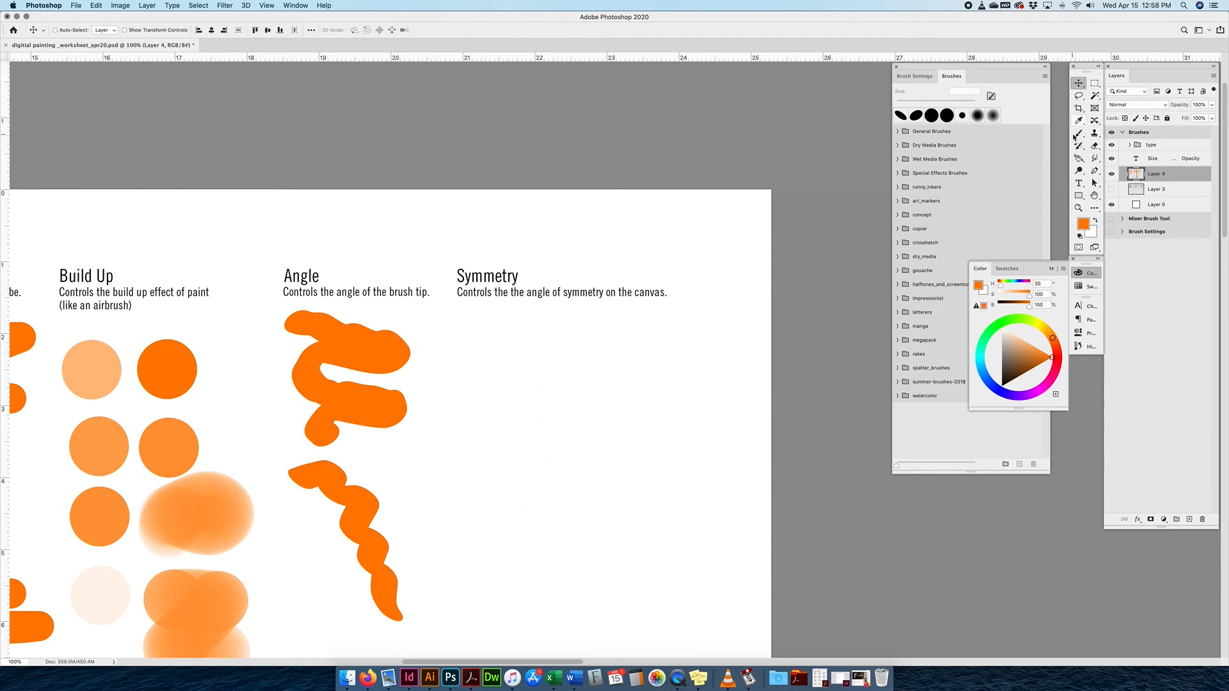
# Reduce the brush to 10 px and paint a looping petal outline with curled inner lines around the mandala guide under Symmetry.
pyautogui.click(1080, 133)
pyautogui.press('[')
pyautogui.press('[')
pyautogui.press('[')
pyautogui.press('[')
pyautogui.press('[')
pyautogui.press('[')
pyautogui.press('[')
pyautogui.press('[')
pyautogui.press('[')
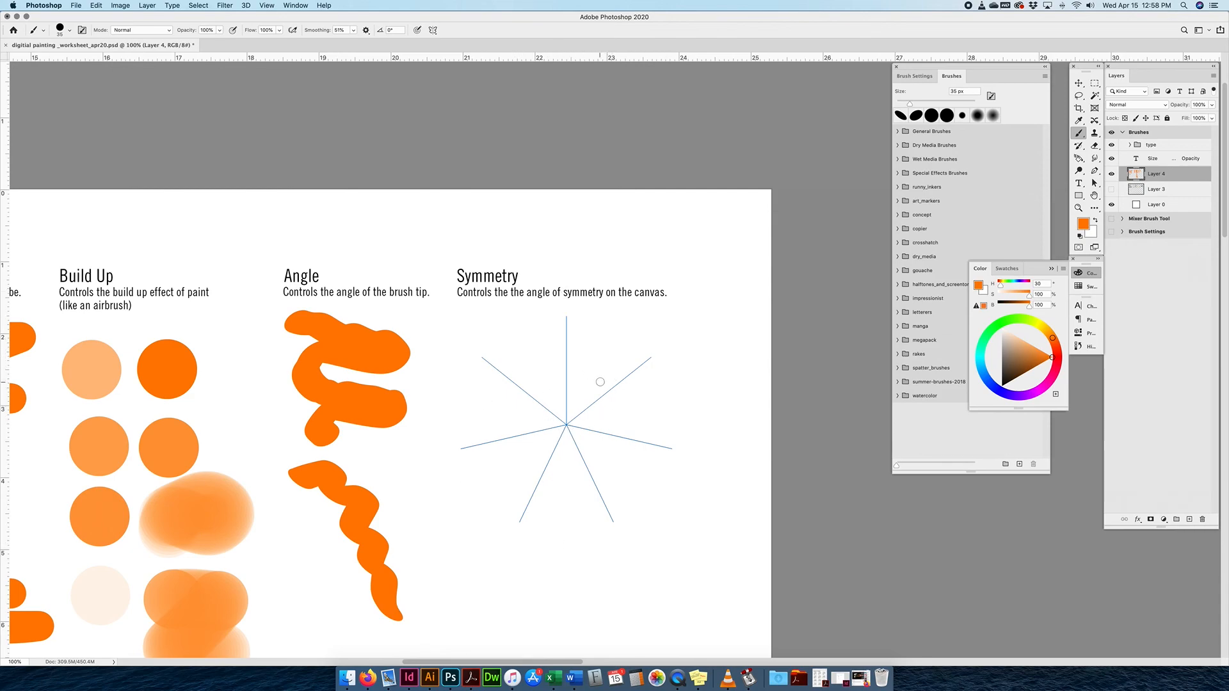
pyautogui.press('[')
pyautogui.press('[')
pyautogui.press('[')
pyautogui.moveTo(571, 411)
pyautogui.mouseDown()
pyautogui.moveTo(597, 387)
pyautogui.moveTo(600, 361)
pyautogui.moveTo(606, 374)
pyautogui.moveTo(622, 358)
pyautogui.moveTo(602, 355)
pyautogui.moveTo(608, 346)
pyautogui.moveTo(623, 344)
pyautogui.moveTo(624, 360)
pyautogui.moveTo(638, 348)
pyautogui.moveTo(612, 336)
pyautogui.moveTo(622, 322)
pyautogui.moveTo(645, 324)
pyautogui.moveTo(647, 341)
pyautogui.moveTo(584, 403)
pyautogui.mouseUp()
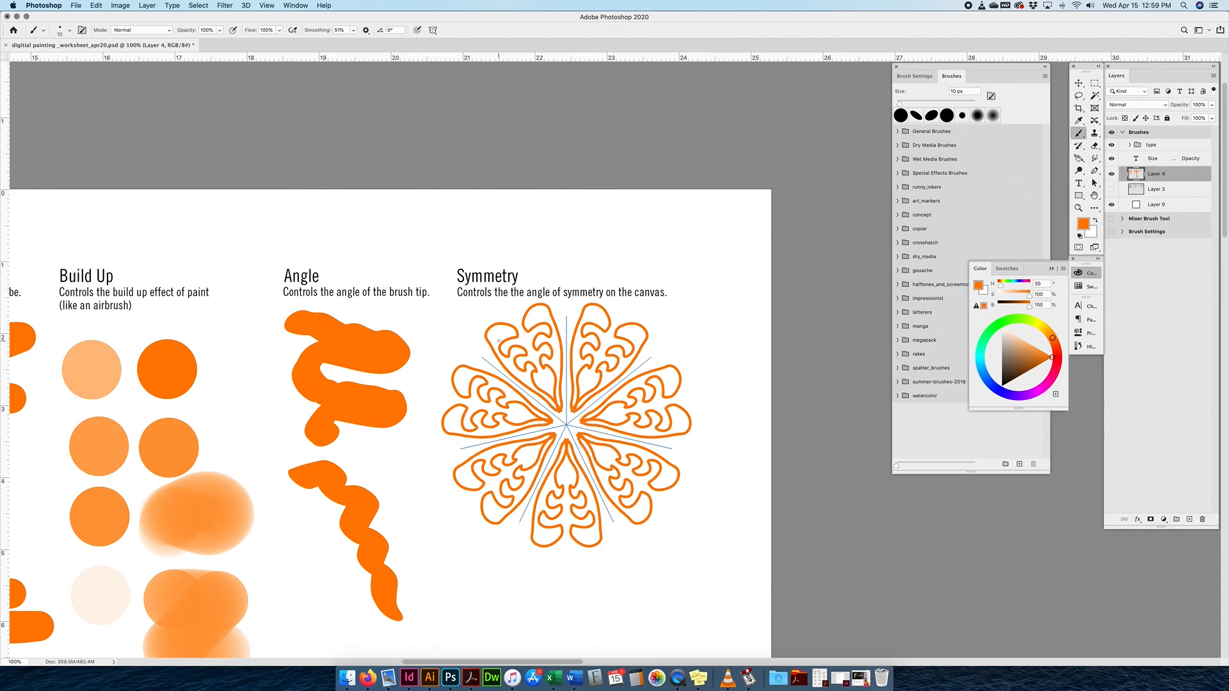
# Turn paint symmetry off and switch to the Move tool.
pyautogui.click(435, 30)
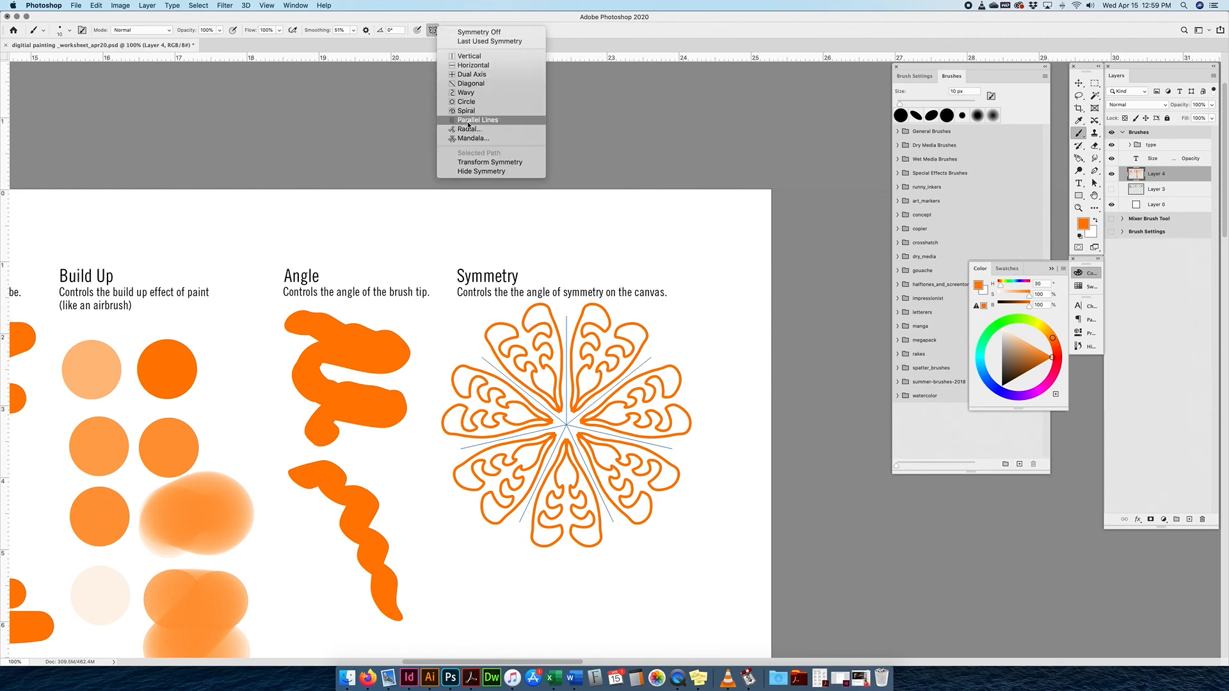
pyautogui.click(479, 33)
pyautogui.click(1078, 84)
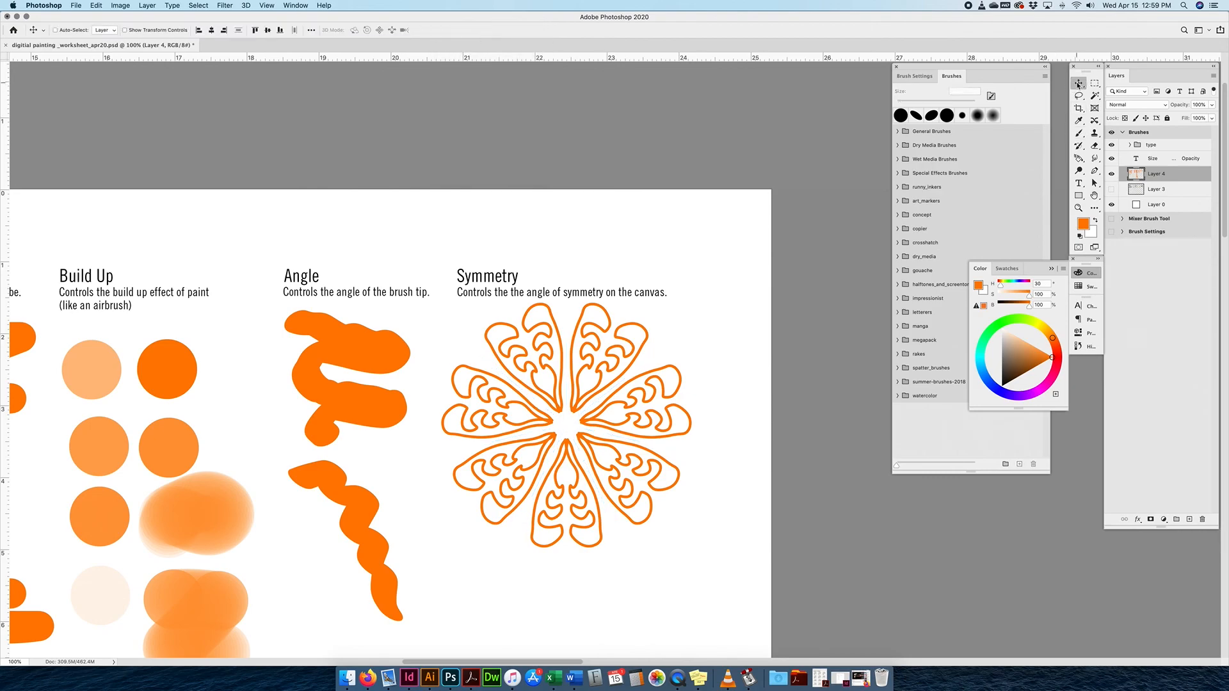
# Review the whole Brush Tool worksheet with all its sample strokes.
pyautogui.press('super+minus')
pyautogui.press('super+minus')
pyautogui.press('super+minus')
pyautogui.press('super+minus')
pyautogui.press('super+minus')
pyautogui.moveTo(472, 444); pyautogui.dragTo(650, 386)
pyautogui.press('super+plus')
pyautogui.press('super+plus')
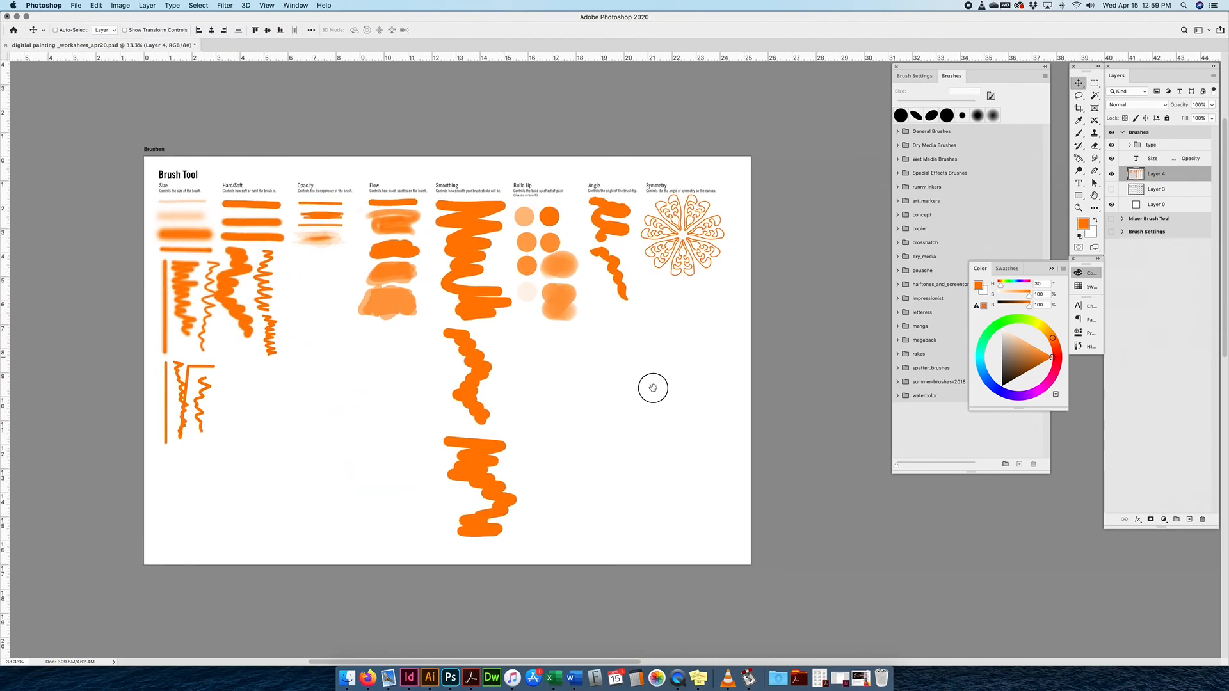